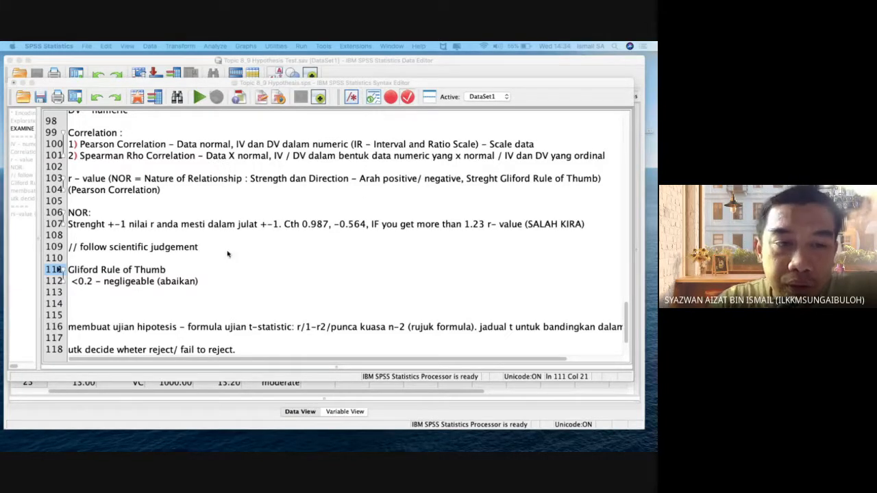
Below the negligeable line of the Gliford Rule of Thumb, add the lines "0.2 - 0.4 - Low" and "0.4 - 0.7 - Medium".
{"action": "left_click", "coordinate": [207, 289]}
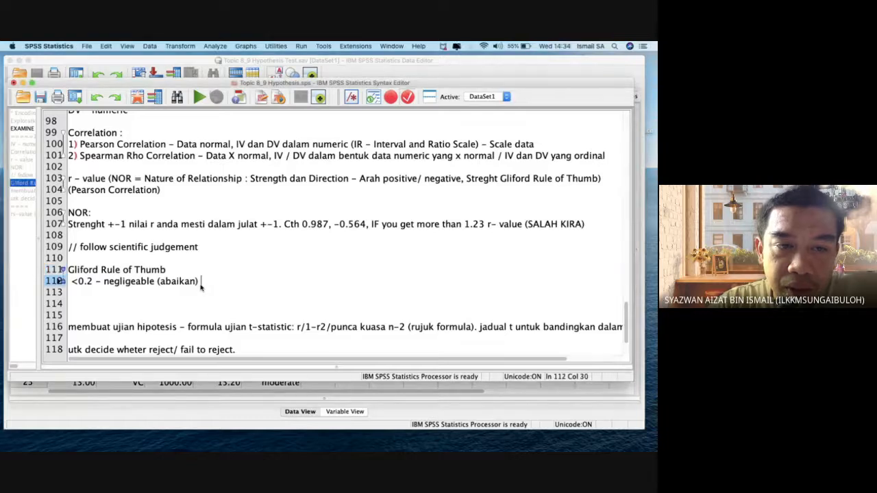
{"action": "key", "text": "Return"}
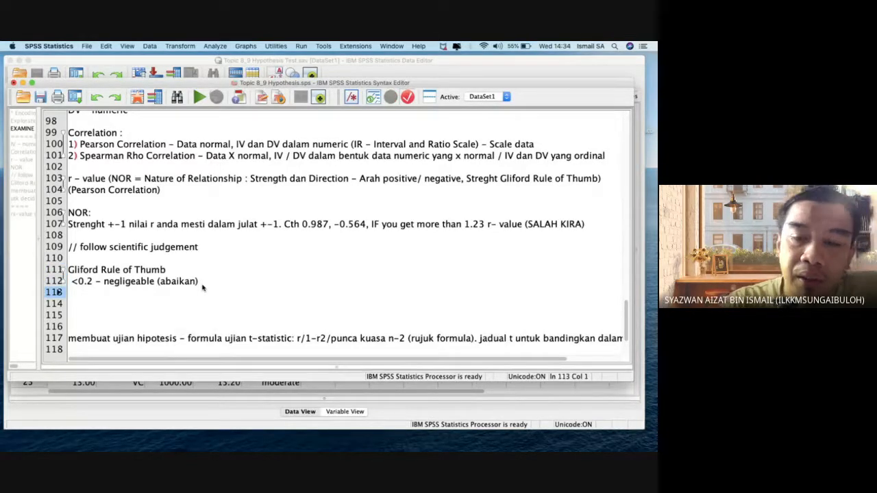
{"action": "type", "text": "0."}
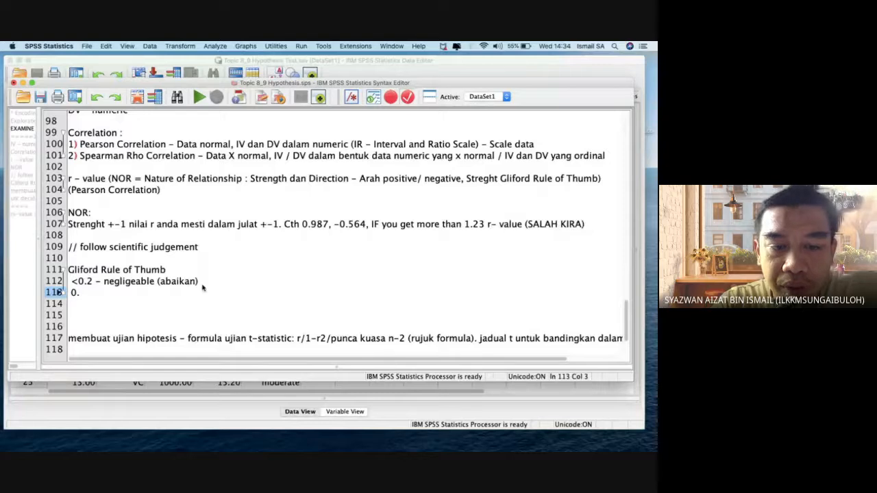
{"action": "type", "text": "2 - 0"}
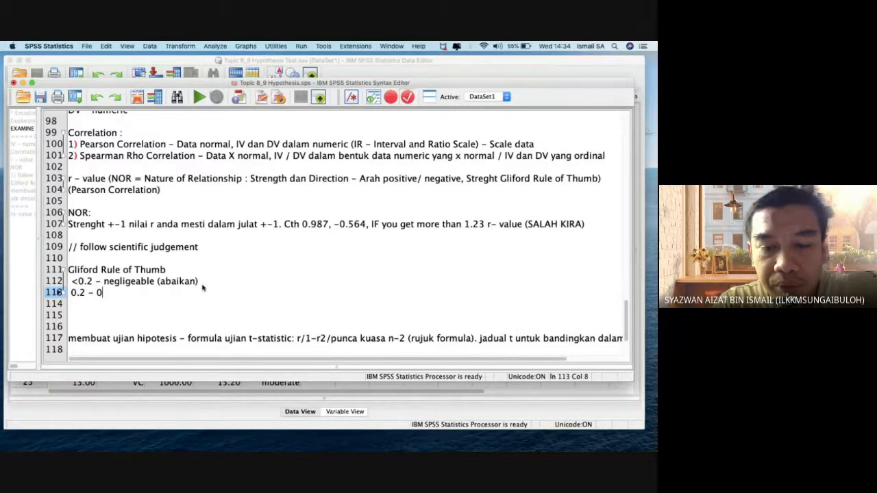
{"action": "type", "text": ".4 - Low"}
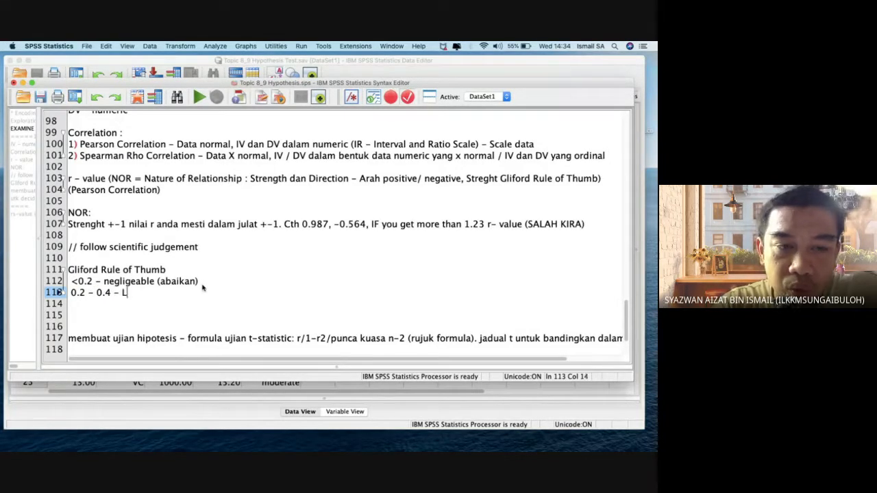
{"action": "key", "text": "Return"}
{"action": "type", "text": "0.4"}
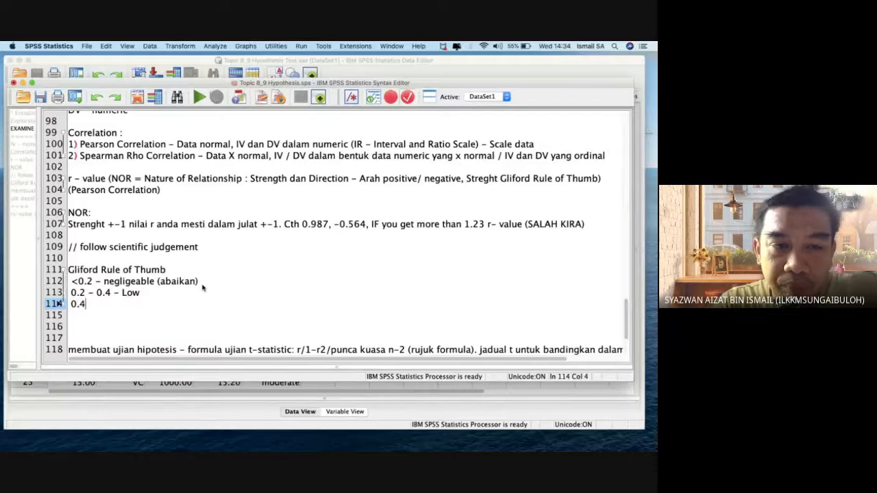
{"action": "type", "text": " - 0.7"}
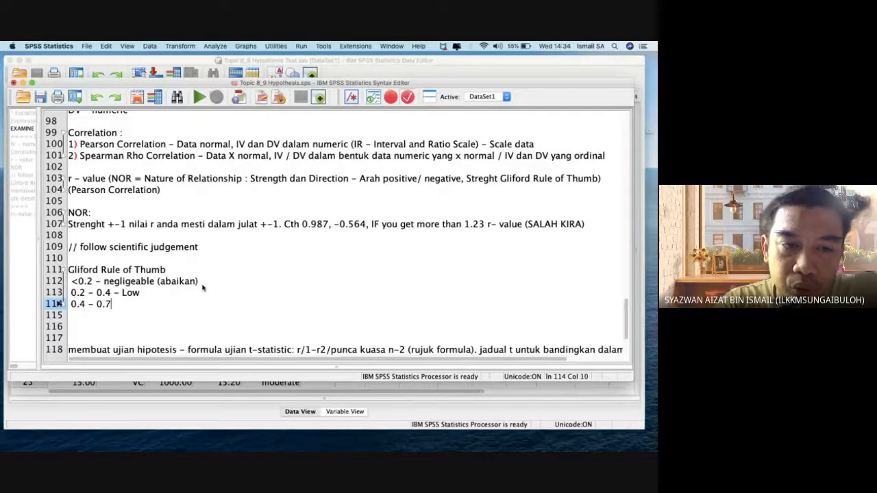
{"action": "type", "text": " - Medium"}
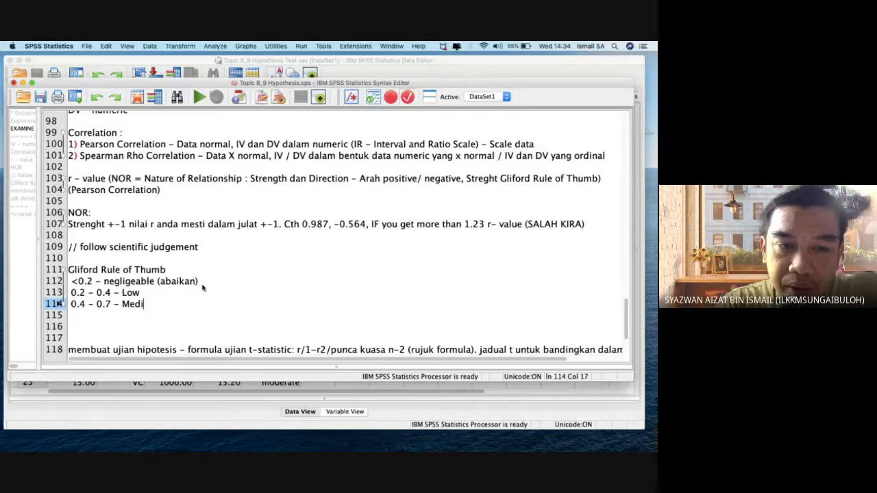
Complete the Gliford Rule of Thumb list with the lines "0.7 - 0.9 - High" and ">0.9 - Very high".
{"action": "key", "text": "Return"}
{"action": "type", "text": "0."}
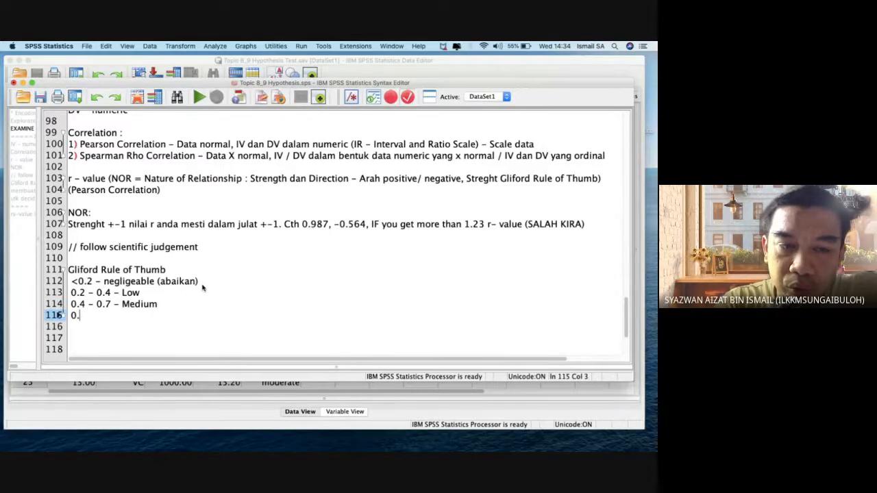
{"action": "type", "text": "7 - 0.9"}
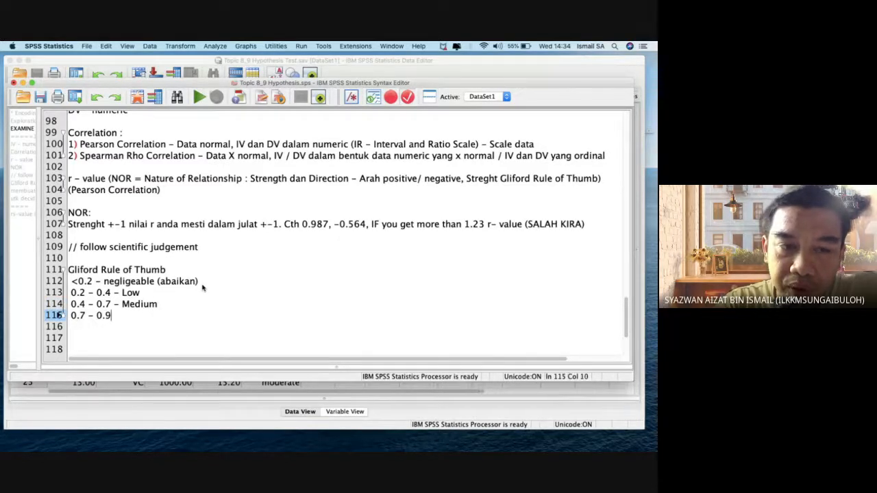
{"action": "type", "text": " - High"}
{"action": "key", "text": "Return"}
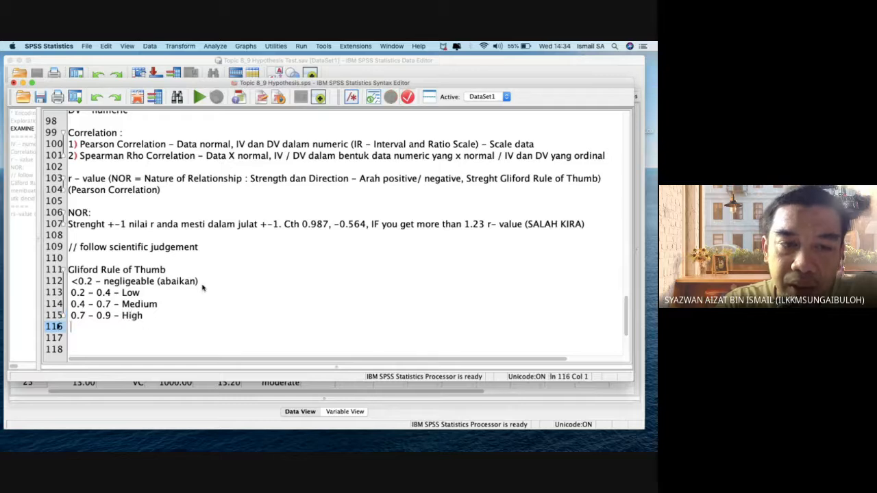
{"action": "type", "text": "0.9"}
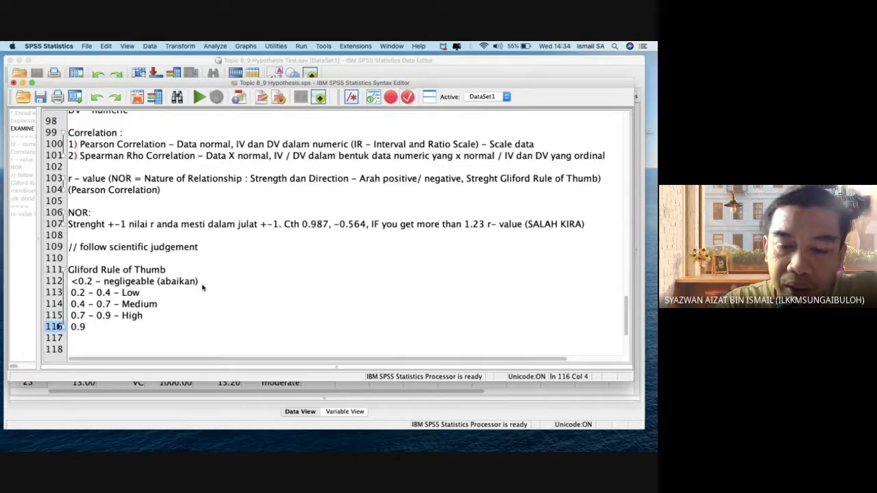
{"action": "type", "text": ">"}
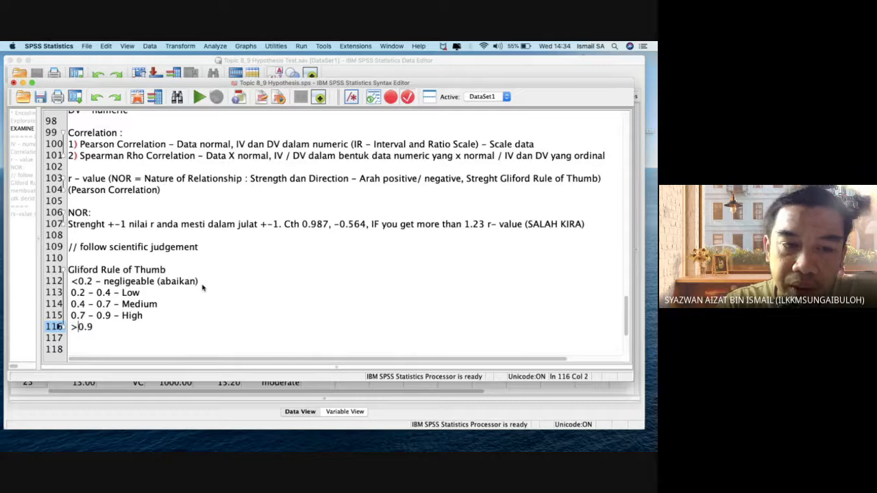
{"action": "key", "text": "Right"}
{"action": "key", "text": "Right"}
{"action": "key", "text": "Right"}
{"action": "type", "text": "- Very high"}
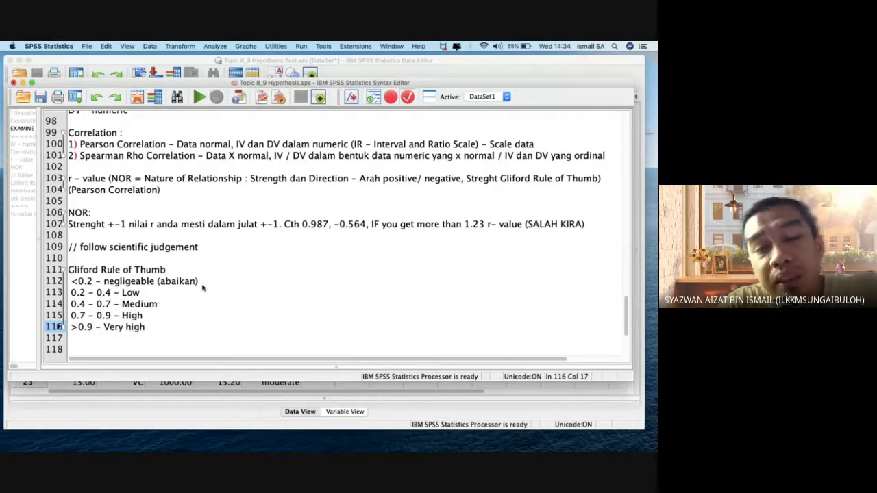
Insert several blank lines between the rule-of-thumb list and the "membuat ujian hipotesis" note.
{"action": "key", "text": "Down"}
{"action": "key", "text": "Return"}
{"action": "key", "text": "Return"}
{"action": "key", "text": "Return"}
{"action": "key", "text": "Return"}
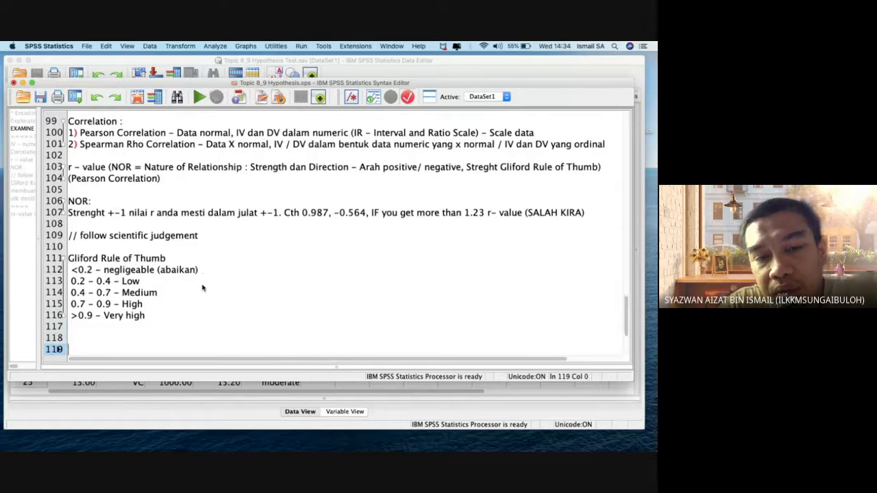
{"action": "key", "text": "super+v"}
{"action": "key", "text": "Down"}
{"action": "key", "text": "Up"}
{"action": "key", "text": "Up"}
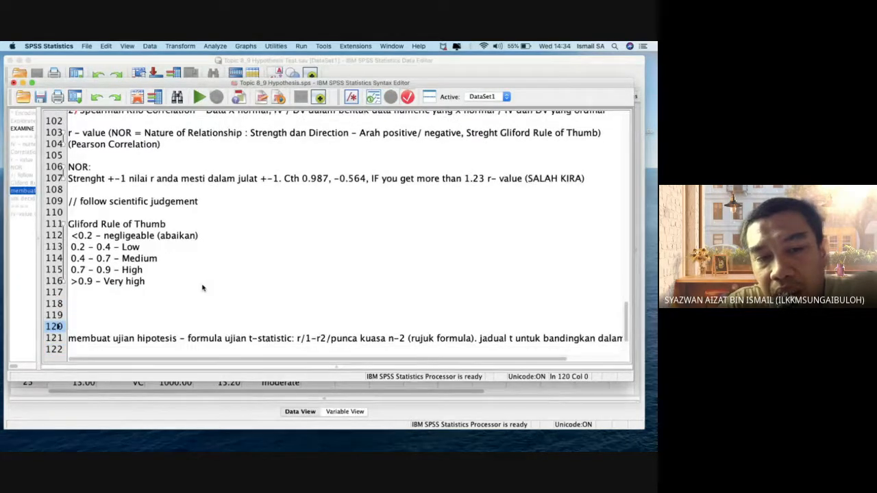
Remove the surplus blank line above the "membuat ujian hipotesis" note, keeping the note's first letter "m".
{"action": "key", "text": "Delete"}
{"action": "key", "text": "Delete"}
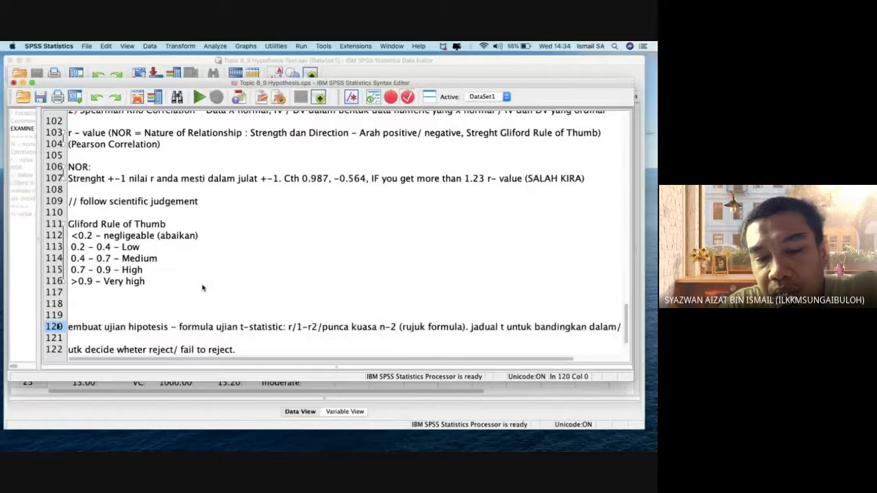
{"action": "type", "text": "m"}
{"action": "key", "text": "Left"}
{"action": "key", "text": "Up"}
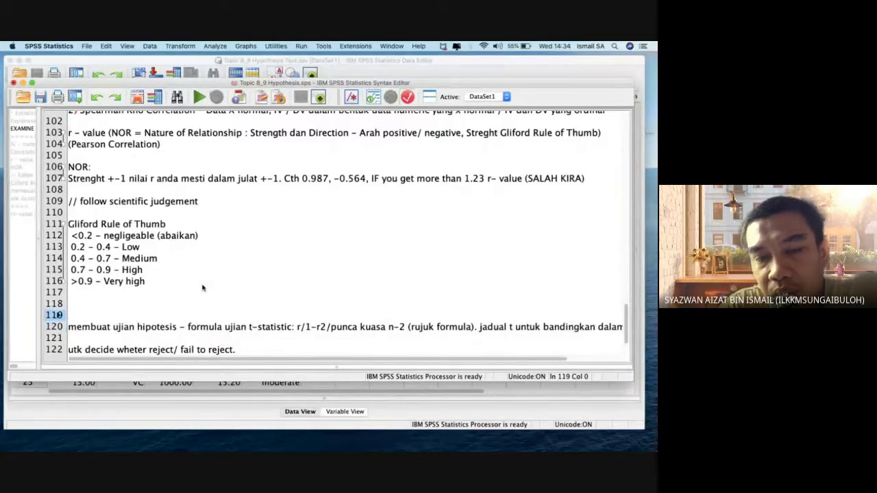
{"action": "key", "text": "BackSpace"}
{"action": "key", "text": "Return"}
On line 118, write the note "Direction = -+, cth 0.998 postive high correlation".
{"action": "key", "text": "Up"}
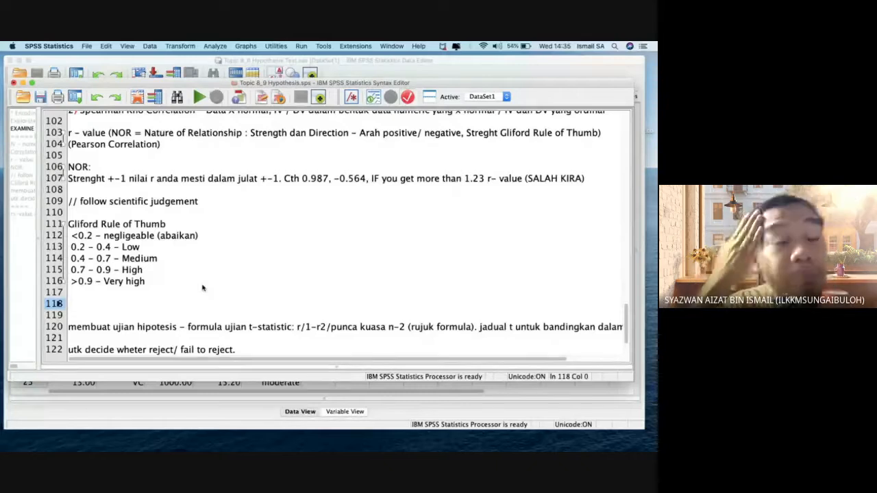
{"action": "type", "text": "Direction "}
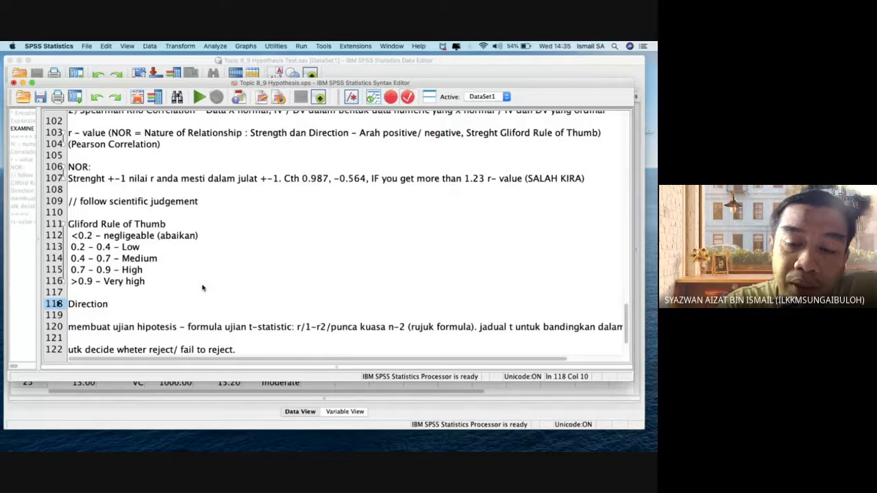
{"action": "type", "text": "-"}
{"action": "key", "text": "BackSpace"}
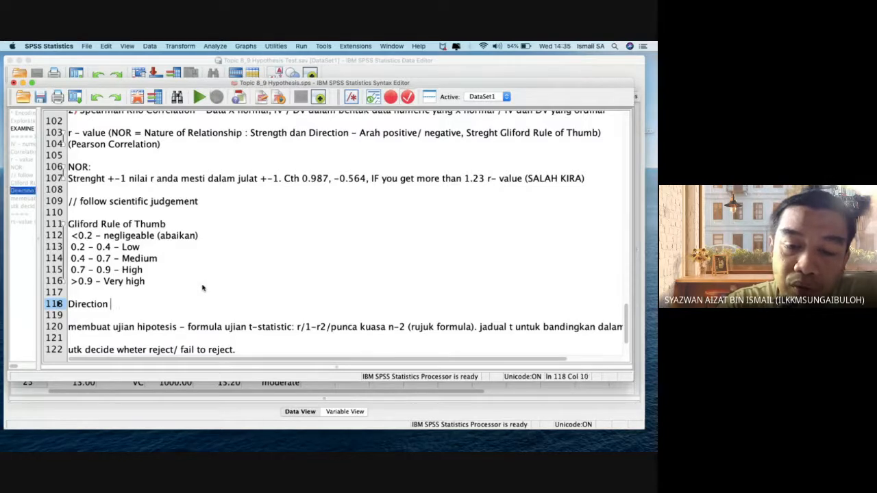
{"action": "type", "text": "= -"}
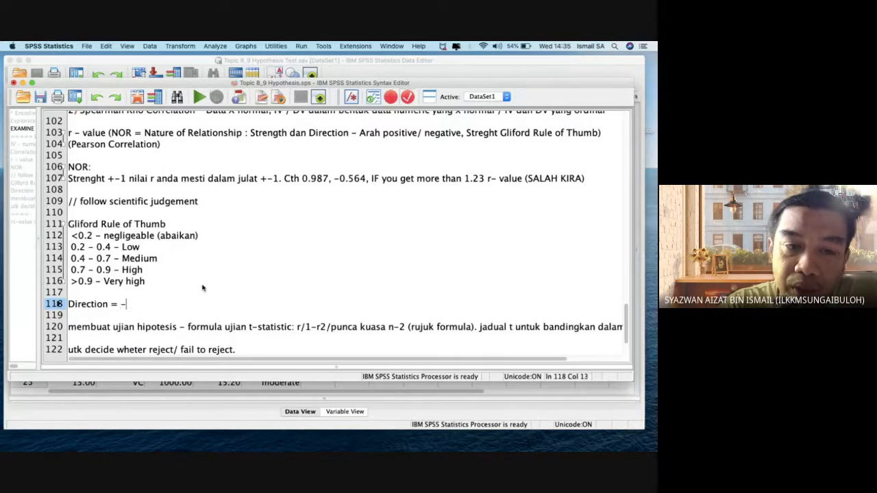
{"action": "type", "text": "+, cth "}
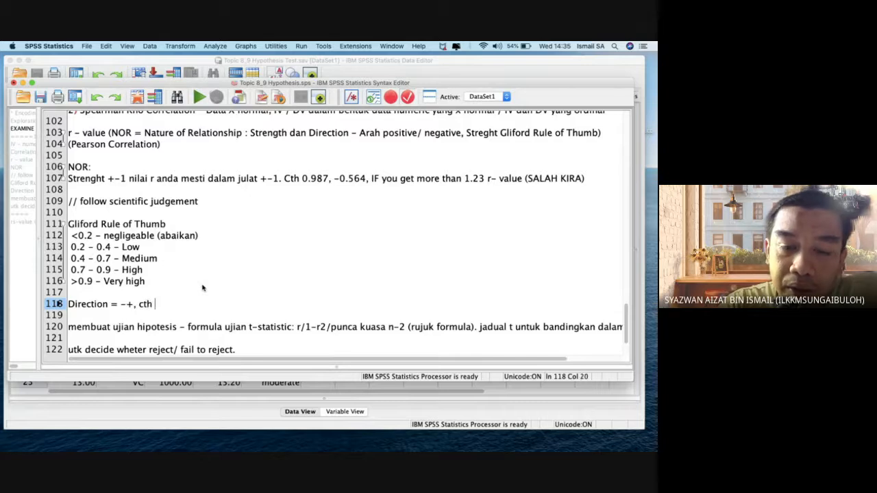
{"action": "type", "text": "0.99"}
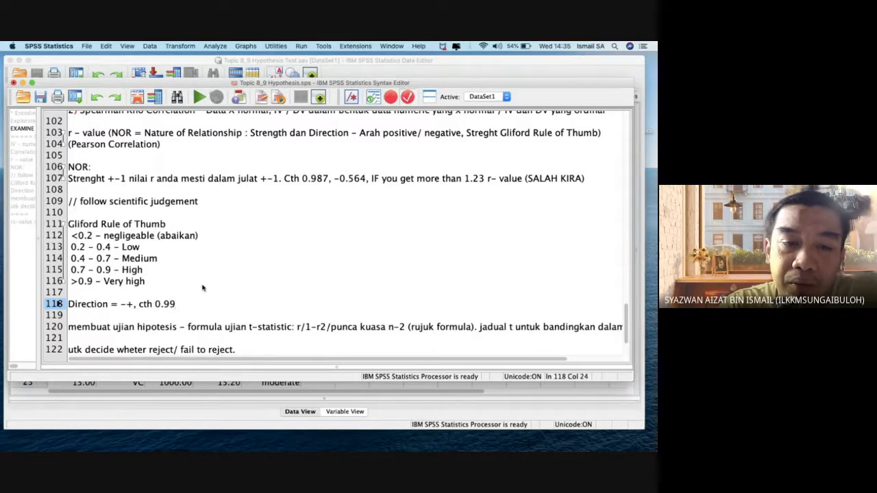
{"action": "type", "text": "8"}
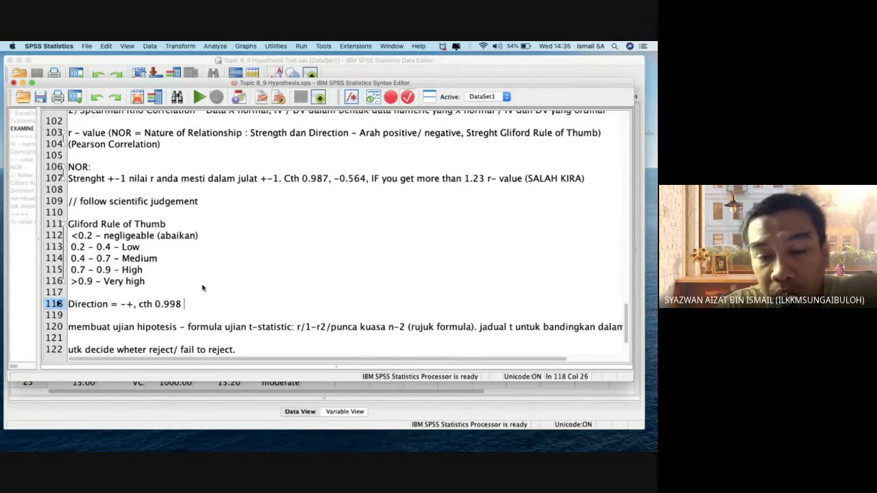
{"action": "type", "text": " postive high core"}
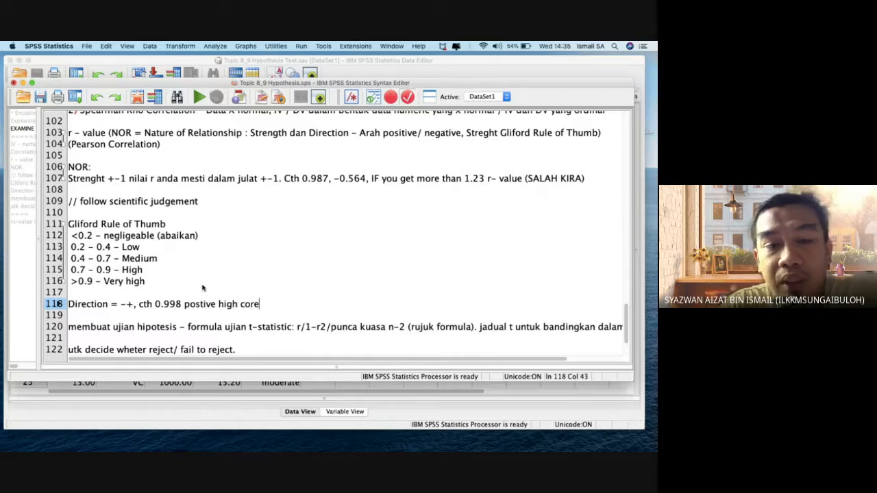
{"action": "key", "text": "BackSpace"}
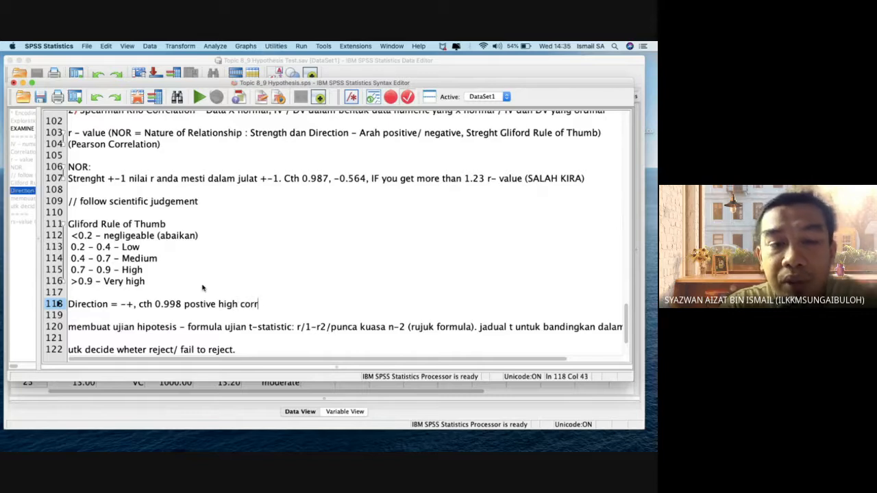
{"action": "type", "text": "relation"}
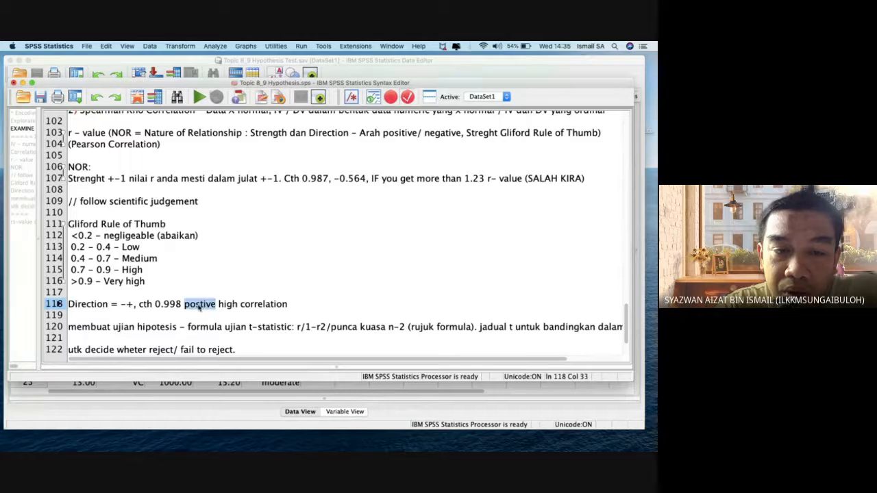
Correct the misspelled "postive" in the Direction note to "positive".
{"action": "triple_click", "coordinate": [200, 305]}
{"action": "left_click", "coordinate": [202, 306]}
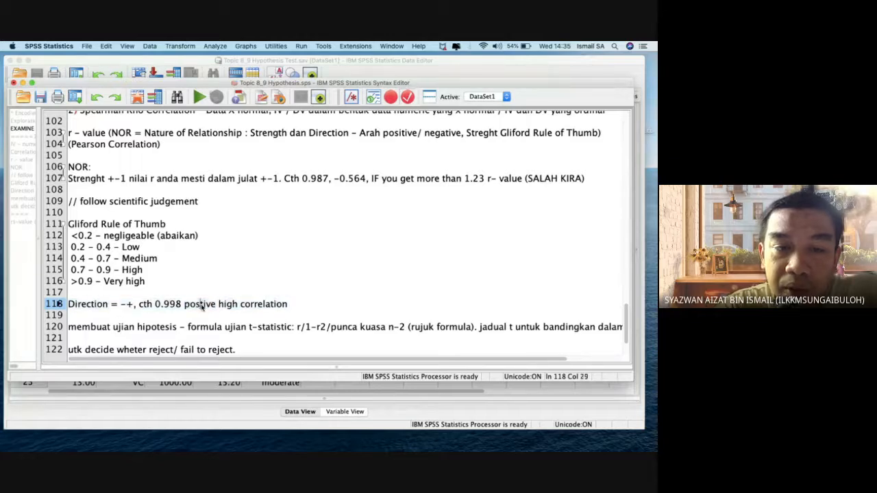
{"action": "type", "text": "i"}
{"action": "double_click", "coordinate": [197, 304]}
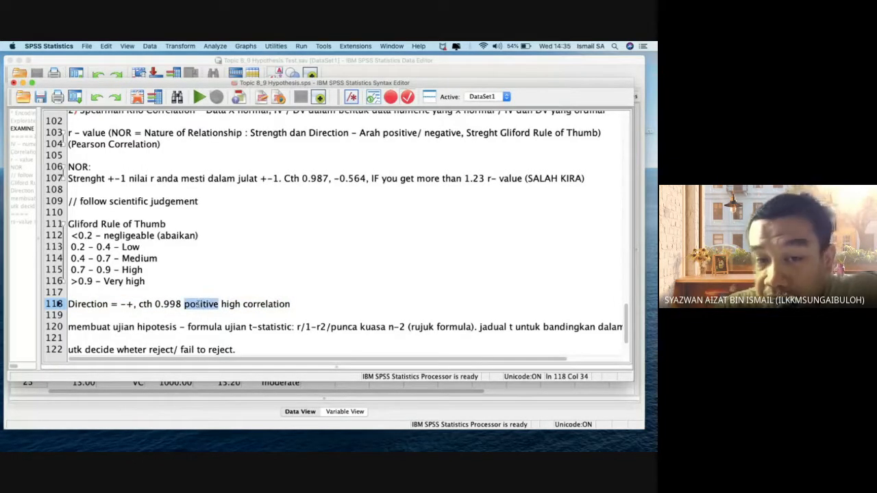
Insert the word "very" before "high correlation" in the Direction note.
{"action": "left_click_drag", "start_coordinate": [221, 304], "coordinate": [291, 304]}
{"action": "left_click", "coordinate": [299, 306]}
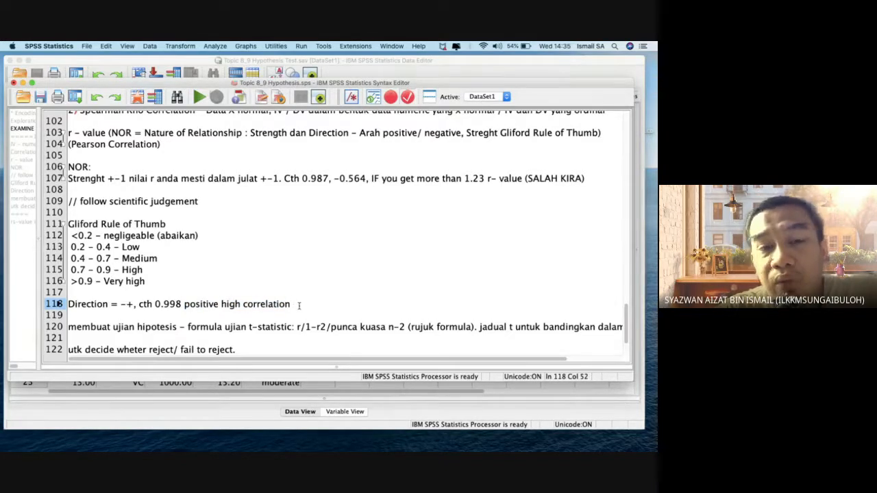
{"action": "left_click", "coordinate": [221, 304]}
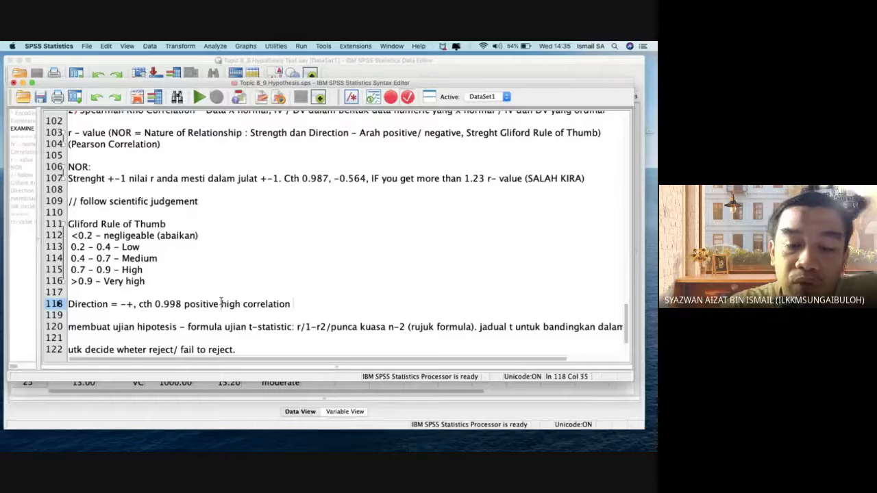
{"action": "type", "text": "very"}
Append a second example, "; r- value = -0.678 -", to the end of the Direction note on line 118.
{"action": "left_click", "coordinate": [322, 303]}
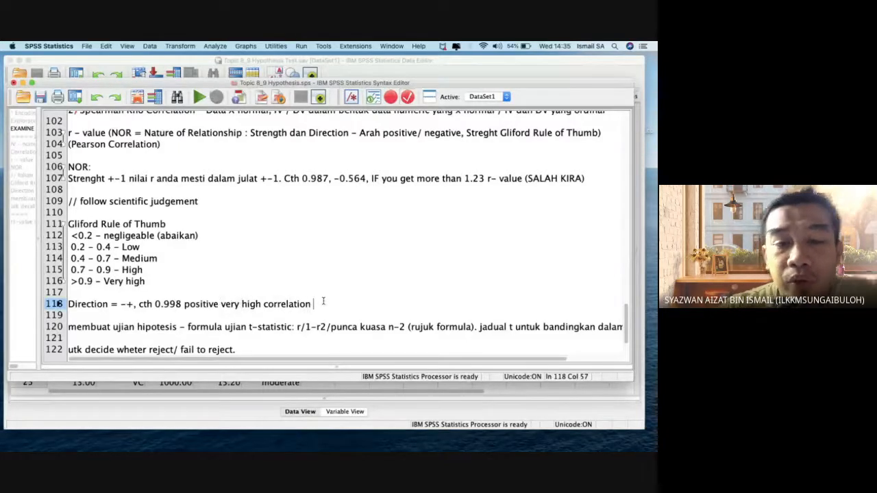
{"action": "type", "text": "; r"}
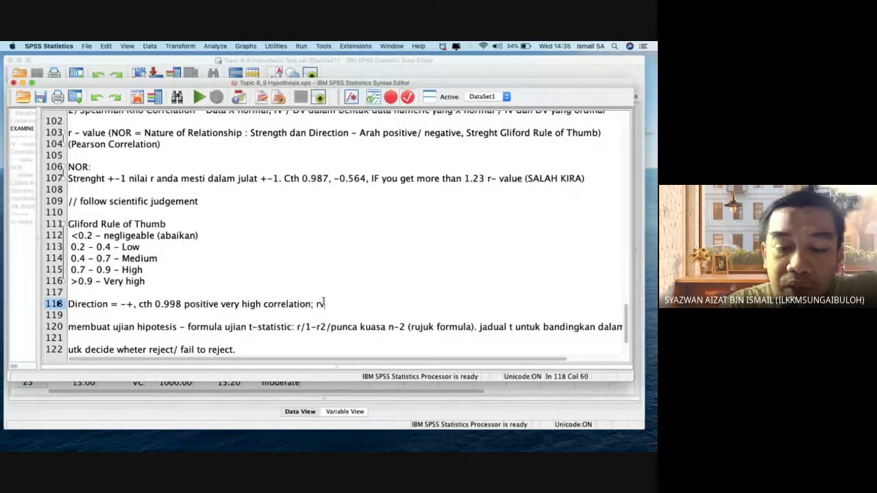
{"action": "type", "text": "= value ="}
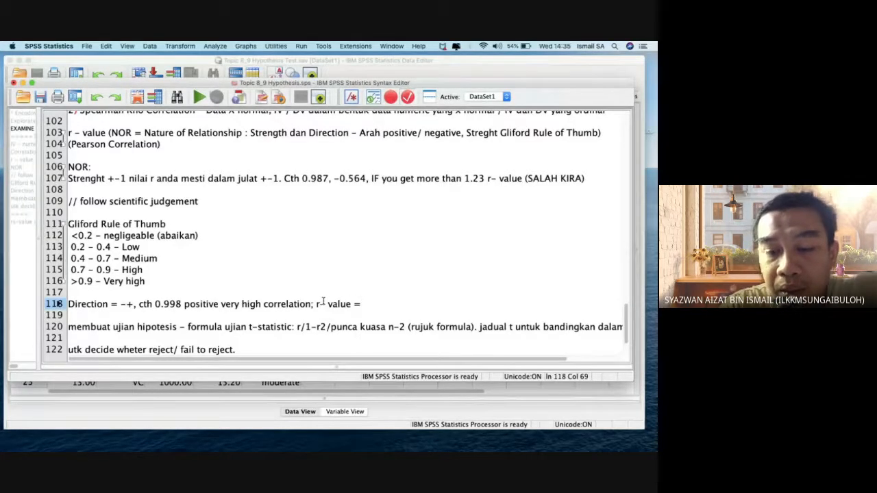
{"action": "type", "text": " -0.678"}
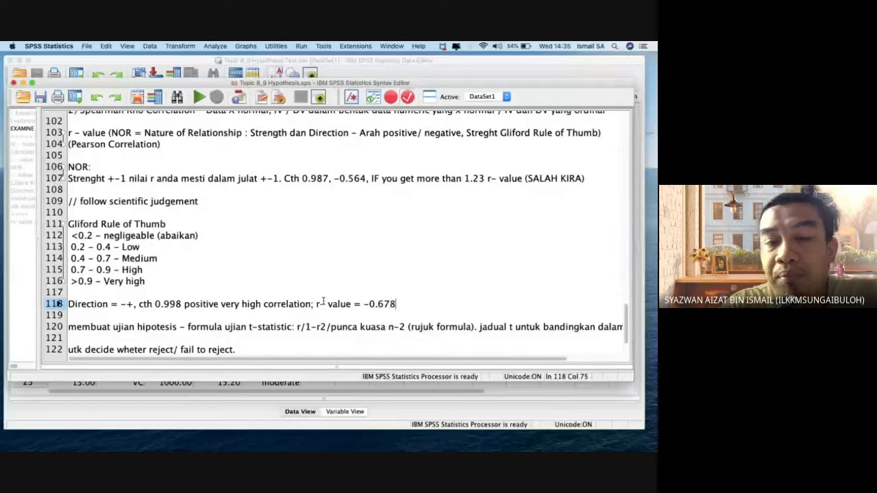
{"action": "type", "text": " - "}
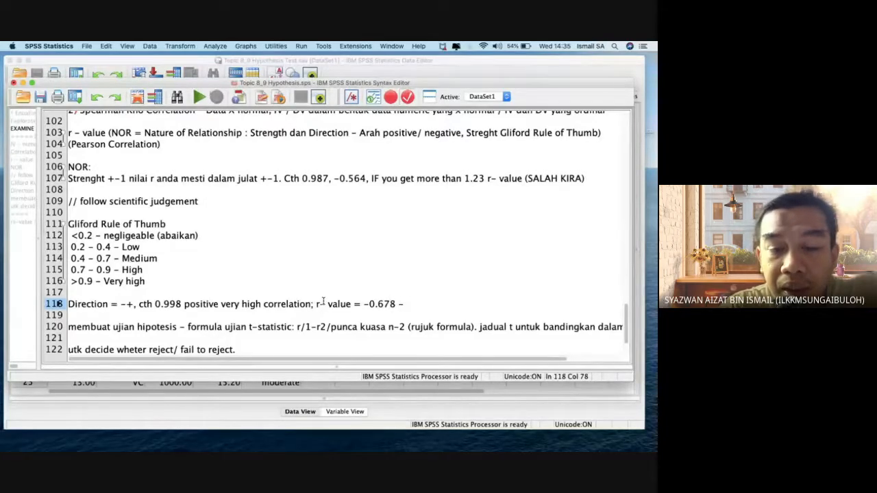
Complete the -0.678 example with the interpretation "negative medium correlation".
{"action": "type", "text": "posi"}
{"action": "key", "text": "BackSpace"}
{"action": "key", "text": "BackSpace"}
{"action": "key", "text": "BackSpace"}
{"action": "key", "text": "BackSpace"}
{"action": "type", "text": "negative "}
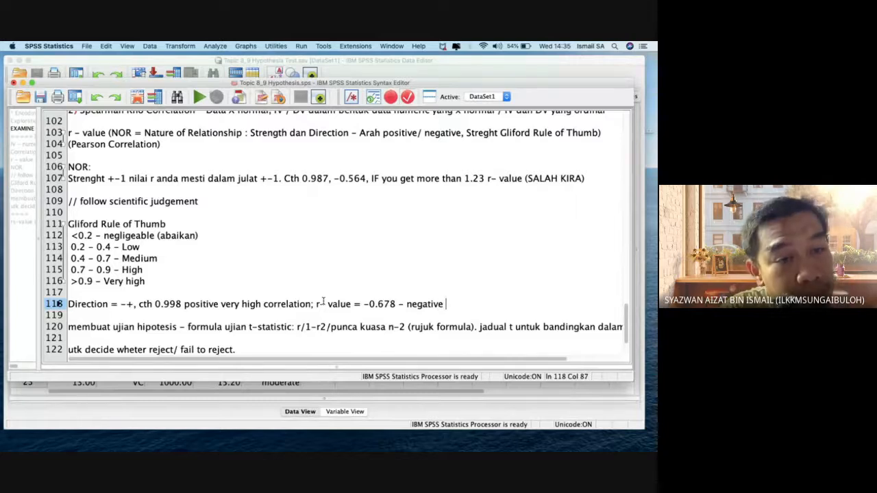
{"action": "type", "text": "medium "}
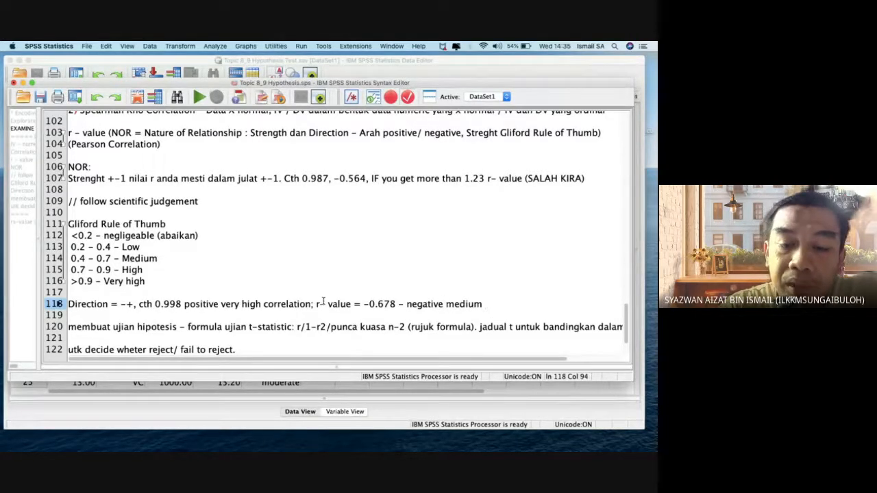
{"action": "type", "text": "correation"}
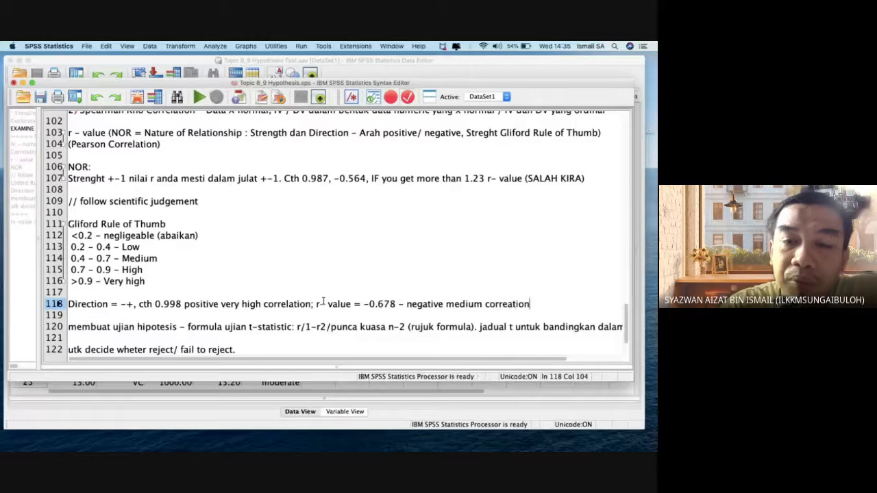
{"action": "key", "text": "BackSpace"}
{"action": "key", "text": "BackSpace"}
{"action": "key", "text": "BackSpace"}
{"action": "key", "text": "BackSpace"}
{"action": "key", "text": "BackSpace"}
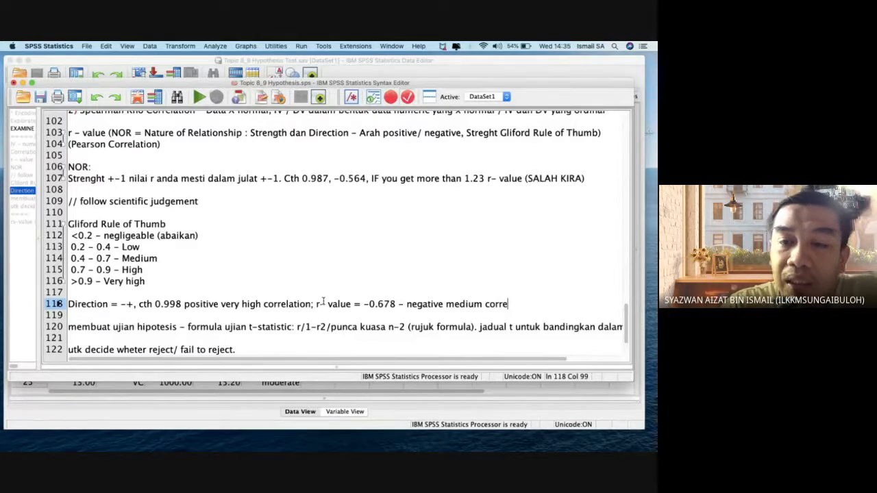
{"action": "type", "text": "lation"}
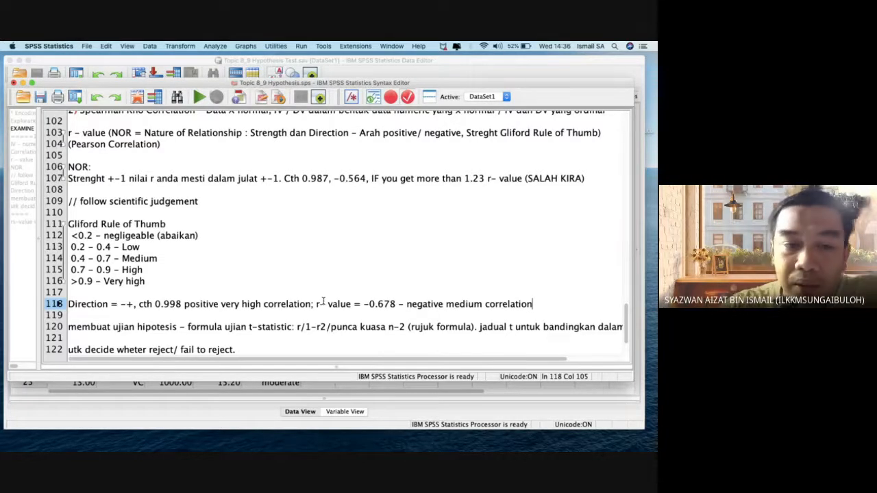
On line 127, below the rs-value (spearman) note, write "NOR, direction and strenght.".
{"action": "scroll", "coordinate": [316, 301], "scroll_direction": "down", "scroll_amount": 2}
{"action": "scroll", "coordinate": [317, 301], "scroll_direction": "right", "scroll_amount": 2}
{"action": "scroll", "coordinate": [258, 320], "scroll_direction": "left", "scroll_amount": 2}
{"action": "scroll", "coordinate": [258, 320], "scroll_direction": "up", "scroll_amount": 1}
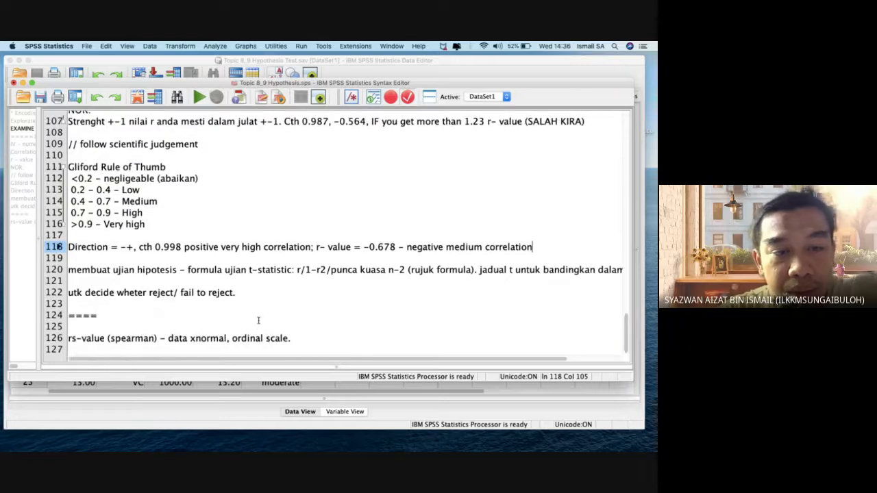
{"action": "left_click", "coordinate": [293, 338]}
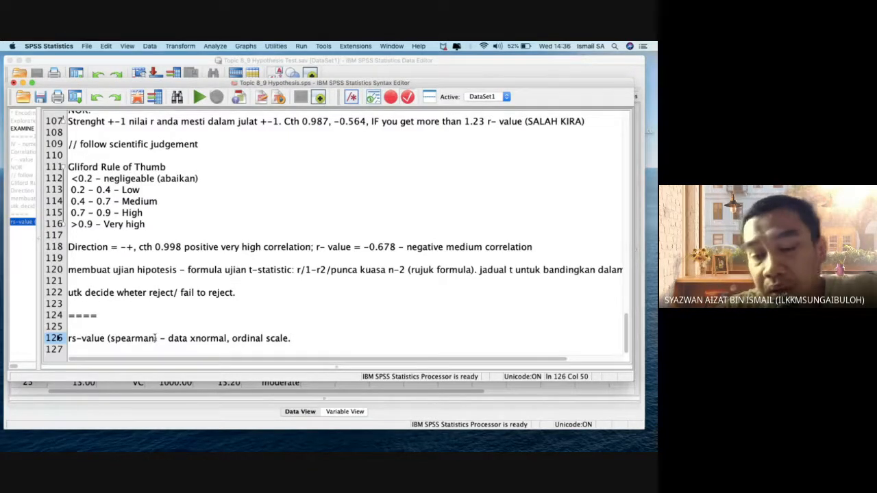
{"action": "key", "text": "Down"}
{"action": "type", "text": "NOR,"}
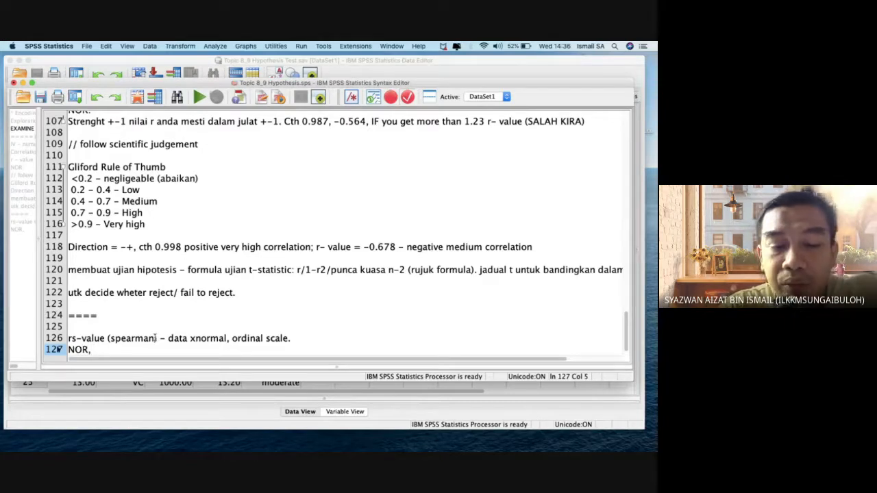
{"action": "type", "text": " direction and "}
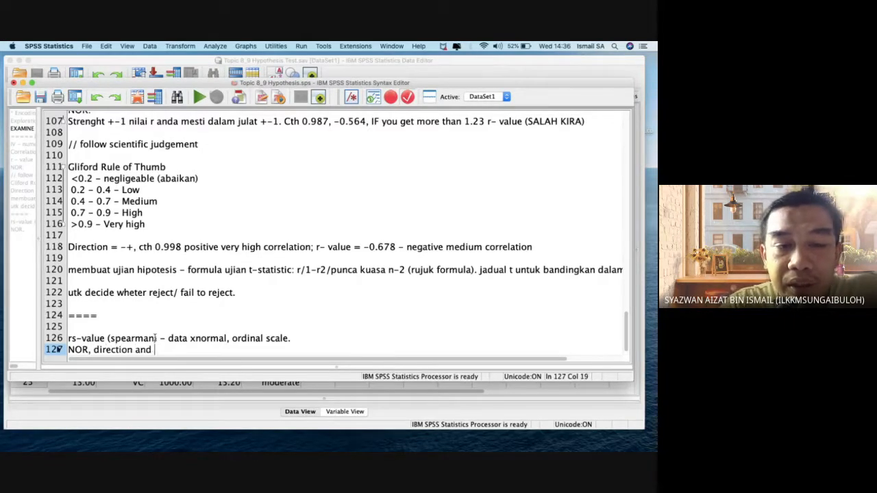
{"action": "type", "text": "streghht"}
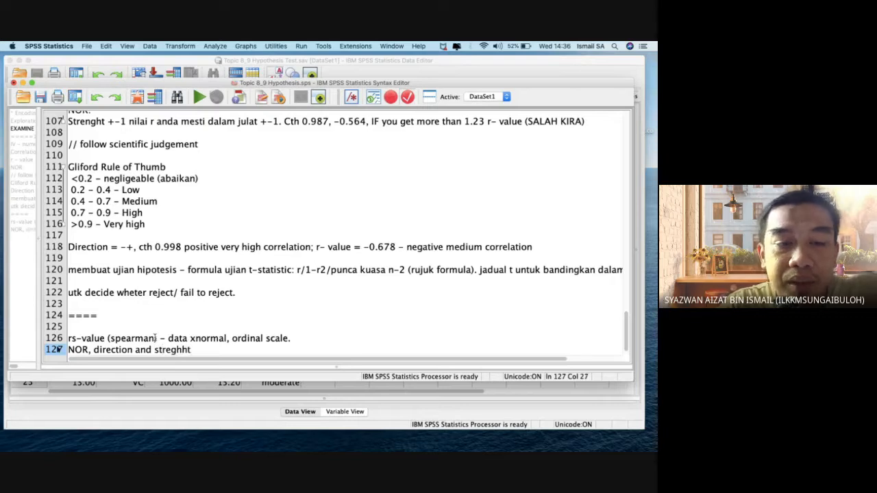
{"action": "key", "text": "BackSpace"}
{"action": "key", "text": "BackSpace"}
{"action": "key", "text": "BackSpace"}
{"action": "key", "text": "BackSpace"}
{"action": "type", "text": "ngh"}
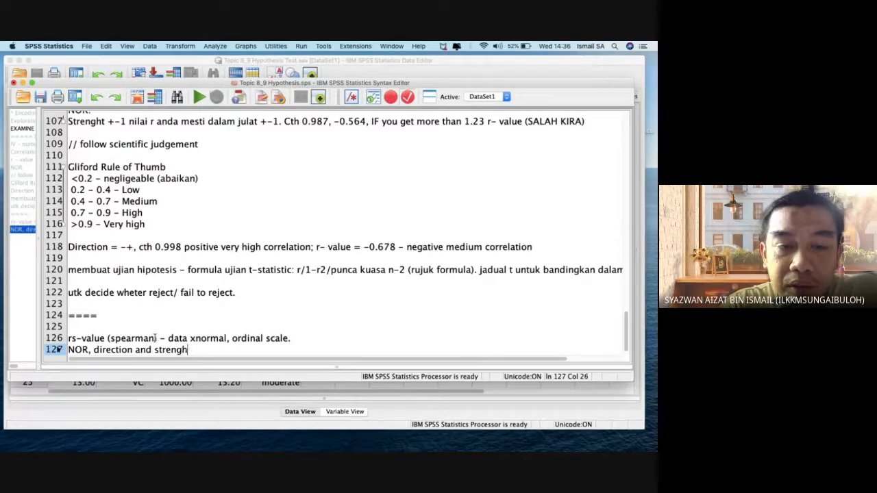
{"action": "type", "text": "t."}
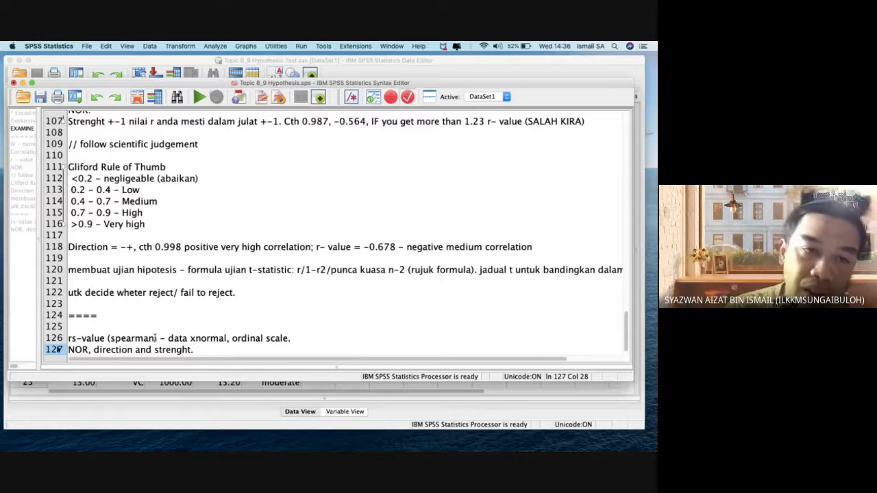
Add two blank lines after the NOR note on line 127 and save the syntax file.
{"action": "key", "text": "Return"}
{"action": "key", "text": "Return"}
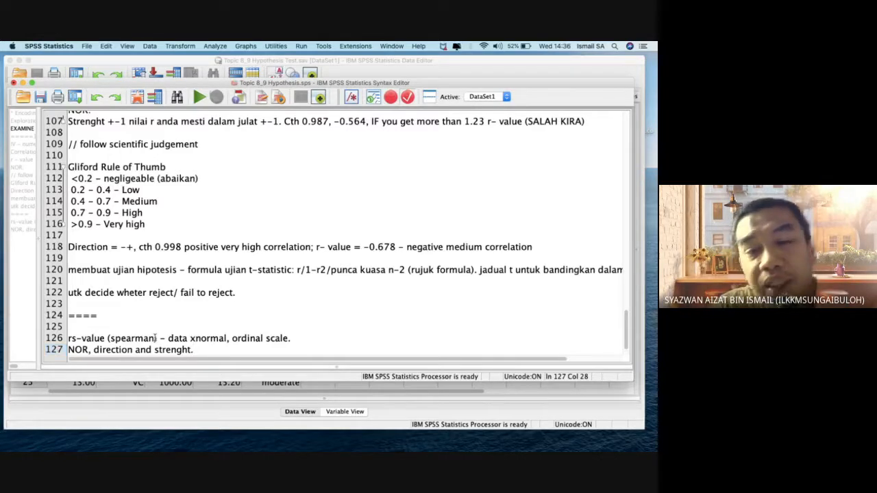
{"action": "key", "text": "super+s"}
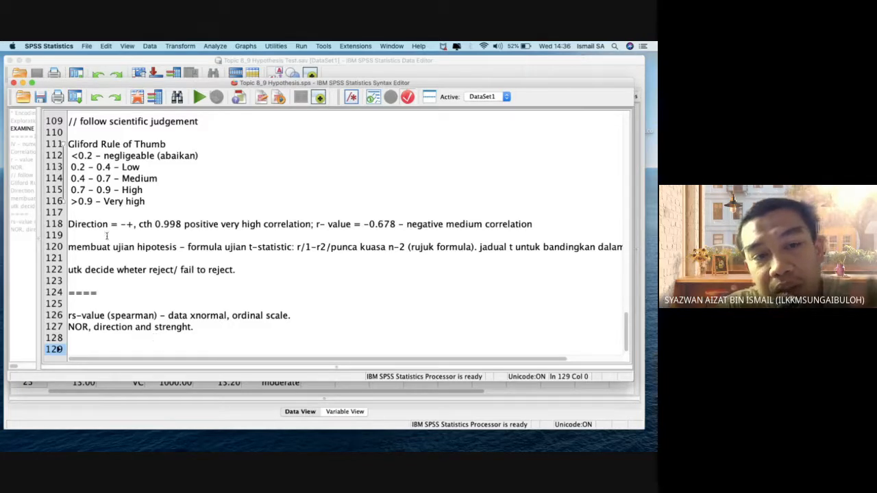
{"action": "left_click", "coordinate": [41, 101]}
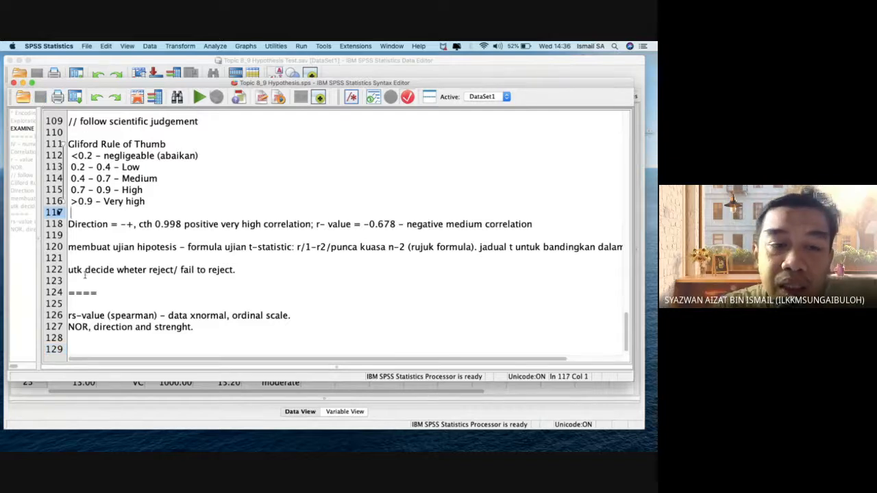
On line 129, write the comment "// RUN the data analysis".
{"action": "left_click", "coordinate": [69, 350]}
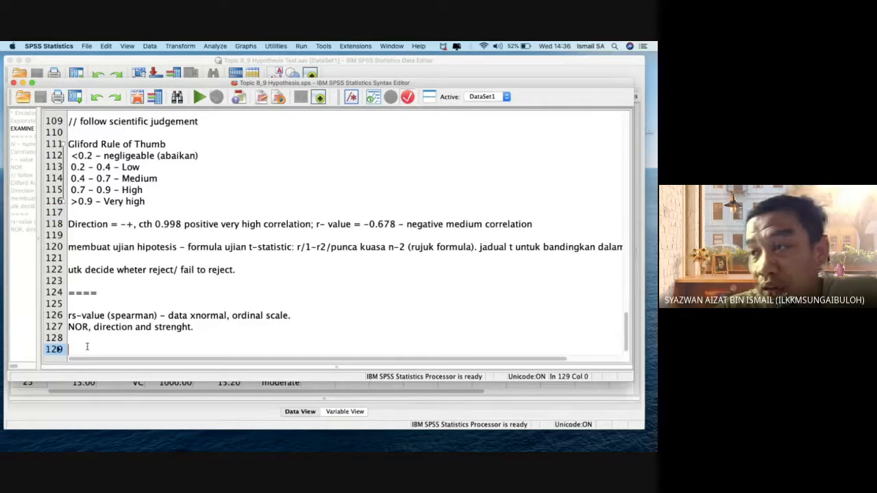
{"action": "type", "text": "//"}
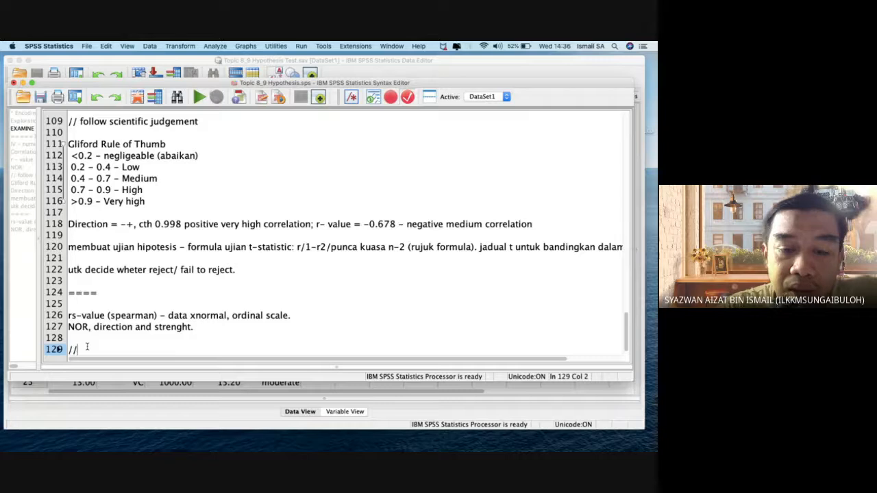
{"action": "type", "text": " RUN th"}
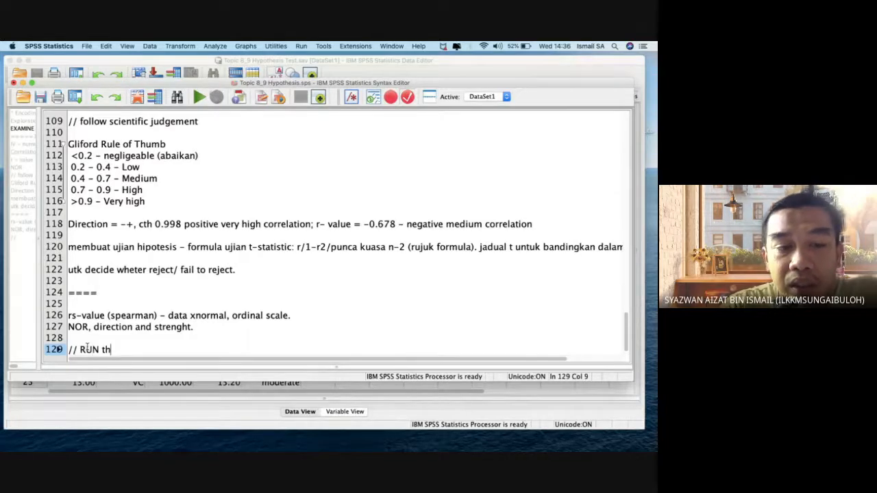
{"action": "type", "text": "e data analysis"}
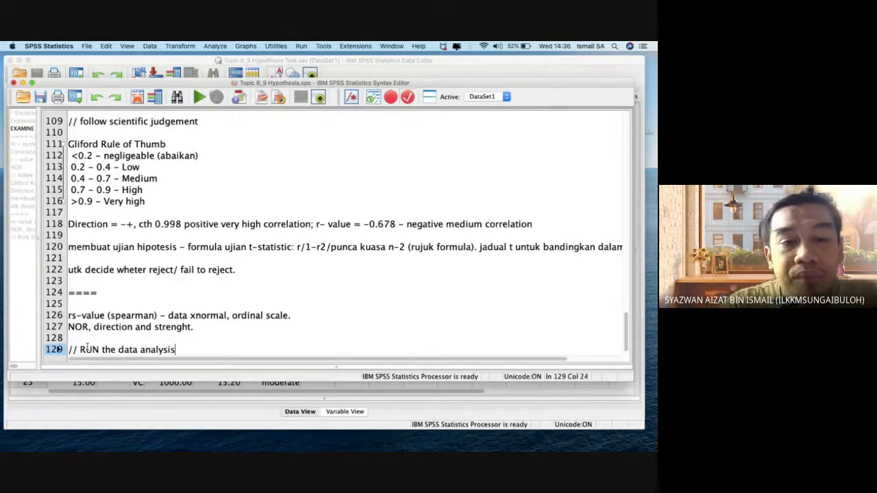
Switch to the Topic 8_9 Hypothesis Test.sav Data Editor and reposition its window so the syntax stays partly visible behind it.
{"action": "key", "text": "ctrl+Up"}
{"action": "left_click", "coordinate": [337, 389]}
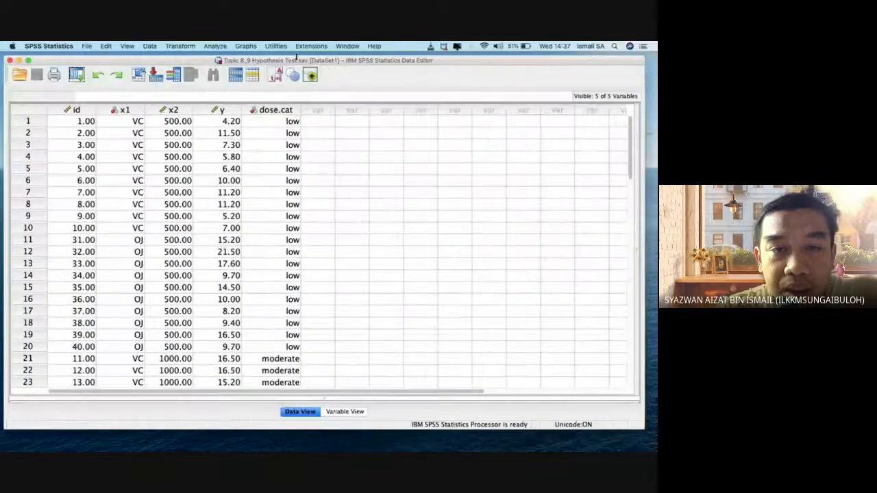
{"action": "left_click_drag", "start_coordinate": [51, 62], "coordinate": [130, 95]}
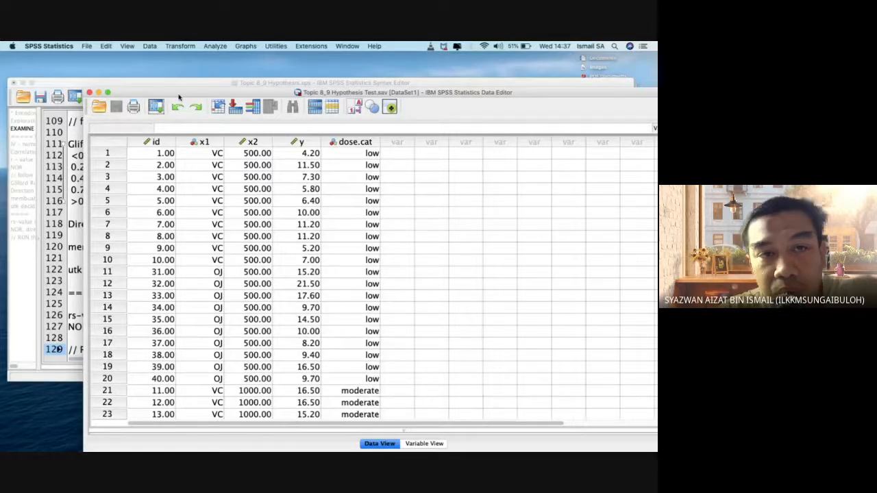
{"action": "left_click_drag", "start_coordinate": [179, 97], "coordinate": [174, 75]}
Open the Bivariate Correlations dialog and reposition it over the data table.
{"action": "left_click", "coordinate": [213, 47]}
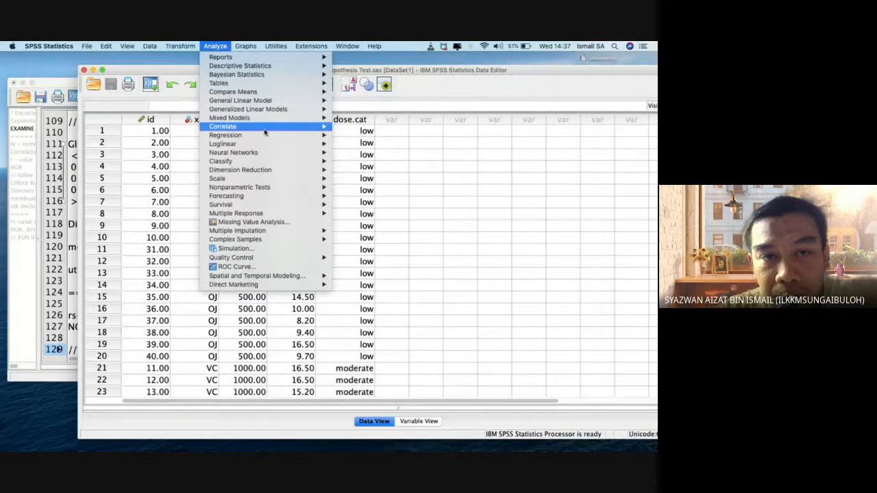
{"action": "mouse_move", "coordinate": [264, 130]}
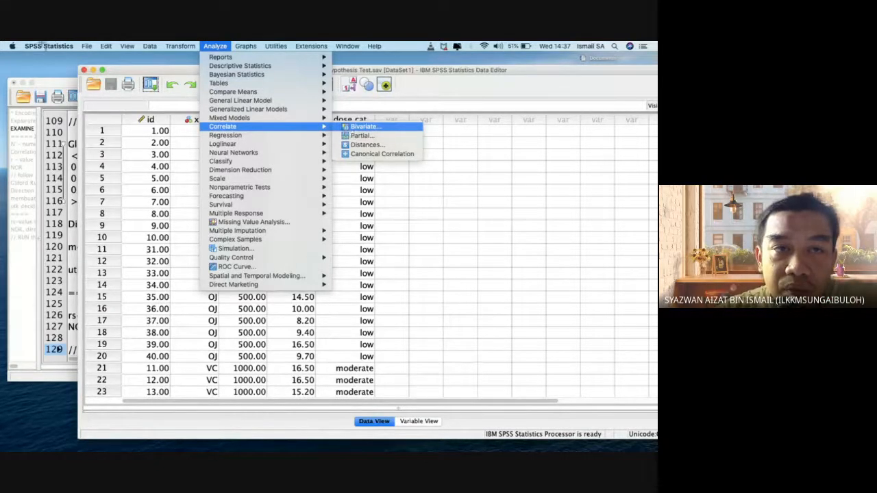
{"action": "left_click", "coordinate": [353, 127]}
{"action": "left_click_drag", "start_coordinate": [415, 208], "coordinate": [581, 316]}
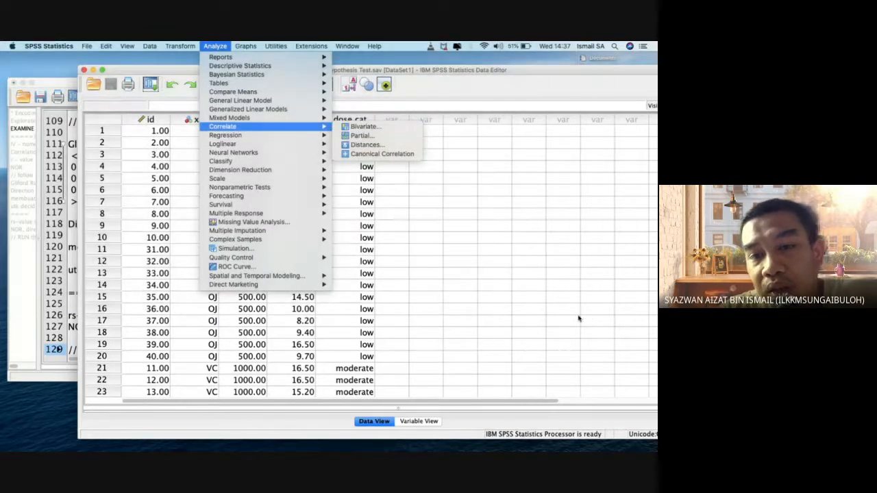
{"action": "left_click", "coordinate": [353, 128]}
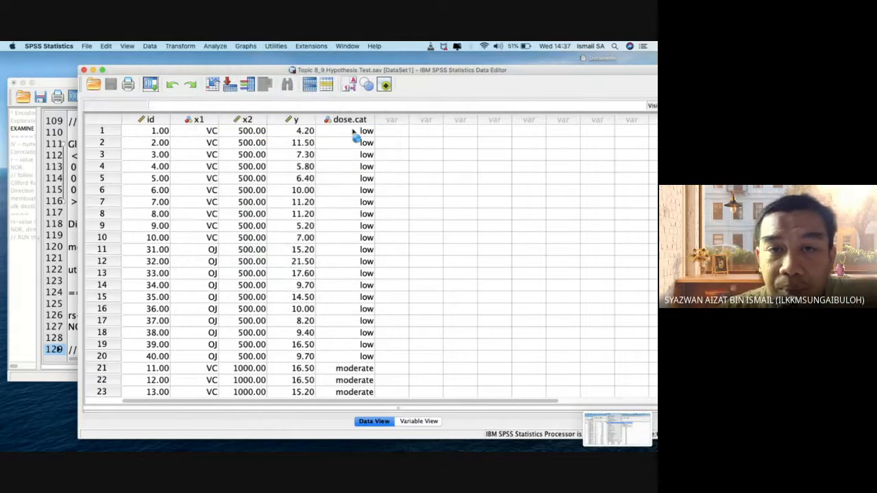
{"action": "left_click_drag", "start_coordinate": [313, 111], "coordinate": [515, 136]}
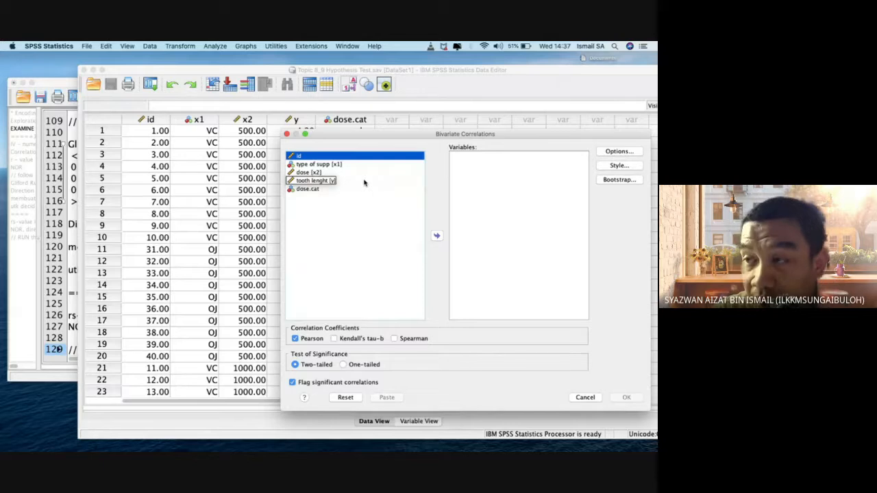
{"action": "left_click_drag", "start_coordinate": [349, 136], "coordinate": [312, 109]}
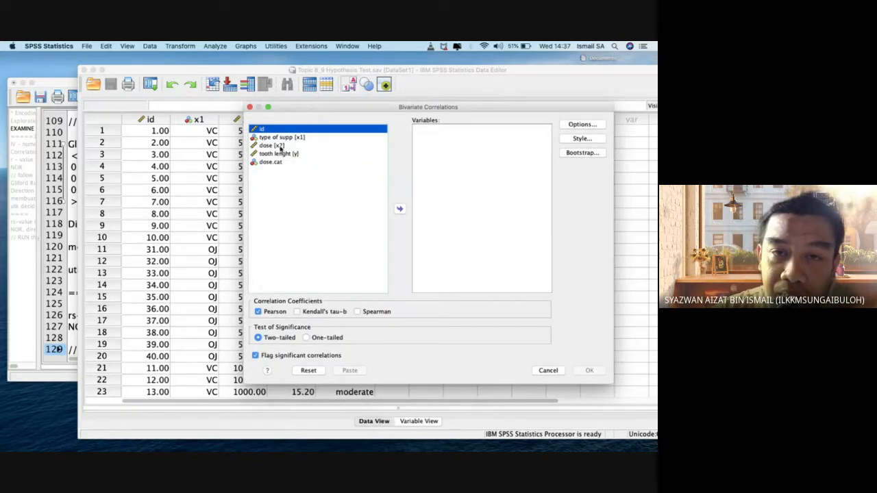
Add dose [x2] and tooth lenght [y] to the variables of the bivariate correlation.
{"action": "left_click", "coordinate": [280, 145]}
{"action": "left_click", "coordinate": [277, 154]}
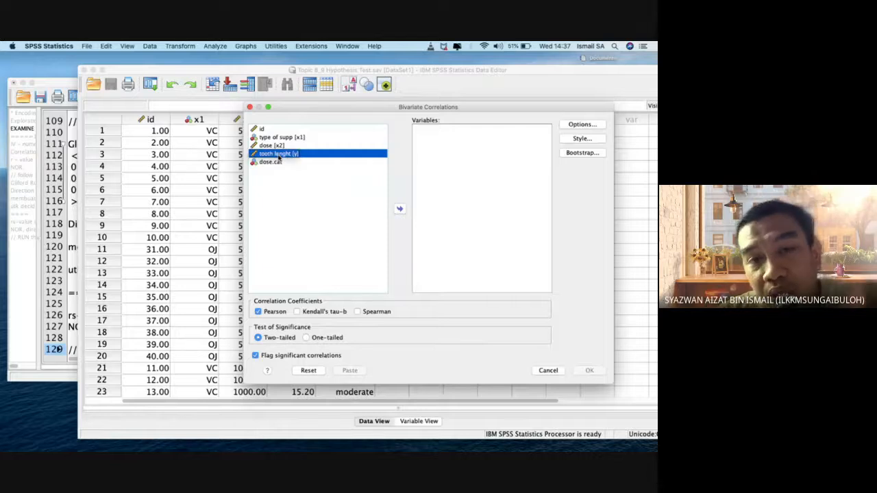
{"action": "left_click", "coordinate": [255, 145]}
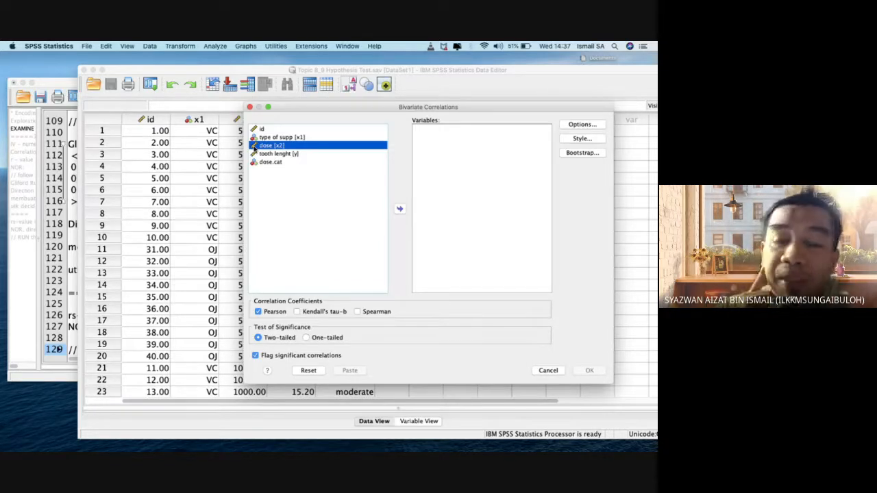
{"action": "left_click", "coordinate": [289, 153], "text": "shift"}
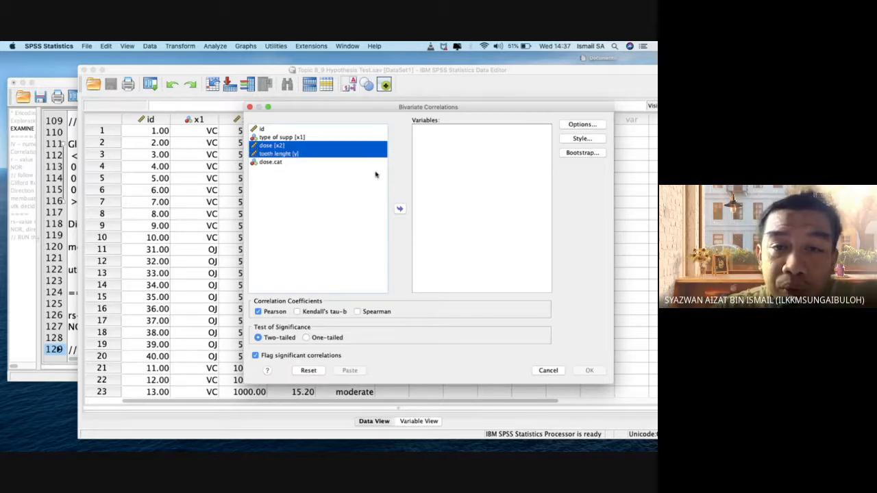
{"action": "left_click", "coordinate": [400, 209]}
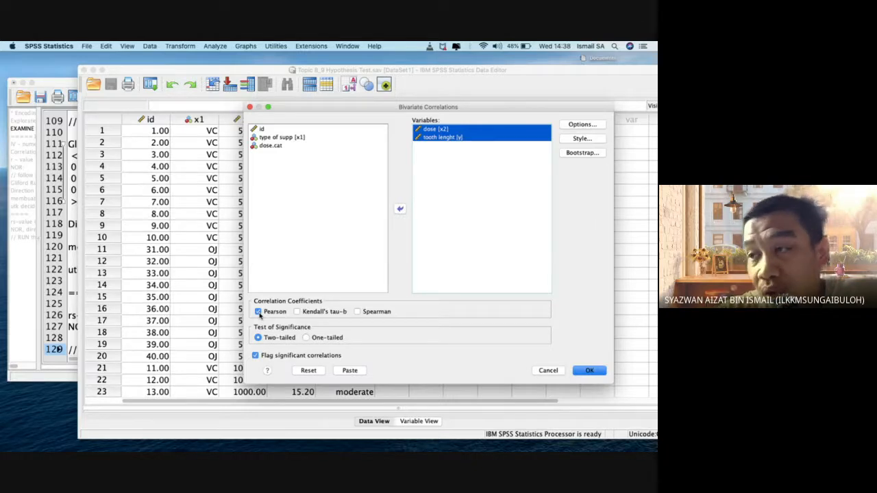
Consult the syntax notes, return to the dialog and paste the two-tailed Pearson correlation command into the syntax file.
{"action": "left_click", "coordinate": [66, 327]}
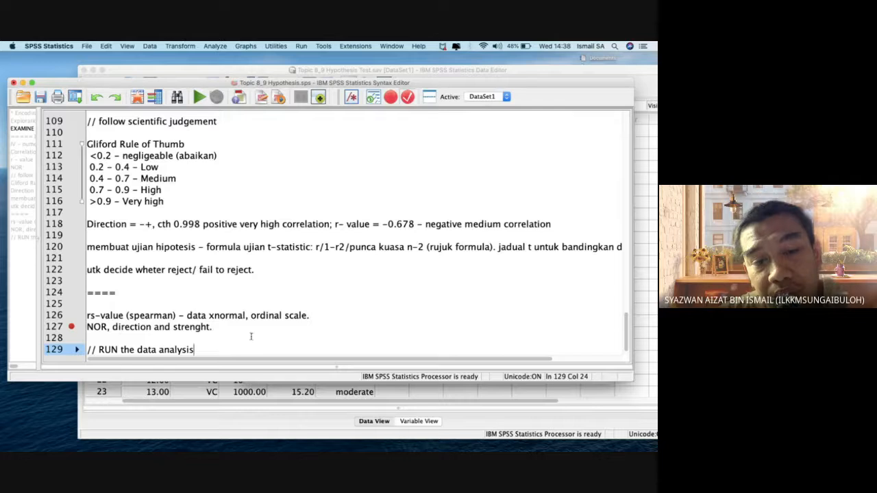
{"action": "left_click", "coordinate": [259, 402]}
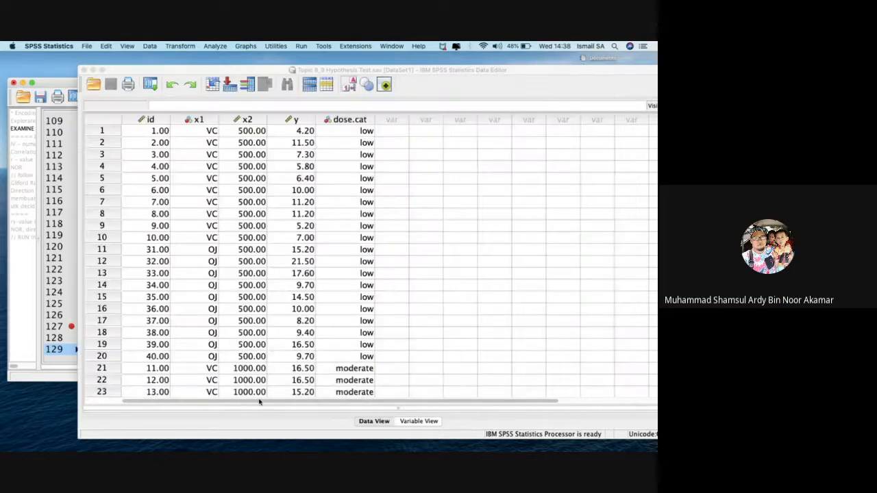
{"action": "left_click", "coordinate": [338, 192]}
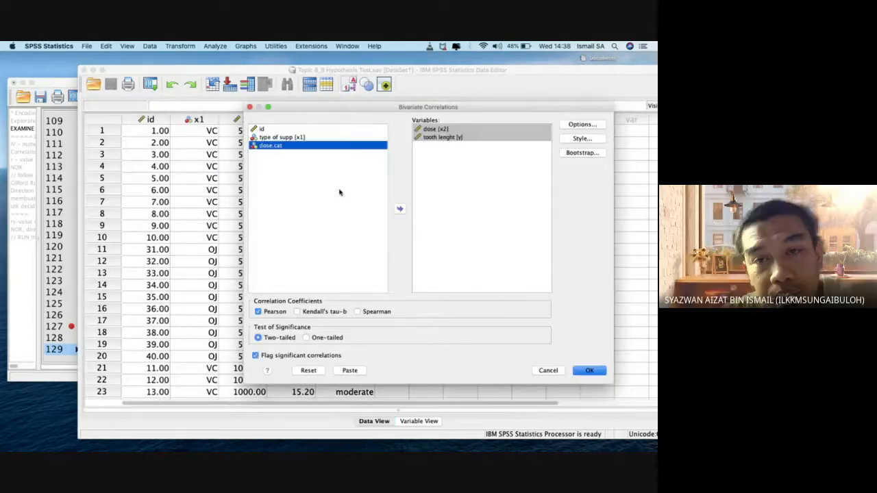
{"action": "left_click", "coordinate": [278, 136]}
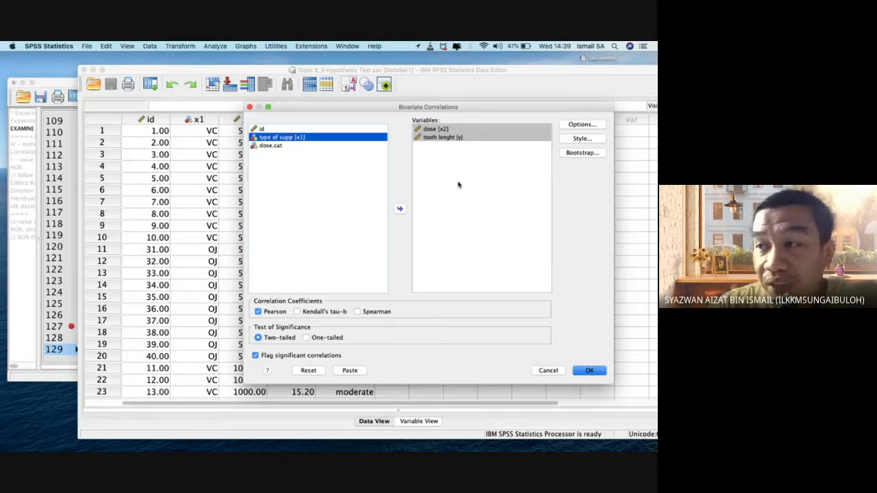
{"action": "left_click", "coordinate": [350, 371]}
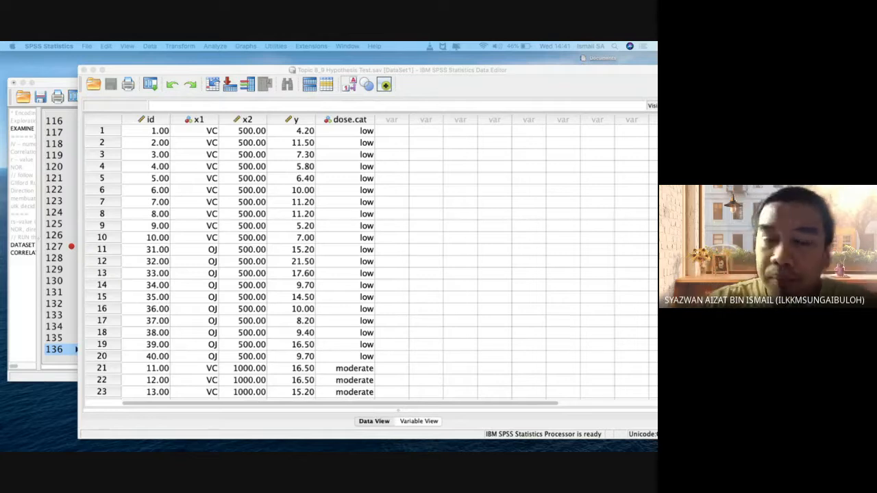
Reopen Bivariate Correlations, reset its settings and add dose [x2] and tooth lenght [y] as variables again.
{"action": "left_click", "coordinate": [297, 142]}
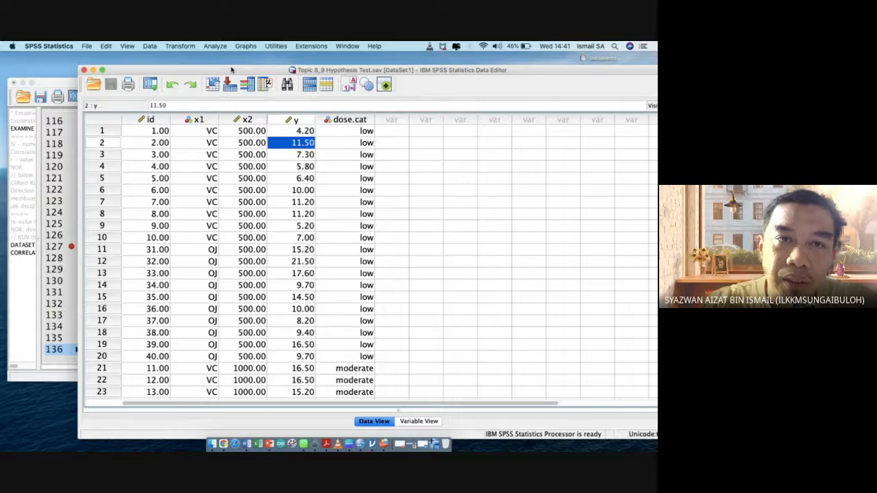
{"action": "left_click", "coordinate": [215, 46]}
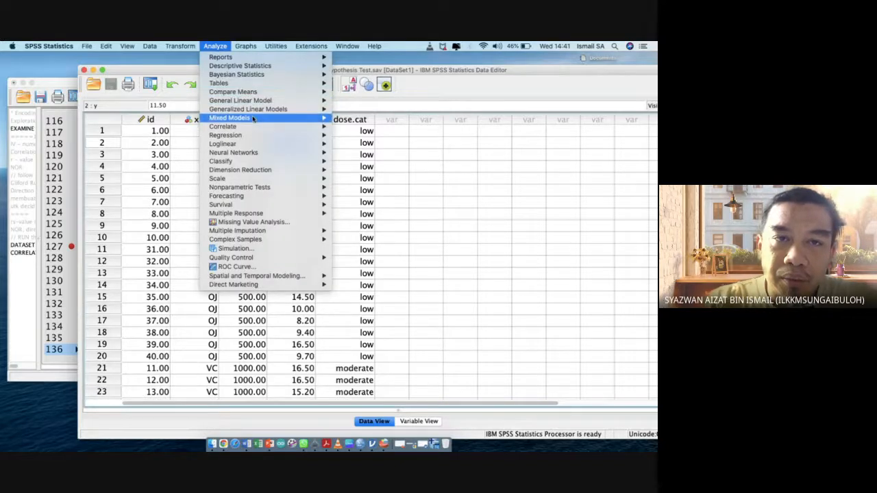
{"action": "mouse_move", "coordinate": [254, 128]}
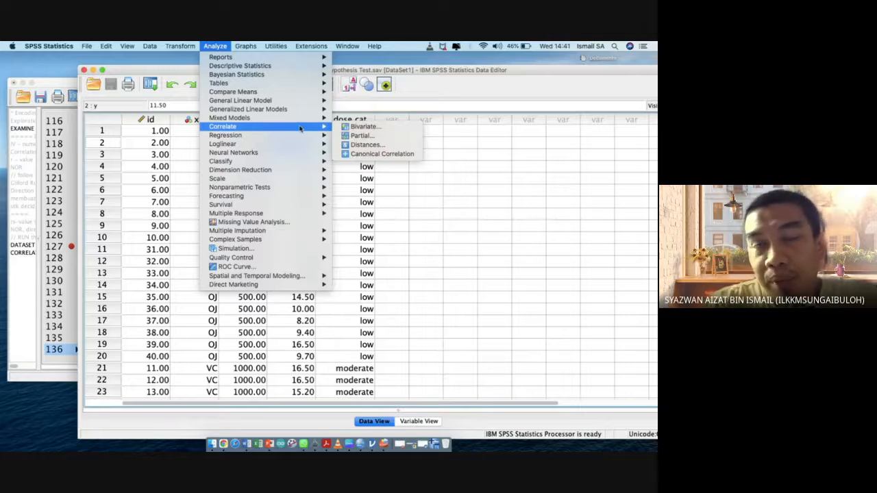
{"action": "left_click", "coordinate": [348, 127]}
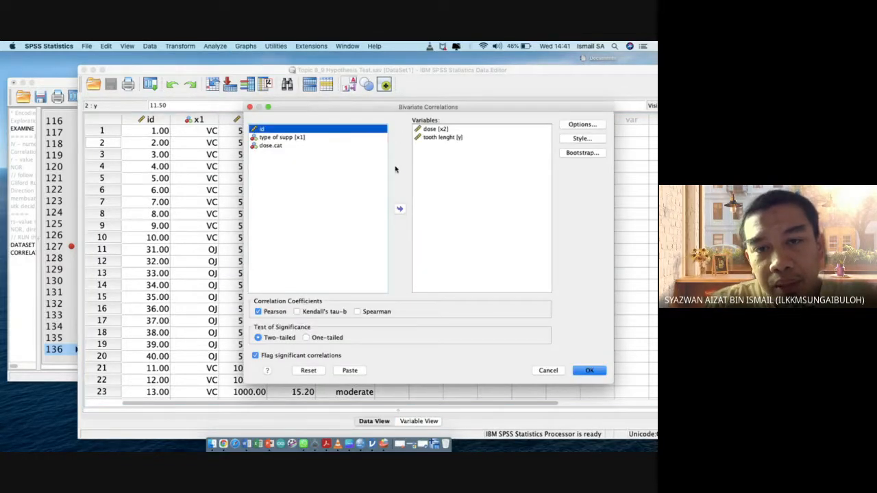
{"action": "left_click", "coordinate": [313, 372]}
{"action": "left_click", "coordinate": [282, 145]}
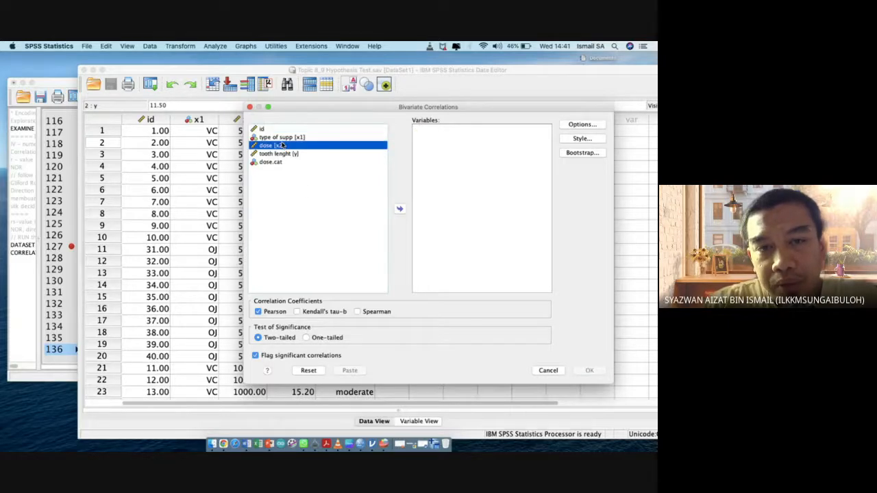
{"action": "left_click", "coordinate": [291, 154], "text": "shift"}
{"action": "left_click", "coordinate": [400, 209]}
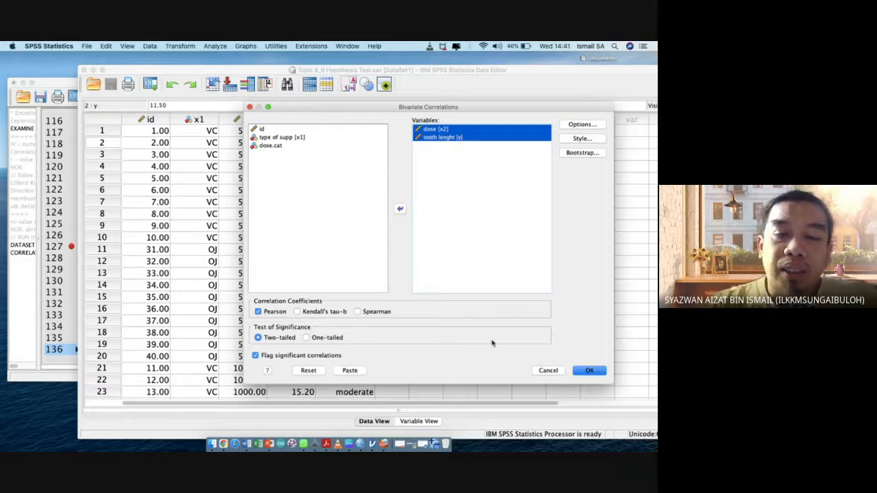
In the syntax file, delete the DATASET ACTIVATE line and the surplus blank lines above the CORRELATIONS command.
{"action": "left_click", "coordinate": [27, 298]}
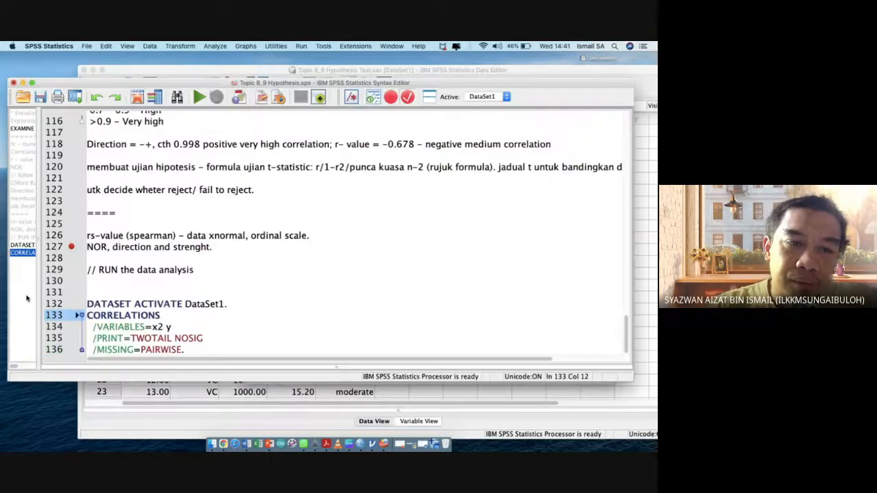
{"action": "triple_click", "coordinate": [184, 302]}
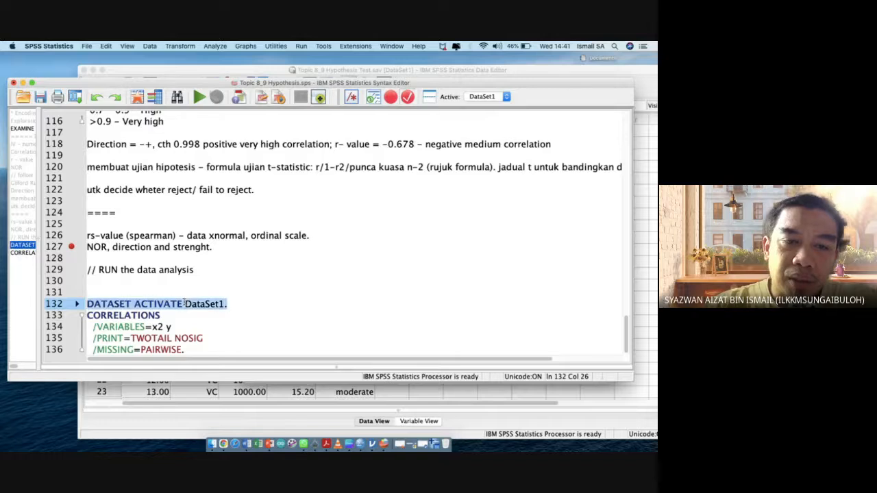
{"action": "key", "text": "BackSpace"}
{"action": "key", "text": "BackSpace"}
{"action": "key", "text": "BackSpace"}
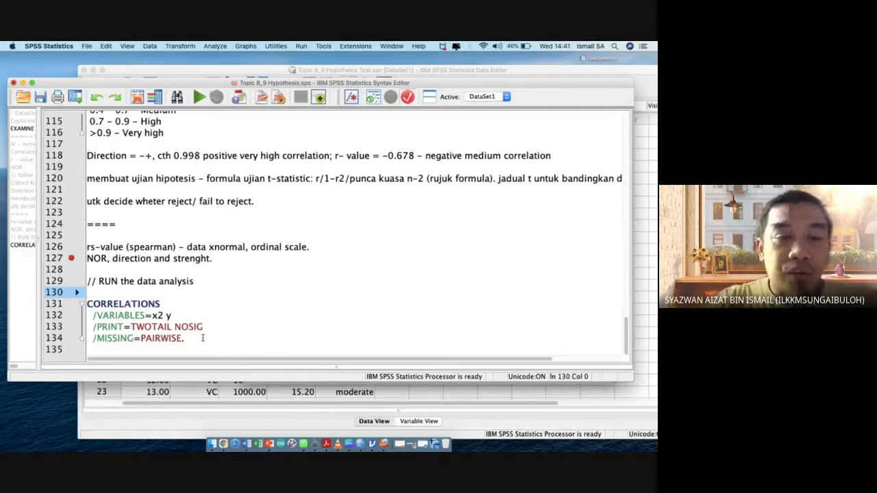
Try adding x3 between x2 and y in the /VARIABLES line of the CORRELATIONS command, and remove it again.
{"action": "left_click", "coordinate": [170, 315]}
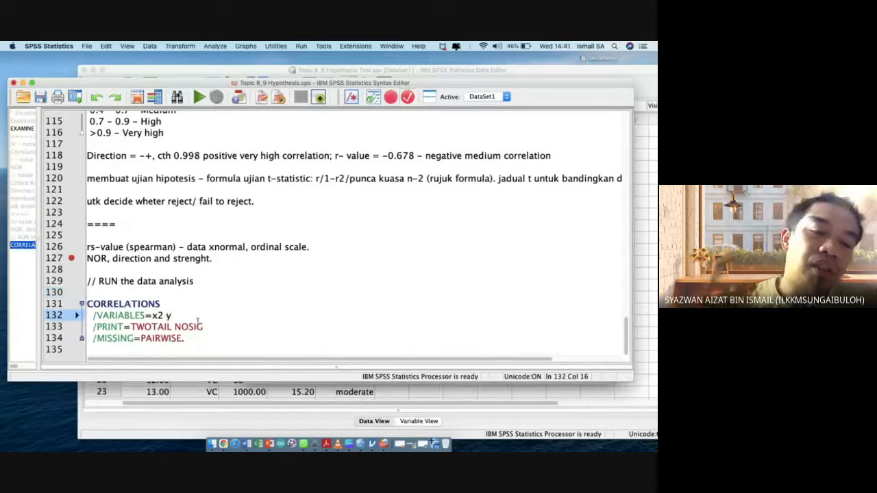
{"action": "type", "text": "x3"}
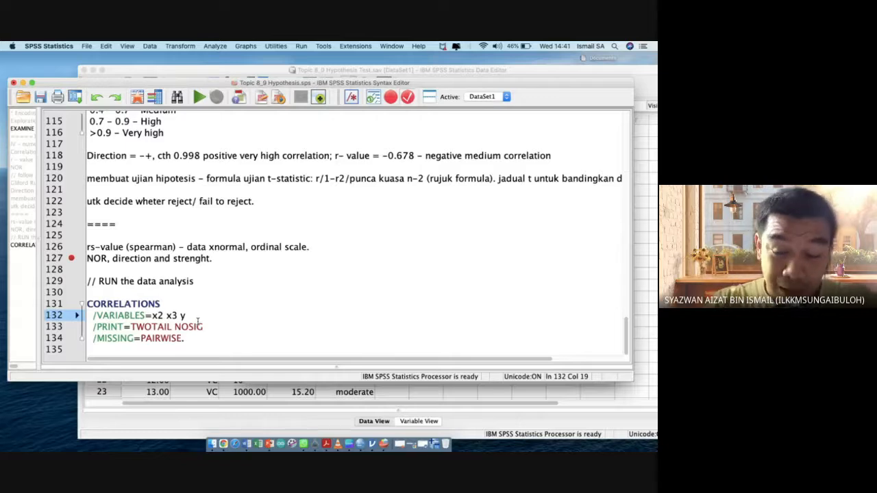
{"action": "key", "text": "BackSpace"}
{"action": "key", "text": "BackSpace"}
{"action": "key", "text": "BackSpace"}
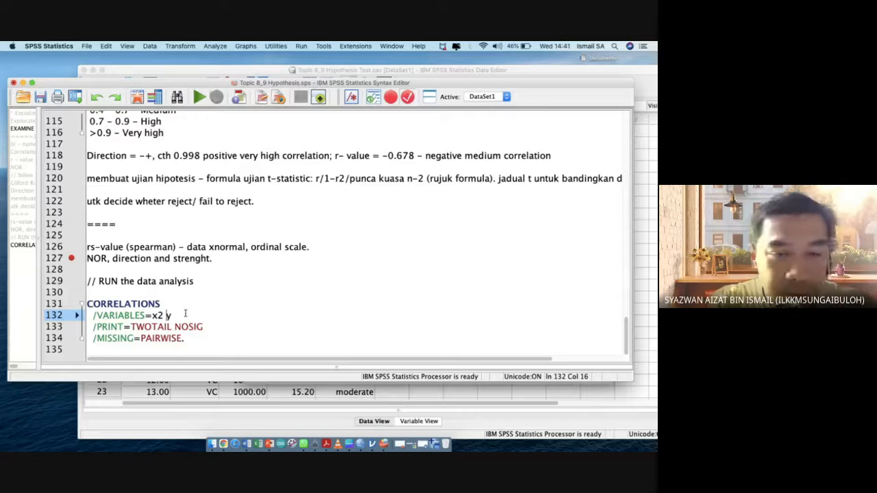
Run the CORRELATIONS command on lines 131 to 134 and enlarge the viewer's content area to examine the Correlations table.
{"action": "left_click_drag", "start_coordinate": [186, 343], "coordinate": [80, 305]}
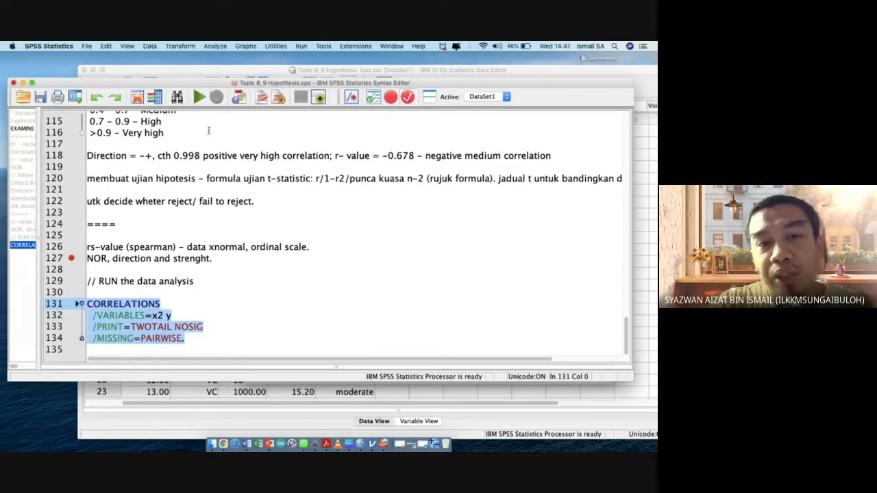
{"action": "left_click", "coordinate": [199, 97]}
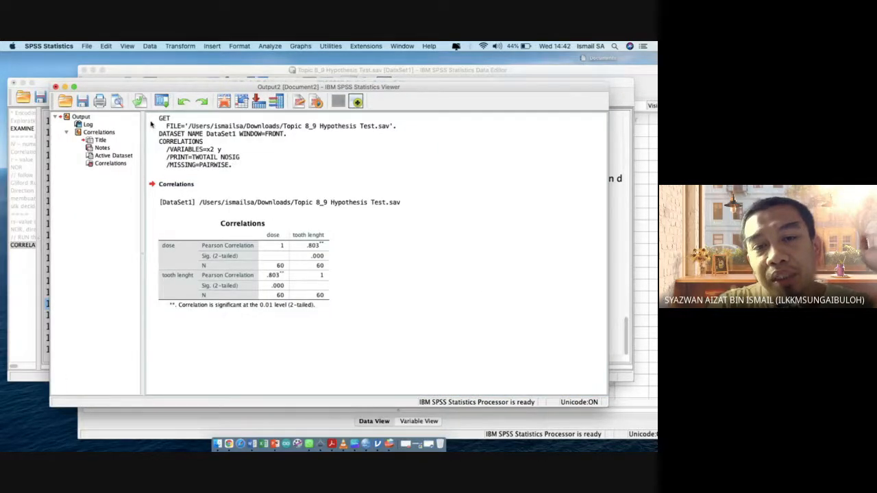
{"action": "left_click_drag", "start_coordinate": [142, 134], "coordinate": [90, 137]}
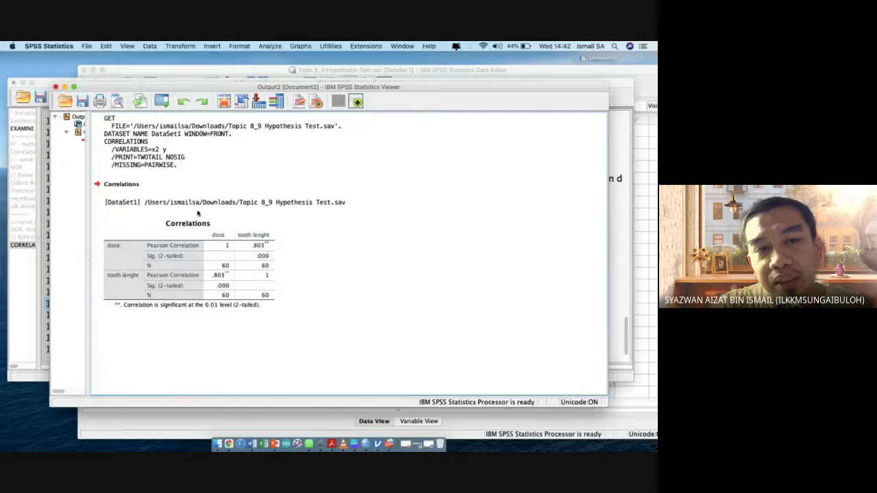
{"action": "left_click", "coordinate": [216, 241]}
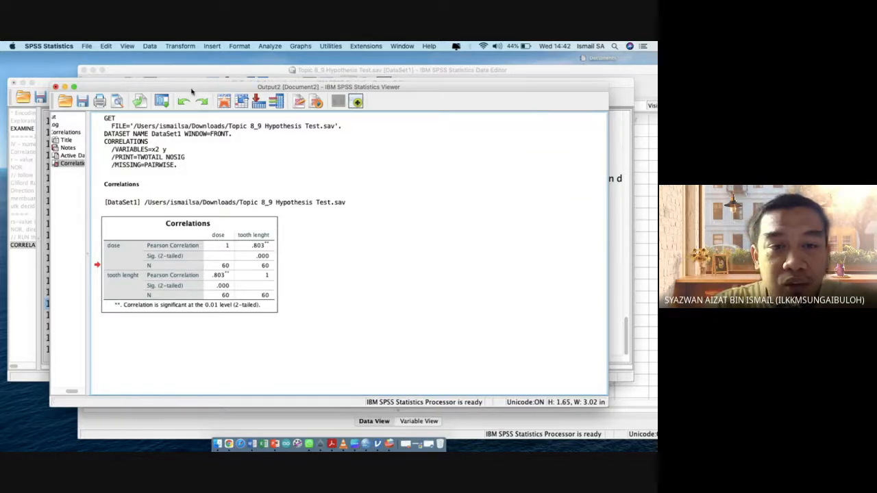
{"action": "left_click_drag", "start_coordinate": [206, 86], "coordinate": [234, 86]}
Back in the syntax file, write "Step 1: Null = There is no significant relationship between x and y" on line 131, with blank lines around it.
{"action": "left_click", "coordinate": [55, 86]}
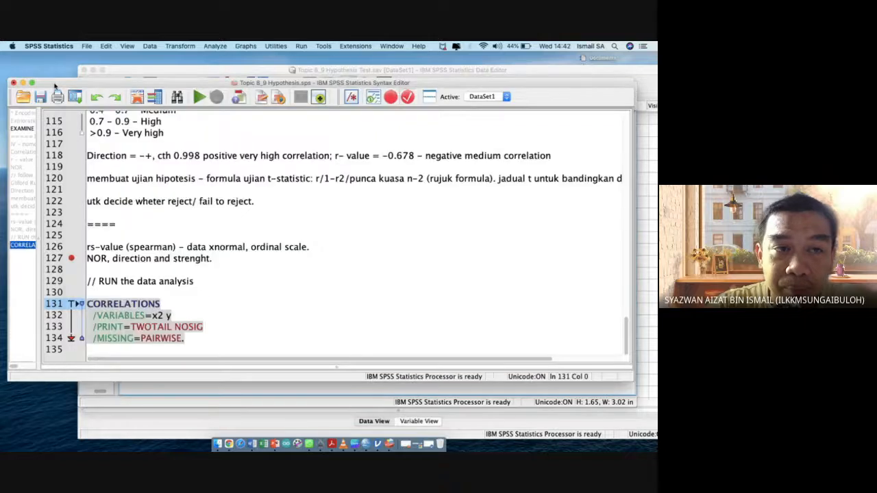
{"action": "left_click", "coordinate": [169, 292]}
{"action": "key", "text": "Return"}
{"action": "key", "text": "Return"}
{"action": "key", "text": "Up"}
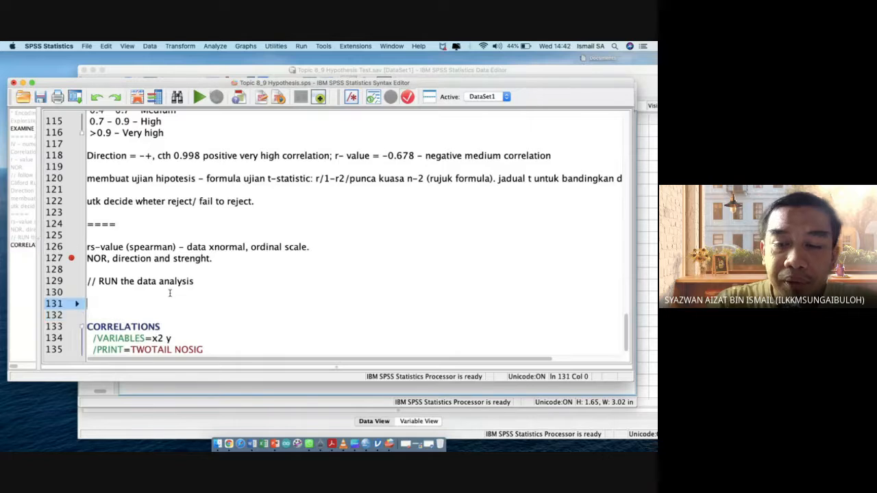
{"action": "type", "text": "Step 1"}
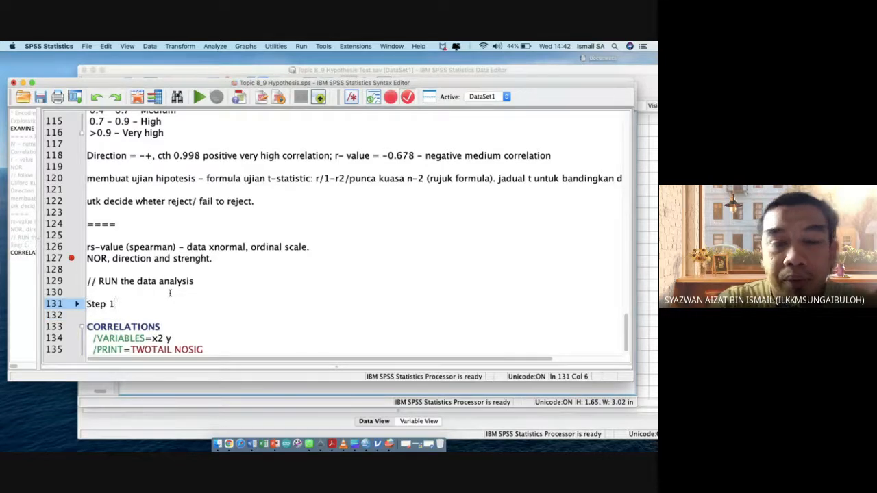
{"action": "type", "text": ": Null = "}
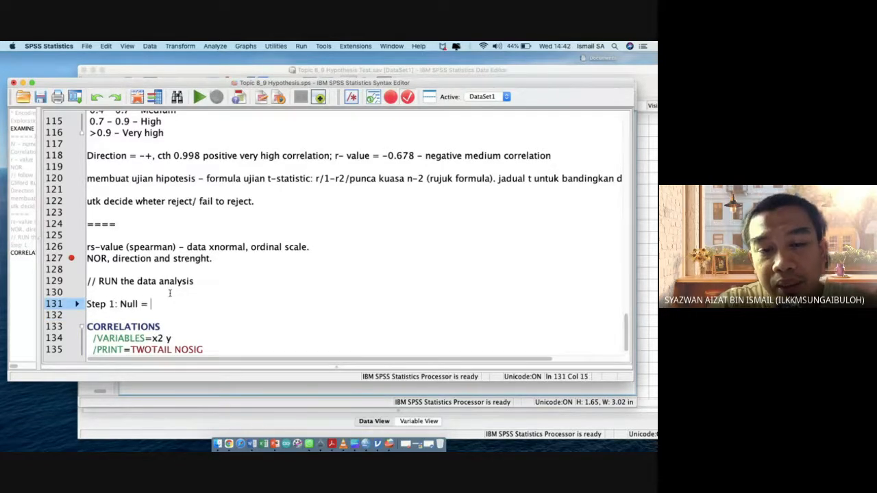
{"action": "type", "text": "Ther"}
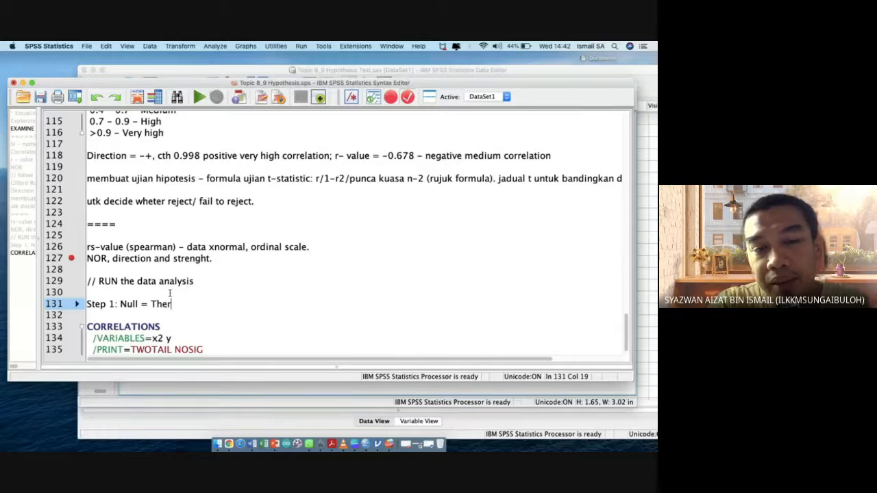
{"action": "type", "text": "e is no si"}
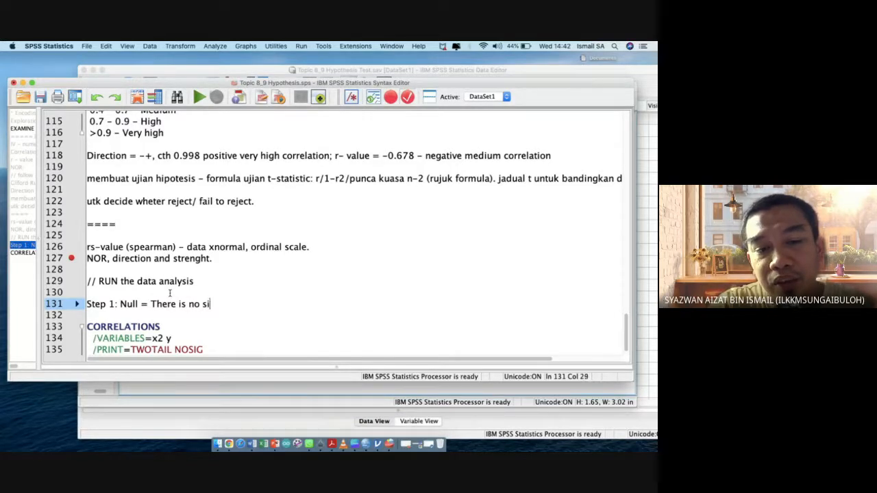
{"action": "type", "text": "gnificant rela"}
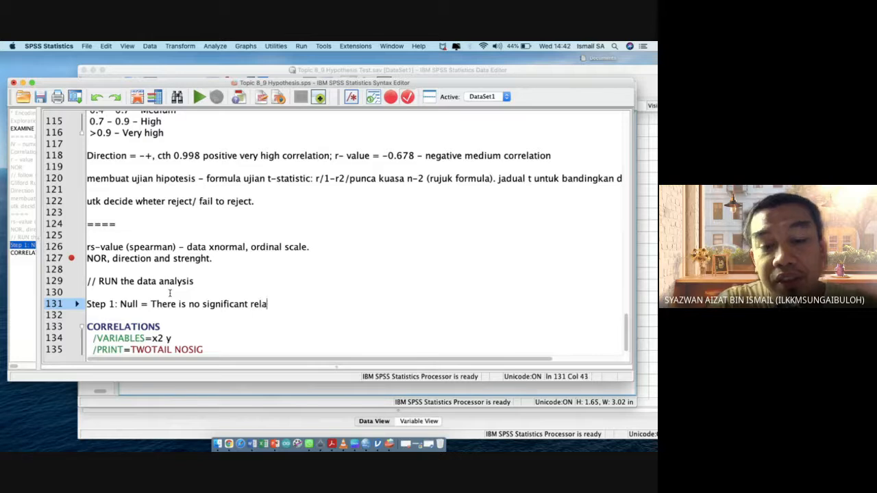
{"action": "type", "text": "tionship betwee"}
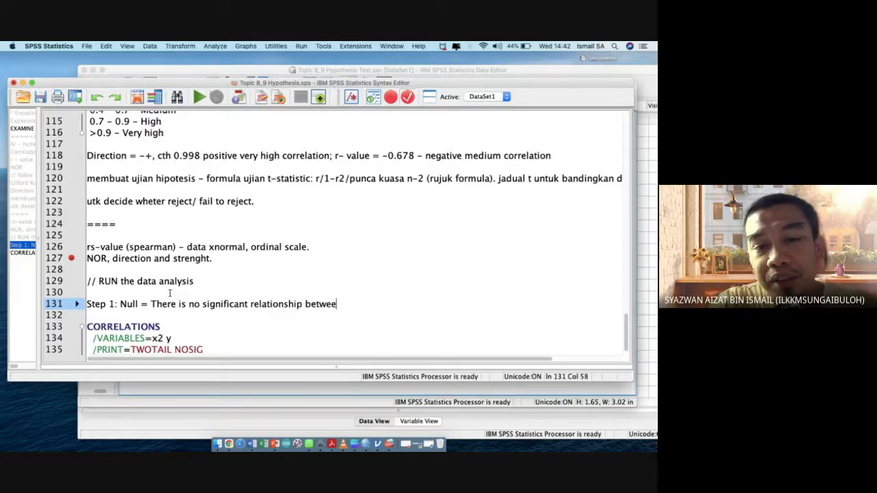
{"action": "type", "text": "n x and y"}
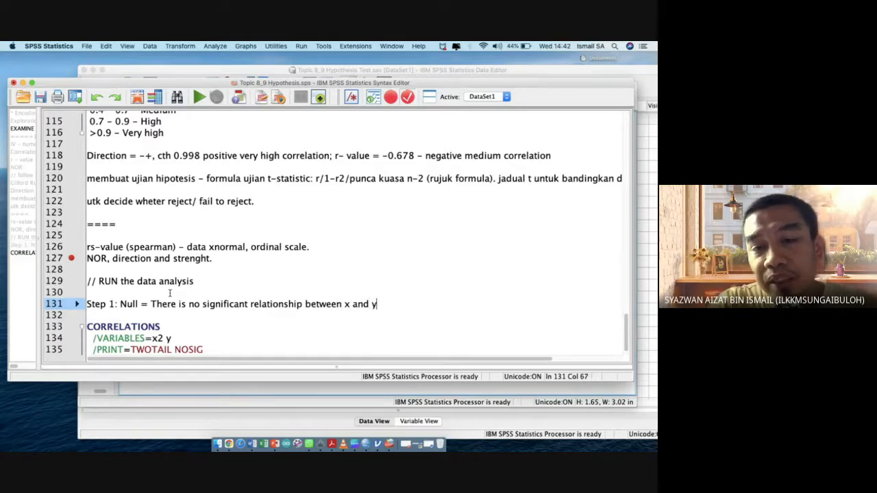
Insert "(dose)" after x in the null hypothesis on line 131.
{"action": "key", "text": "Left"}
{"action": "key", "text": "Left"}
{"action": "key", "text": "Left"}
{"action": "key", "text": "Left"}
{"action": "key", "text": "Left"}
{"action": "type", "text": "("}
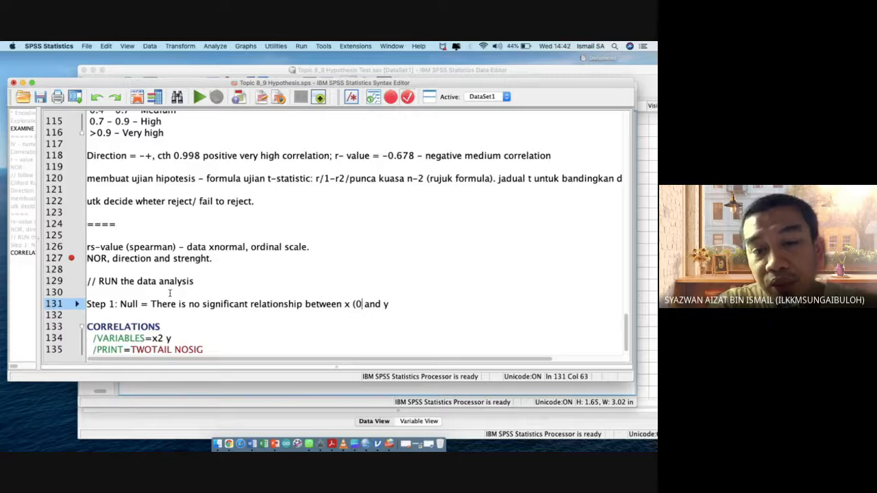
{"action": "key", "text": "Right"}
{"action": "key", "text": "BackSpace"}
{"action": "type", "text": ")"}
{"action": "key", "text": "Left"}
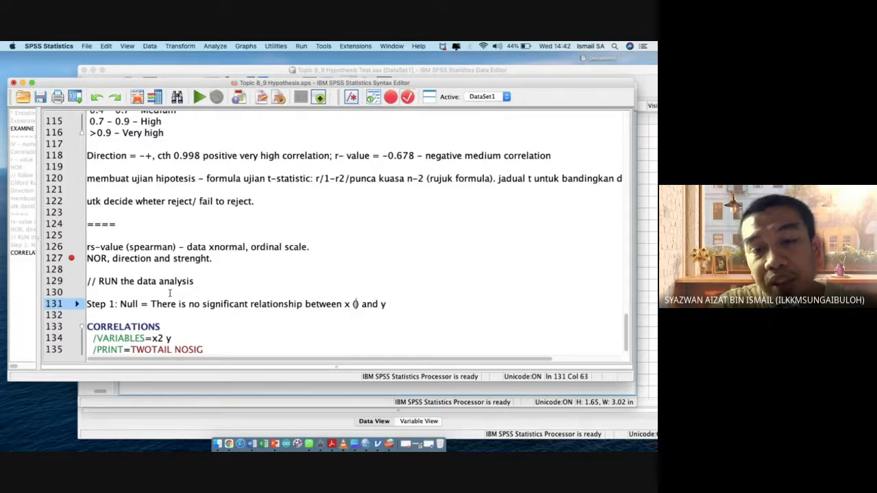
{"action": "type", "text": "dose"}
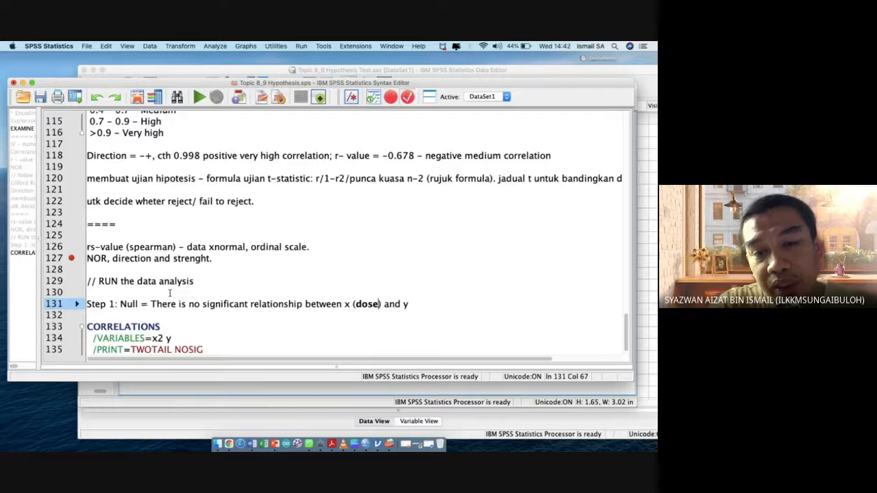
Add "(TL)" after y at the end of the null hypothesis line.
{"action": "key", "text": "Right"}
{"action": "key", "text": "Right"}
{"action": "key", "text": "Right"}
{"action": "key", "text": "Right"}
{"action": "key", "text": "Right"}
{"action": "key", "text": "Right"}
{"action": "key", "text": "Right"}
{"action": "type", "text": "()"}
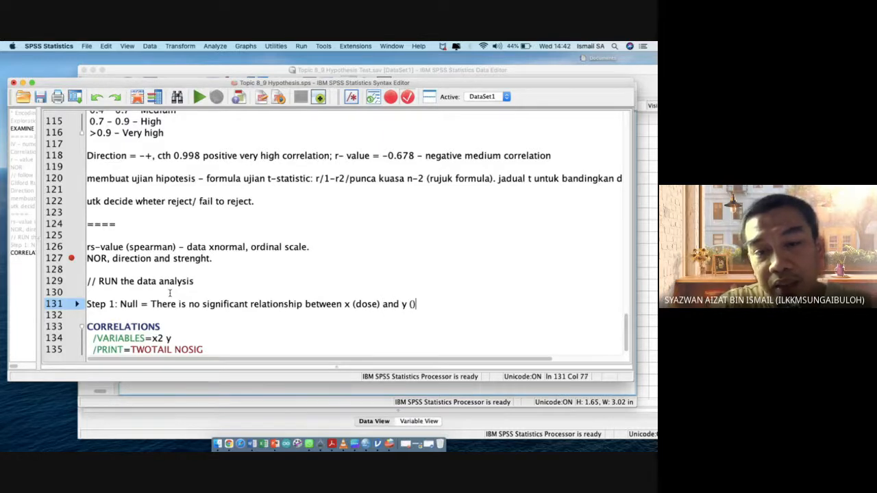
{"action": "key", "text": "Left"}
{"action": "type", "text": "TL"}
{"action": "key", "text": "Right"}
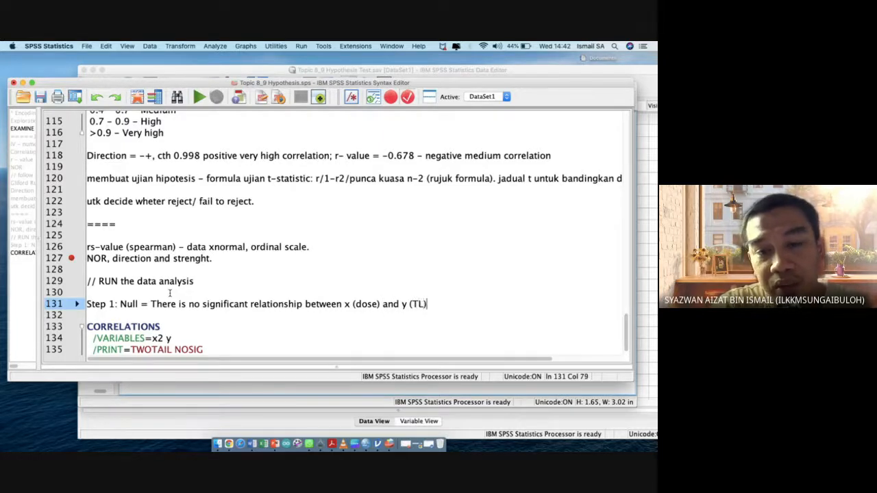
Below the null hypothesis, start a new line reading "Alternative = There is significant relationship".
{"action": "key", "text": "Return"}
{"action": "type", "text": "Al"}
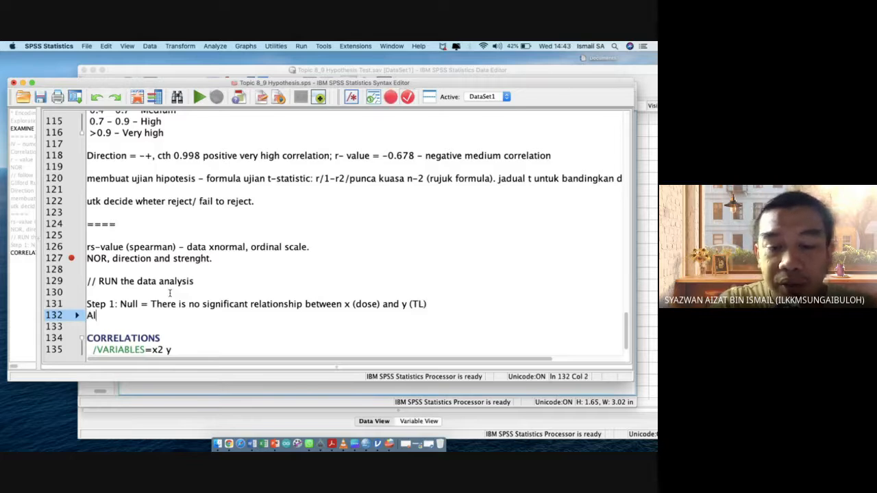
{"action": "type", "text": "ternative = "}
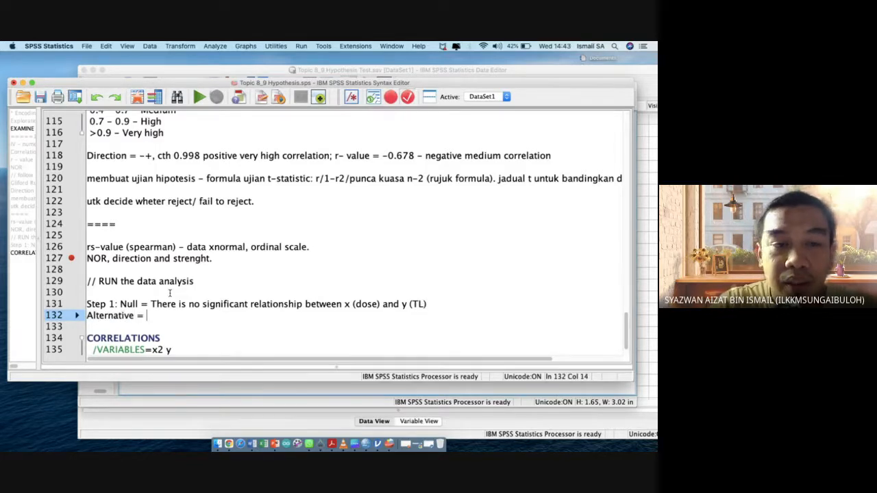
{"action": "type", "text": "There is si"}
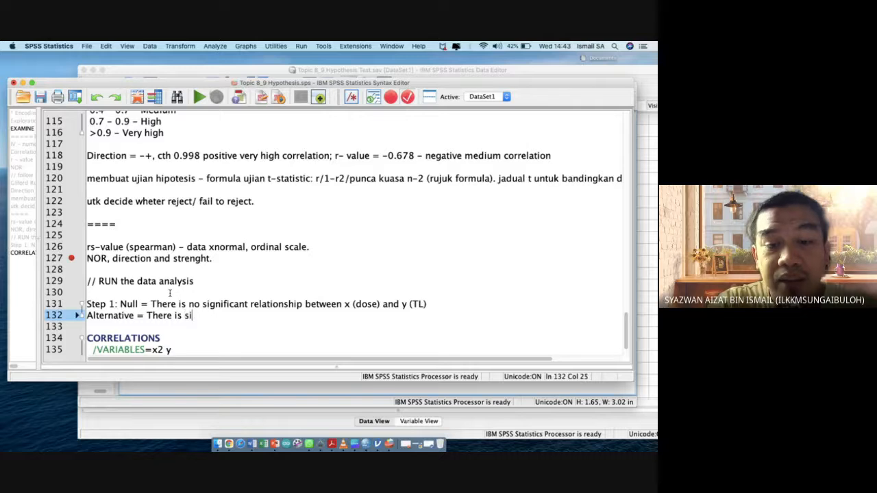
{"action": "type", "text": "gnificant relationshi "}
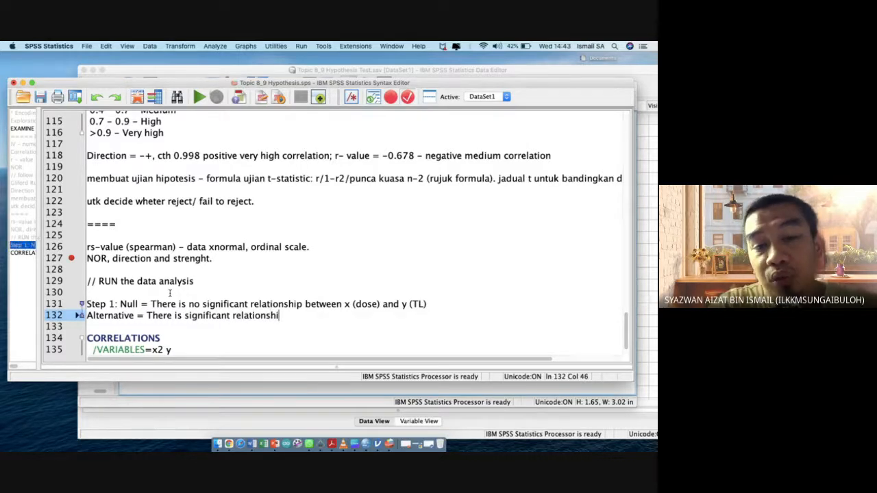
{"action": "type", "text": "p"}
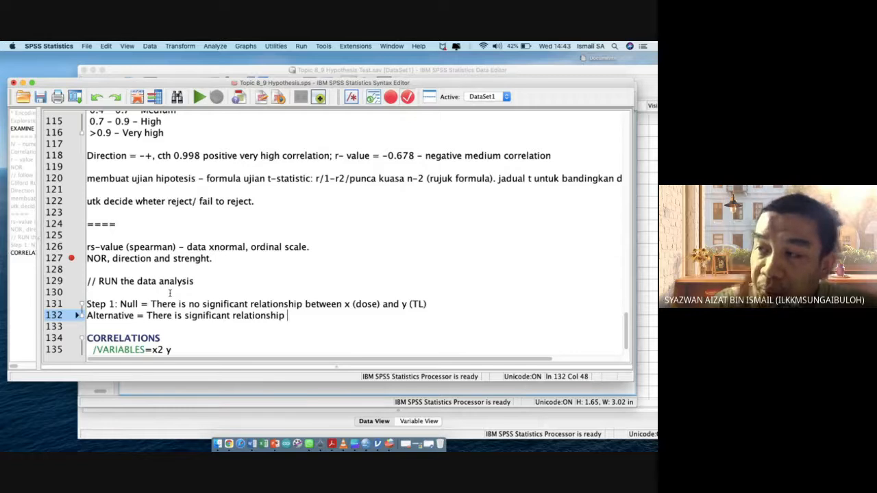
Above the Step 1 line, insert the note "one/ two tail menentukan dari aspek slope kemana", set off by blank lines.
{"action": "key", "text": "Up"}
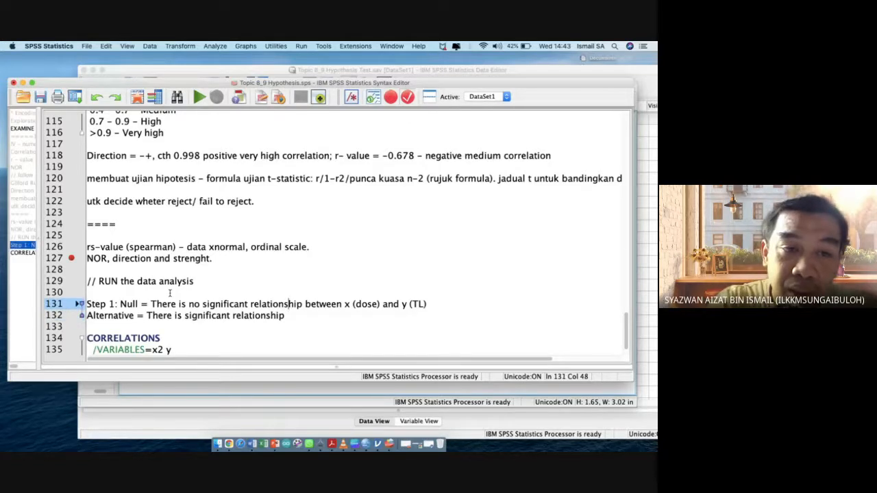
{"action": "key", "text": "Up"}
{"action": "key", "text": "Return"}
{"action": "key", "text": "Up"}
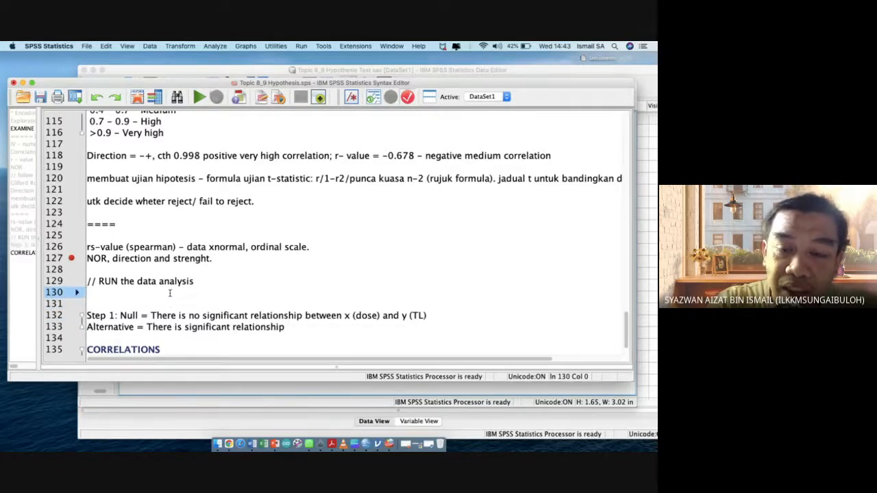
{"action": "key", "text": "Return"}
{"action": "type", "text": "one/ tw"}
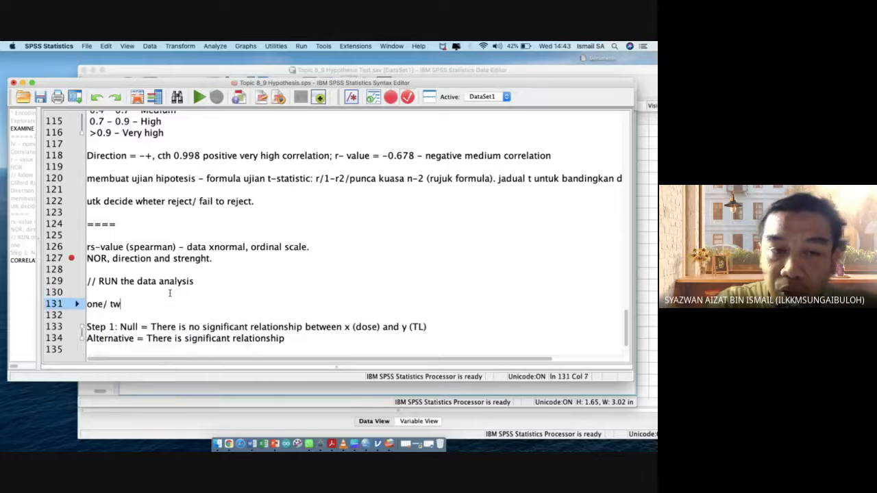
{"action": "type", "text": "o tail men"}
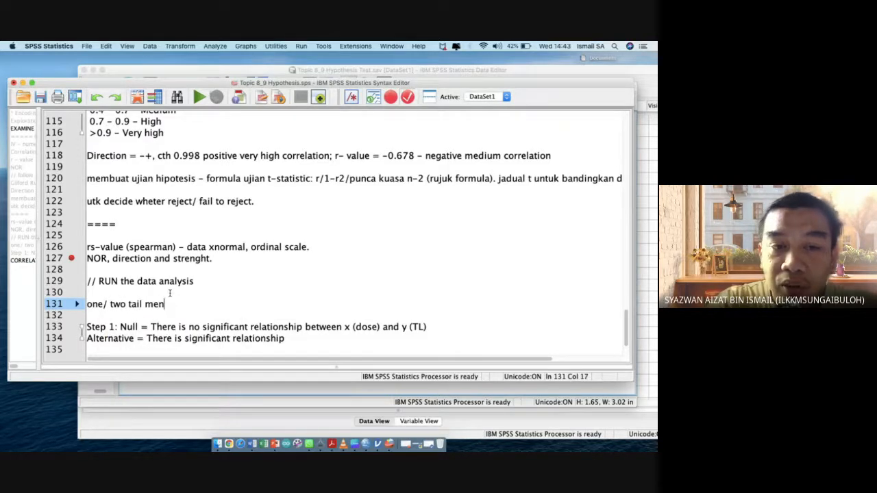
{"action": "type", "text": "entukan da"}
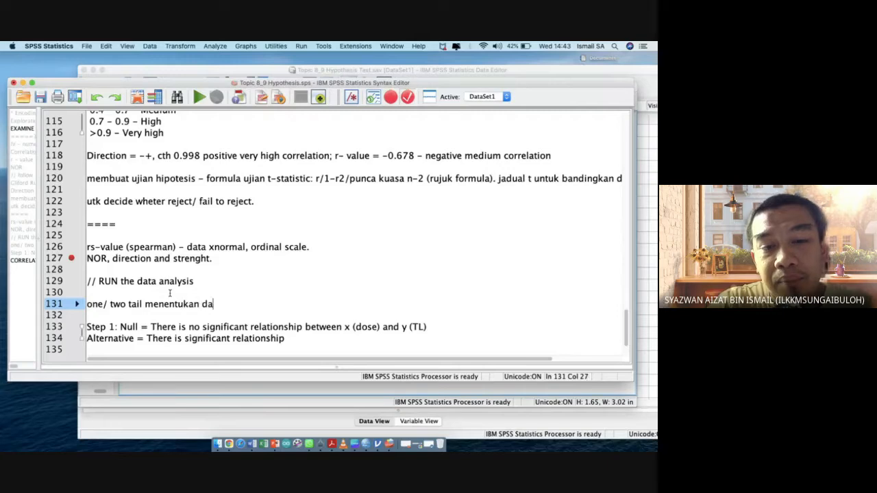
{"action": "type", "text": "ri aspek slope kemana"}
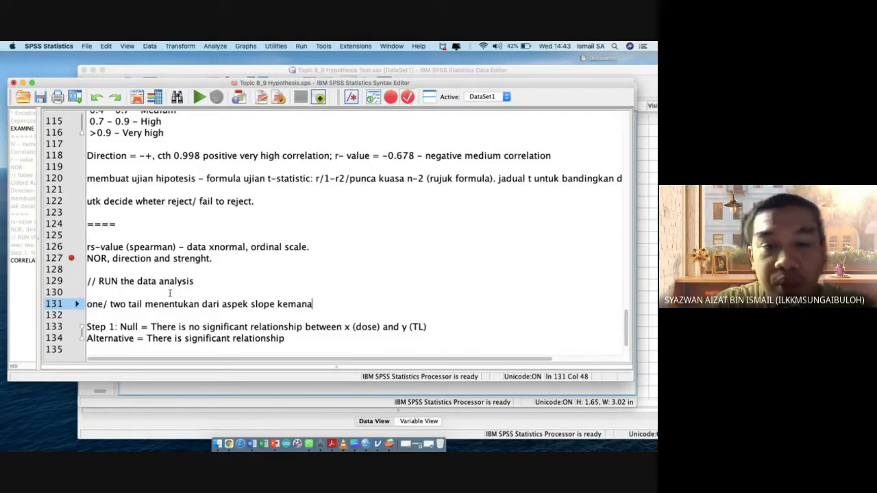
Complete the alternative hypothesis with "between x and y", and below a blank line add "Step 2:" followed by "Alpha = 0.05" on its own line.
{"action": "left_click", "coordinate": [304, 337]}
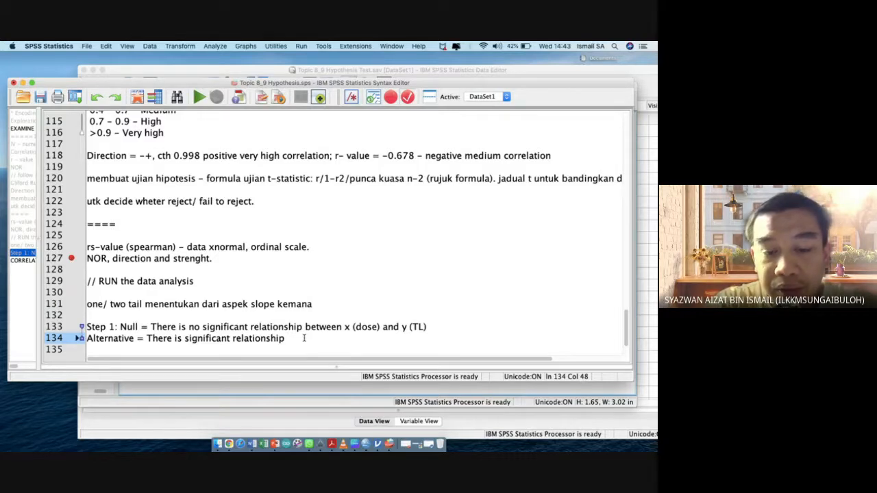
{"action": "type", "text": "between x and y"}
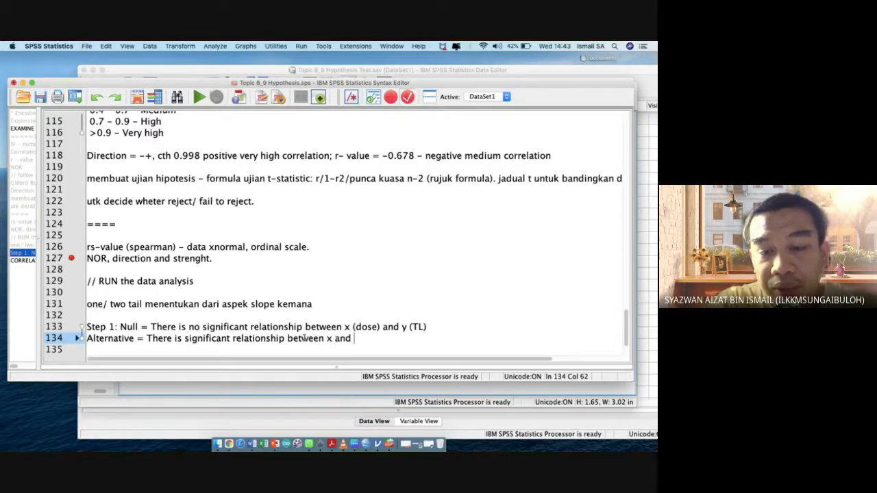
{"action": "key", "text": "Return"}
{"action": "key", "text": "Return"}
{"action": "type", "text": "Step 2:"}
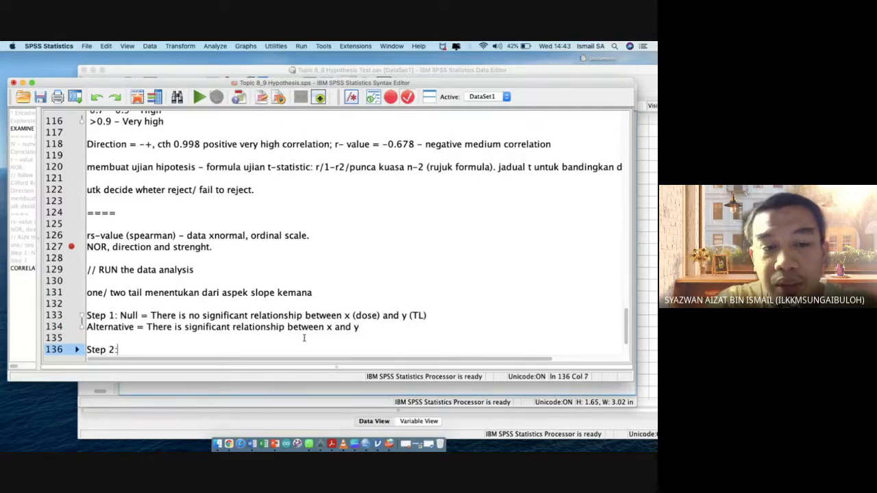
{"action": "key", "text": "Return"}
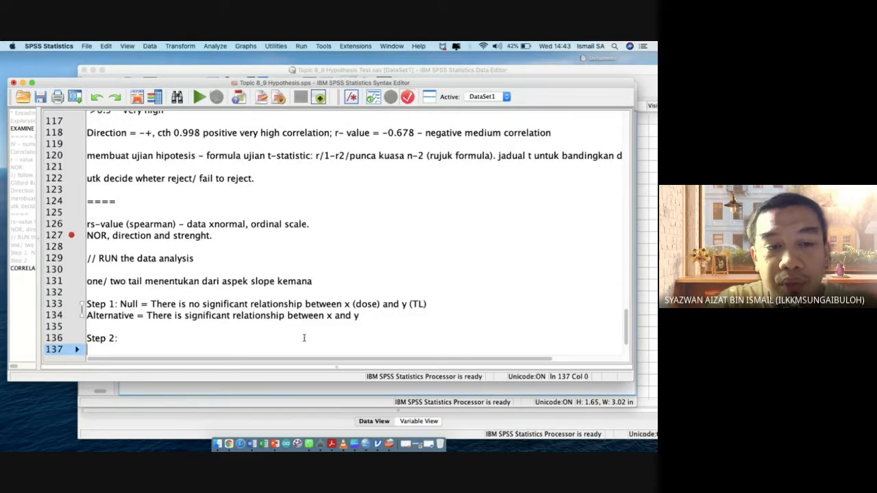
{"action": "type", "text": "Alpha = "}
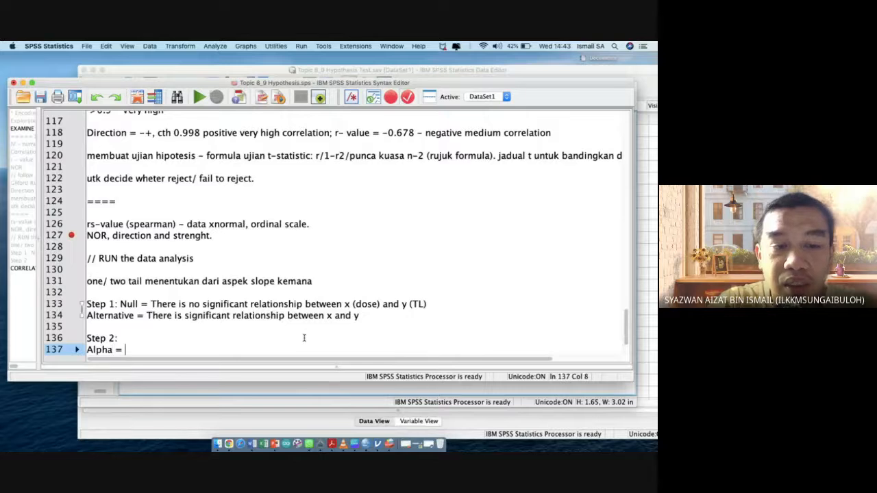
{"action": "type", "text": "0.05"}
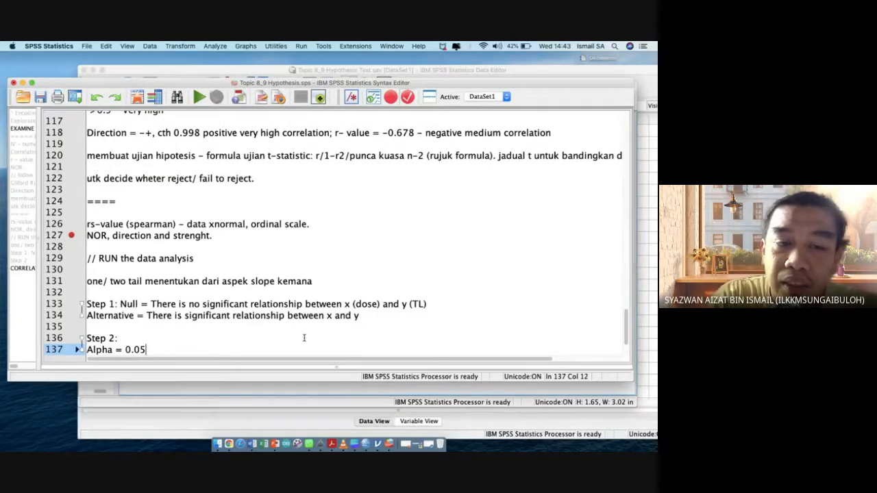
Add a "Step 3:" heading below the alpha line, leaving one blank line between it and the CORRELATIONS command.
{"action": "key", "text": "Return"}
{"action": "key", "text": "Return"}
{"action": "type", "text": "Ste"}
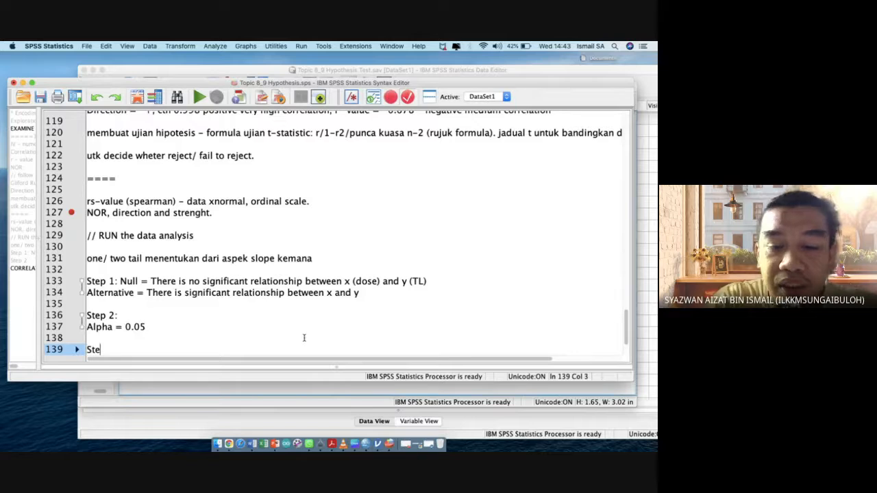
{"action": "type", "text": "p 3:"}
{"action": "key", "text": "Return"}
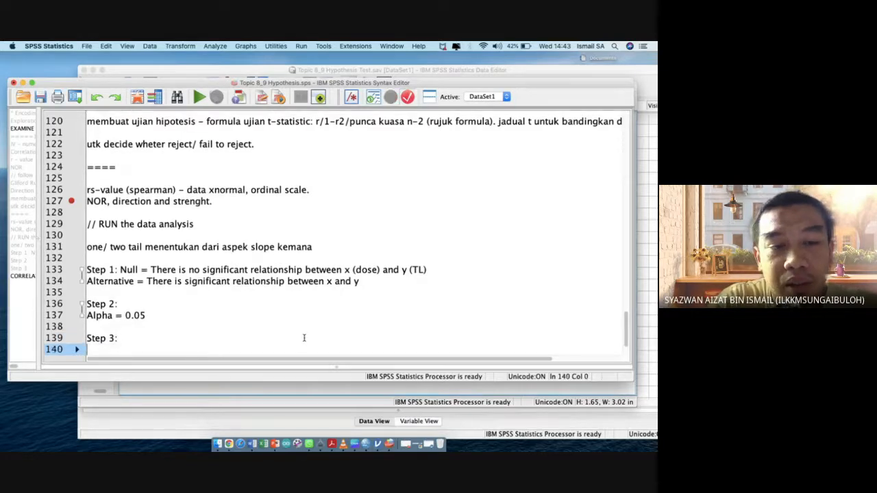
{"action": "key", "text": "Down"}
{"action": "key", "text": "BackSpace"}
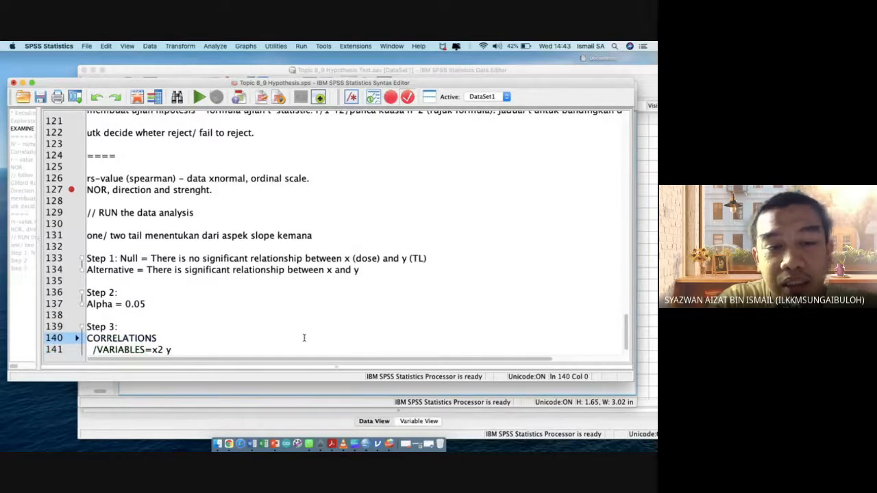
{"action": "key", "text": "Return"}
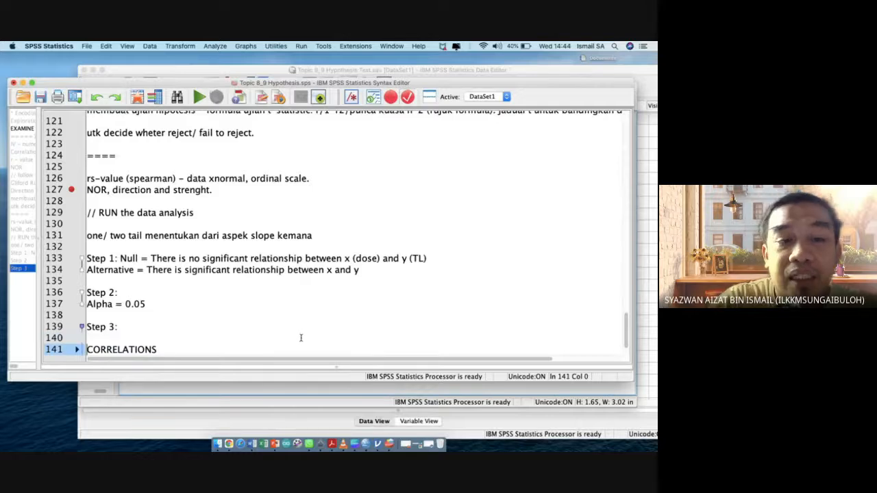
Add a "Step 4:" heading on line 146, one blank line below the CORRELATIONS command.
{"action": "scroll", "coordinate": [274, 322], "scroll_direction": "down", "scroll_amount": 1}
{"action": "scroll", "coordinate": [266, 317], "scroll_direction": "down", "scroll_amount": 3}
{"action": "left_click", "coordinate": [235, 340]}
{"action": "key", "text": "Return"}
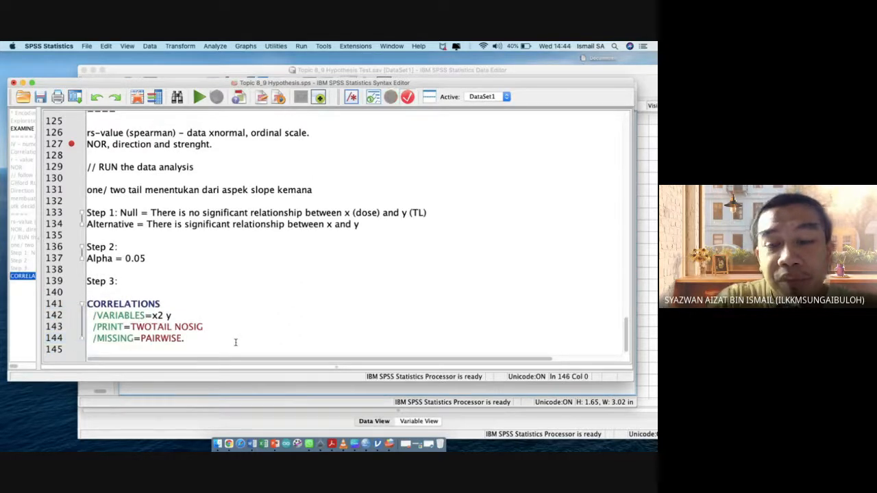
{"action": "key", "text": "Return"}
{"action": "type", "text": "Step 4"}
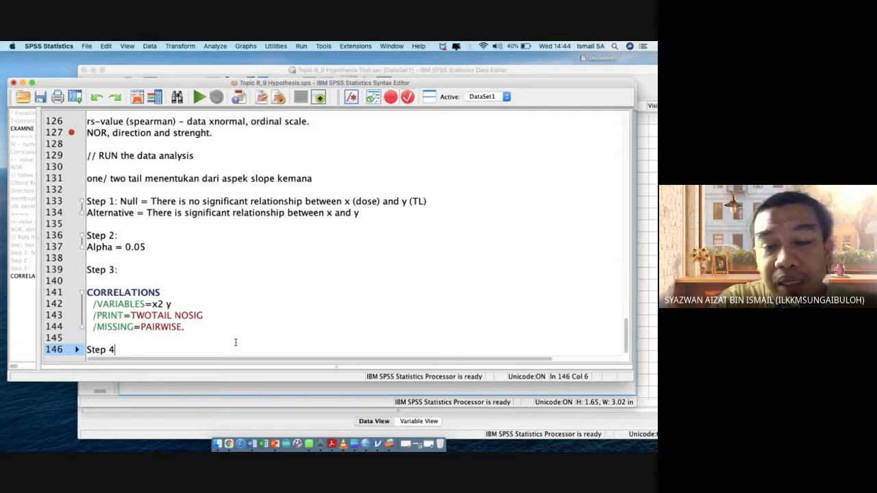
{"action": "type", "text": ":"}
{"action": "key", "text": "Return"}
{"action": "type", "text": "Deci"}
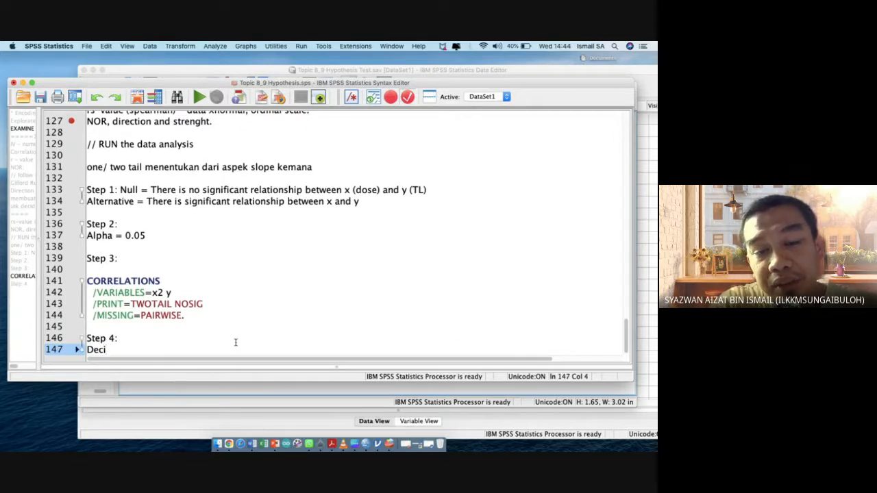
{"action": "key", "text": "BackSpace"}
{"action": "key", "text": "BackSpace"}
{"action": "key", "text": "BackSpace"}
{"action": "key", "text": "BackSpace"}
Extend the "Step 4:" heading on line 146 with the text "Decision based on p-value".
{"action": "left_click", "coordinate": [235, 342]}
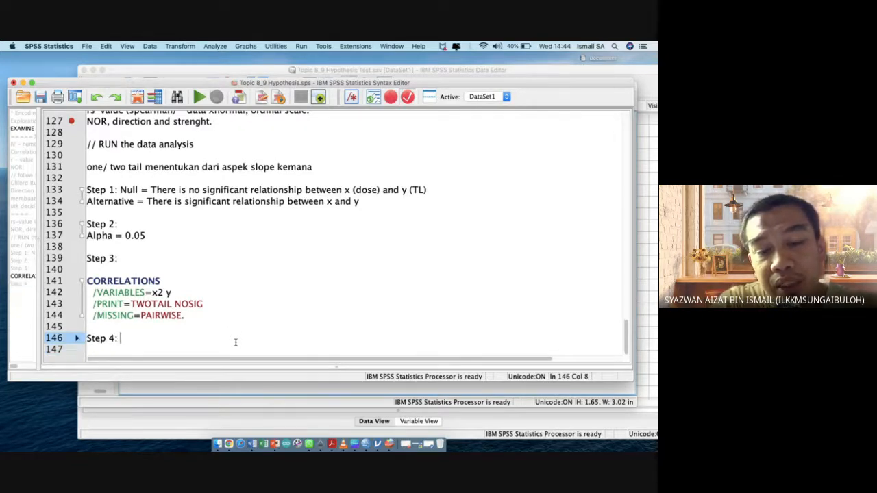
{"action": "type", "text": "Decision"}
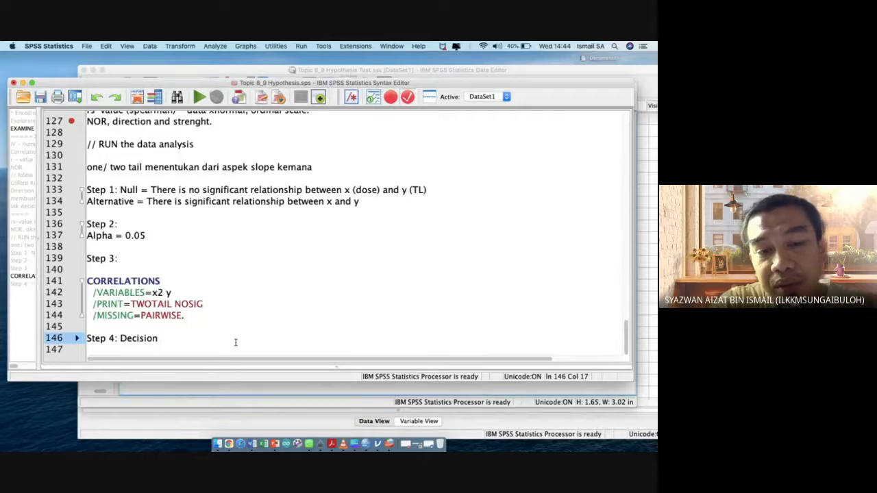
{"action": "type", "text": " based pn"}
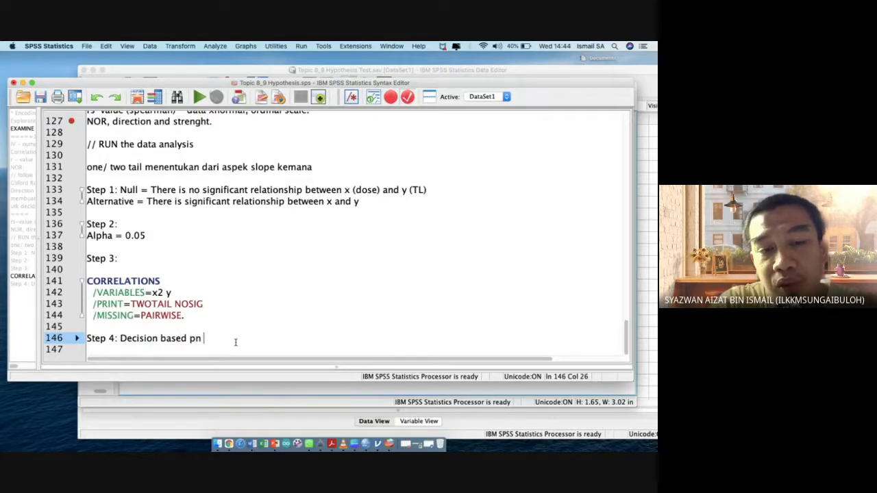
{"action": "key", "text": "BackSpace"}
{"action": "key", "text": "BackSpace"}
{"action": "key", "text": "BackSpace"}
{"action": "type", "text": "on p"}
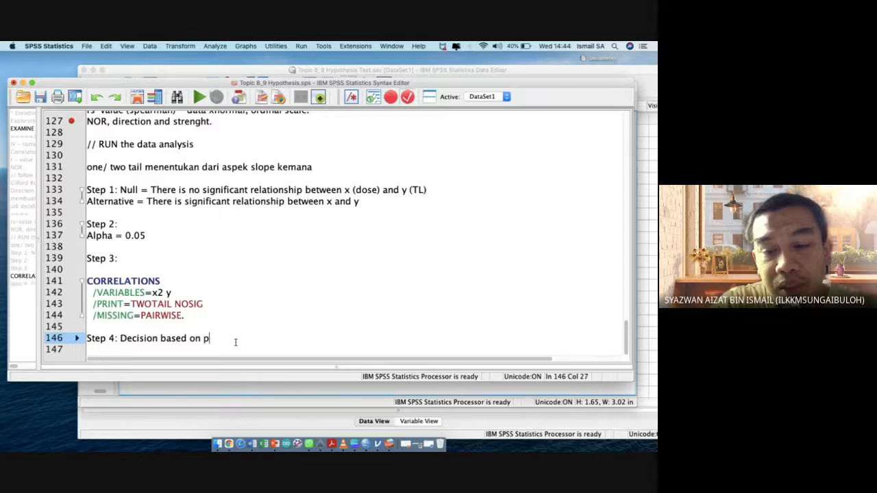
{"action": "type", "text": "-value"}
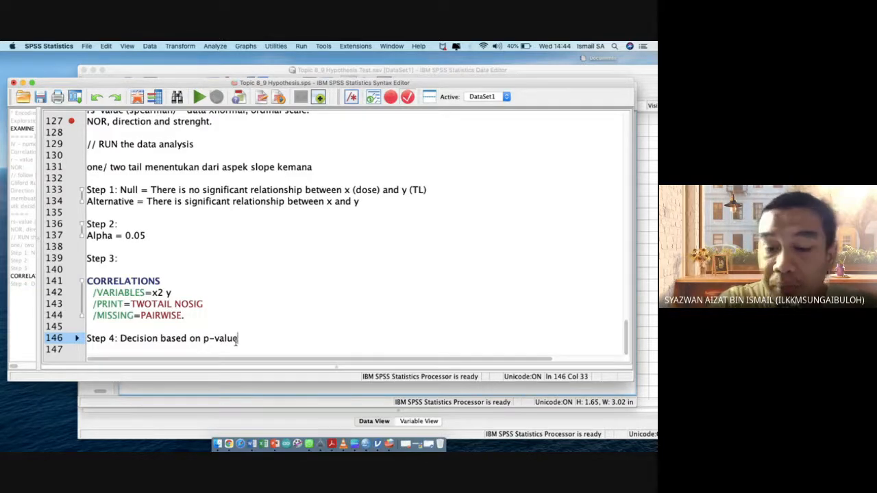
Complete the Step 4 line with ", report statistical value (r-value)" and add two empty lines below it.
{"action": "type", "text": ", report statit"}
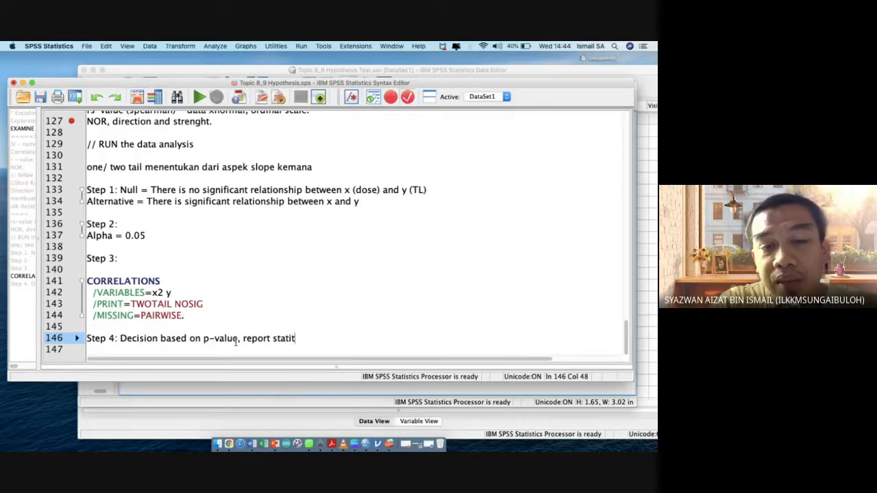
{"action": "key", "text": "BackSpace"}
{"action": "type", "text": "stical "}
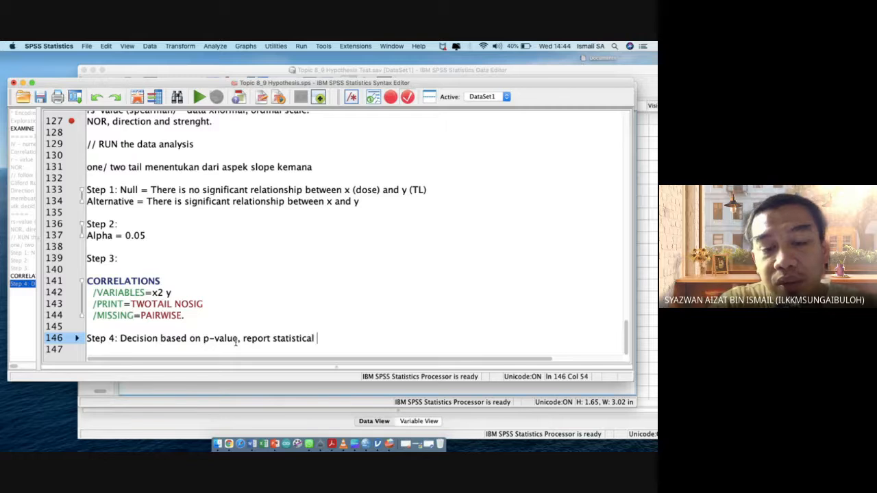
{"action": "type", "text": "value (r-va"}
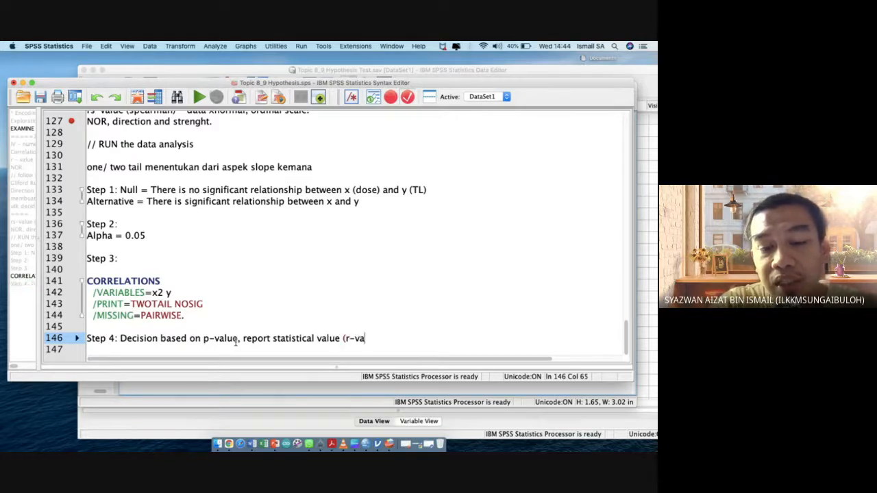
{"action": "type", "text": "lue)"}
{"action": "key", "text": "Return"}
{"action": "key", "text": "Return"}
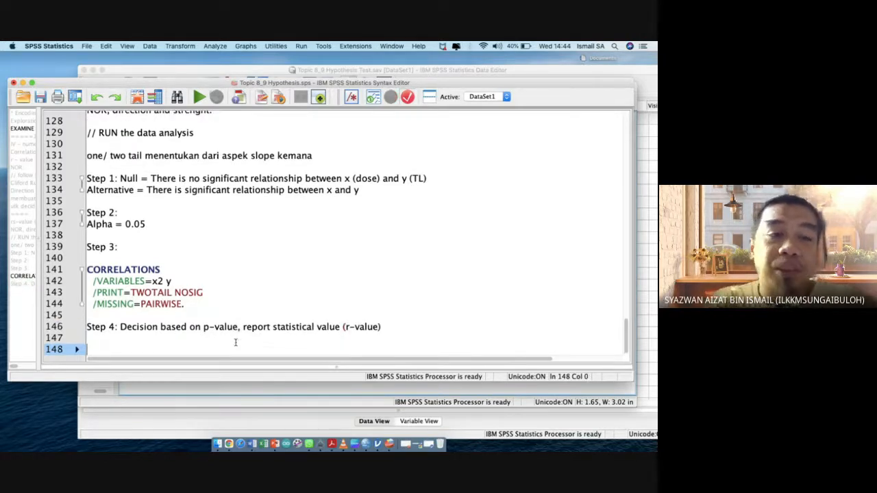
Record "r-value: 0.803" on line 147, directly below Step 4, taking the Pearson coefficient from the Correlations output table.
{"action": "key", "text": "Up"}
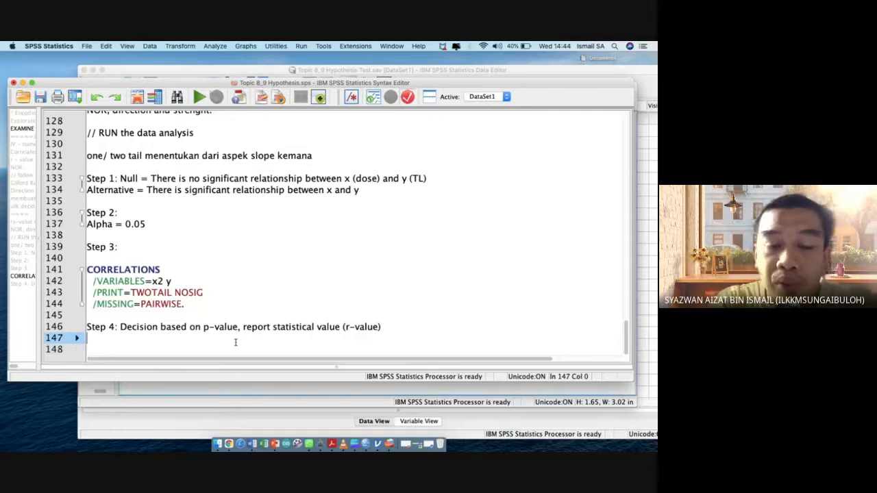
{"action": "type", "text": "r-value"}
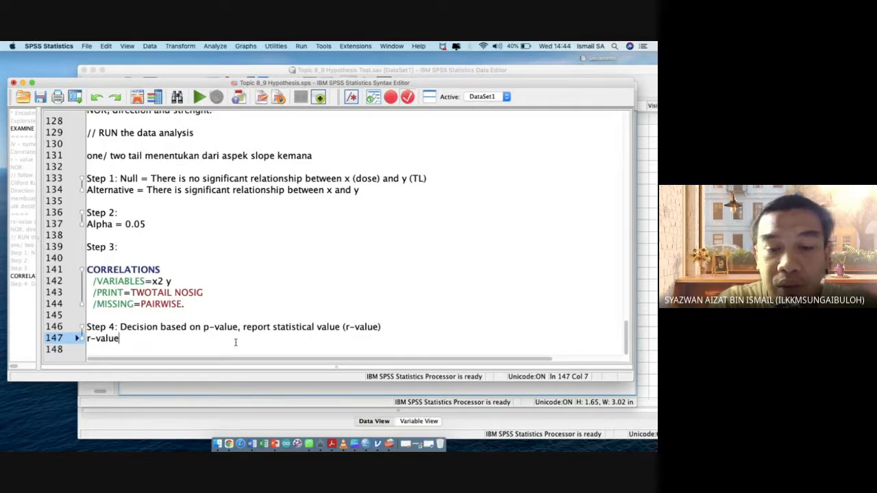
{"action": "type", "text": ":"}
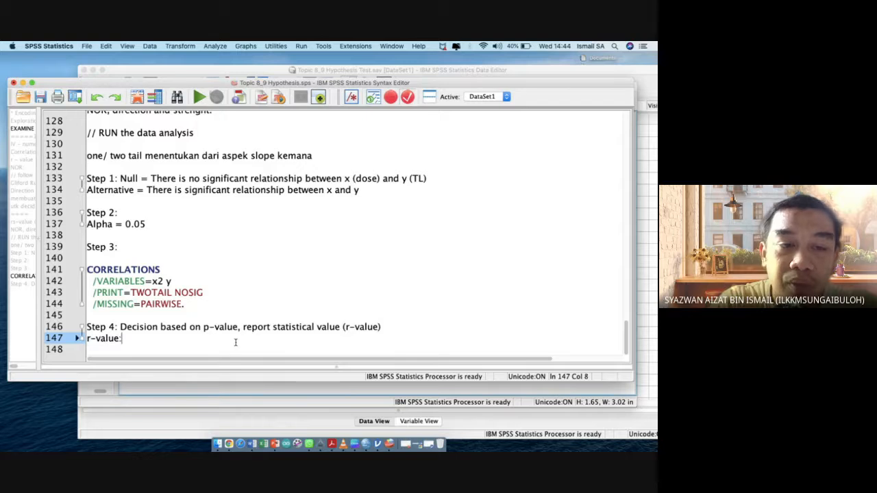
{"action": "left_click", "coordinate": [248, 388]}
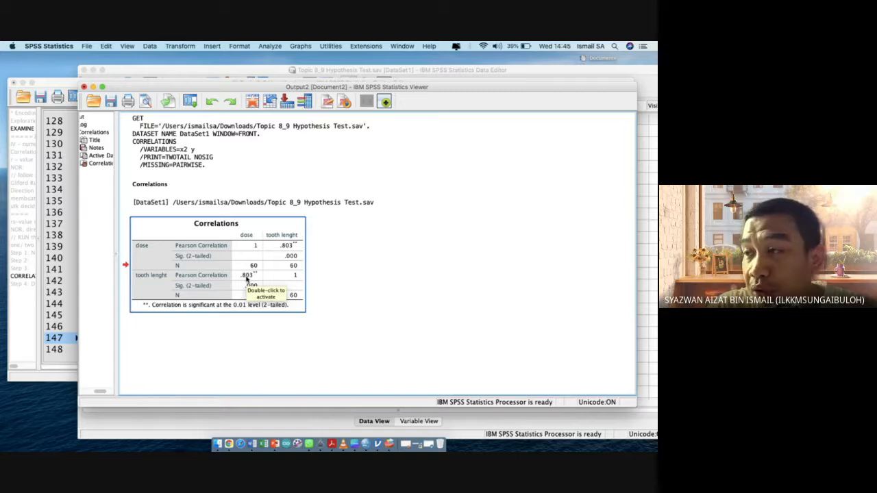
{"action": "key", "text": "ctrl+Up"}
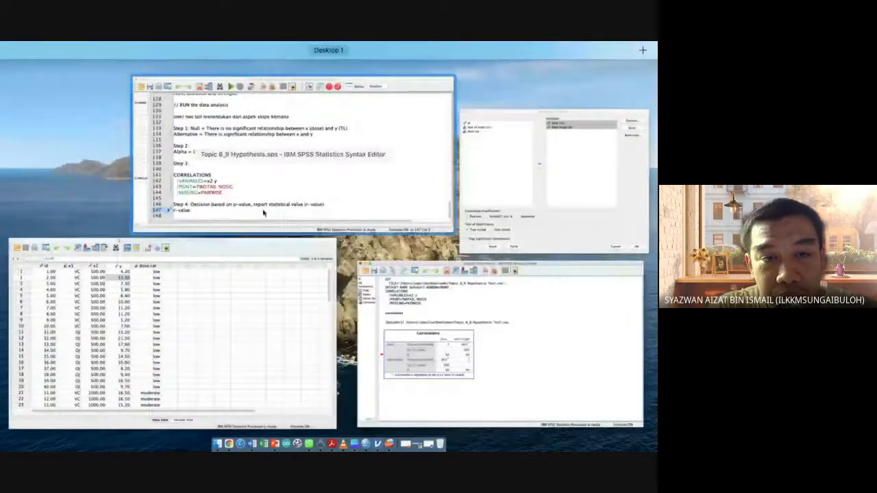
{"action": "left_click", "coordinate": [294, 156]}
{"action": "type", "text": "0"}
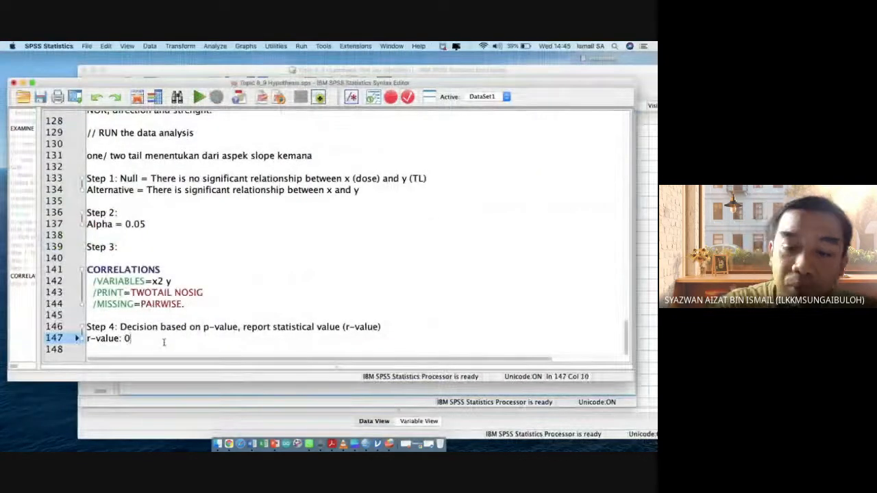
{"action": "type", "text": ".803"}
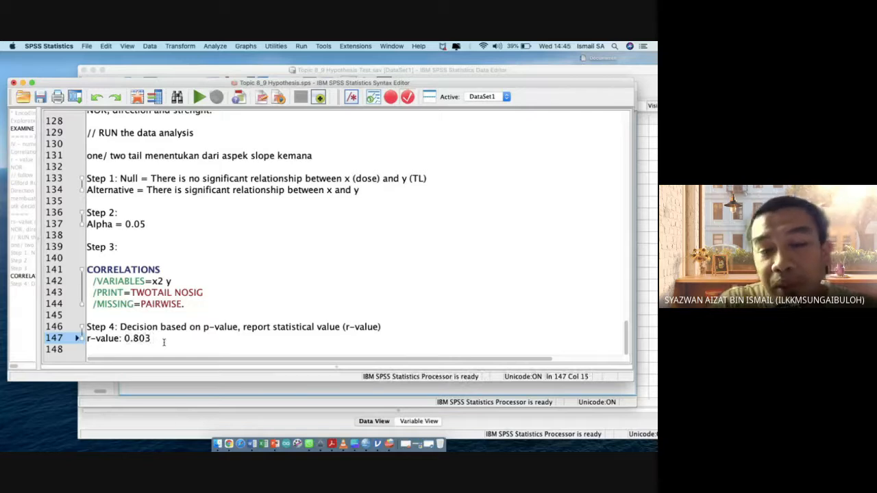
Append the interpretation "(NOR) - Positive high correlation" after 0.803 on the r-value line.
{"action": "type", "text": " ()NOR"}
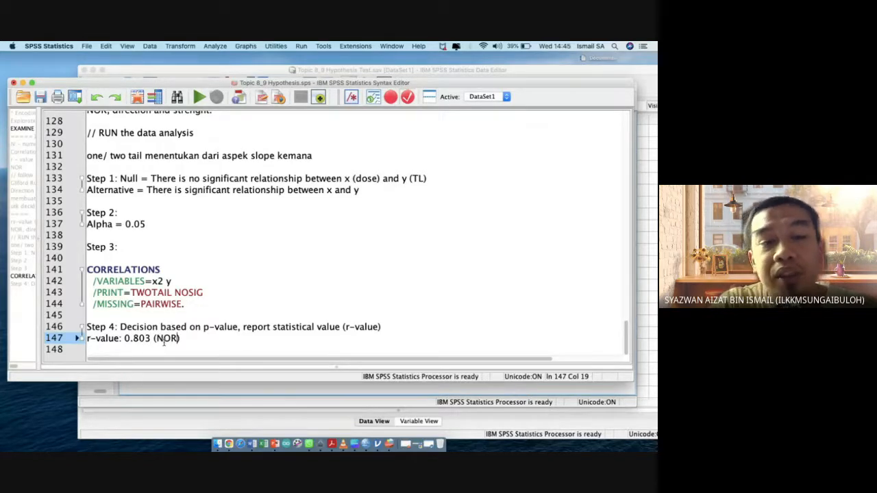
{"action": "key", "text": "Right"}
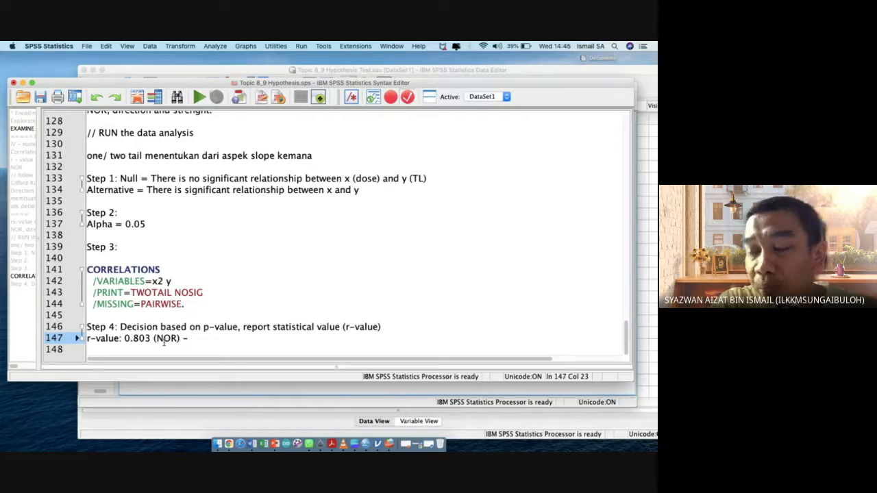
{"action": "type", "text": "- P"}
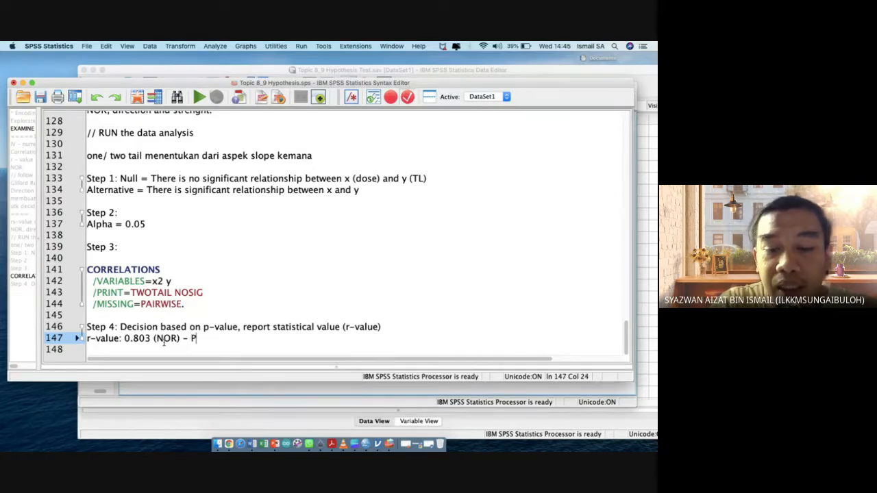
{"action": "type", "text": "ositive "}
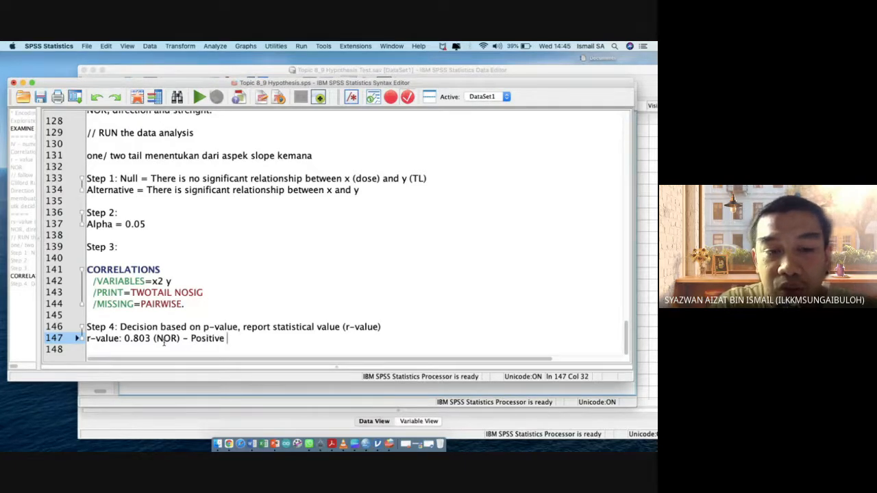
{"action": "type", "text": "high r"}
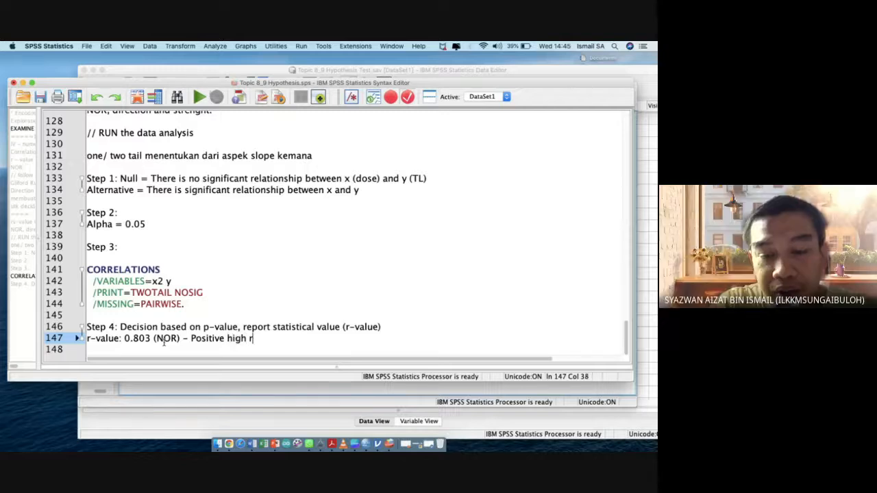
{"action": "key", "text": "BackSpace"}
{"action": "type", "text": "correlation"}
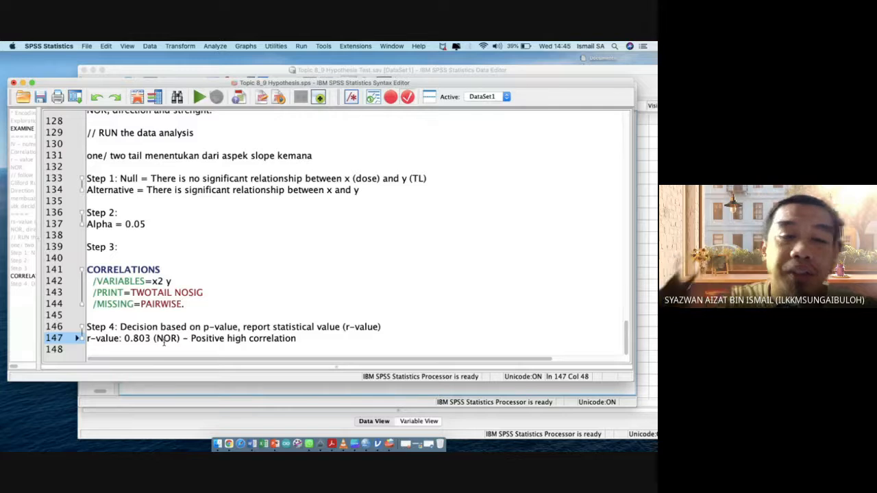
Add the line "p-value: (compare against our hypothetical alpha)," directly below the r-value line.
{"action": "key", "text": "Return"}
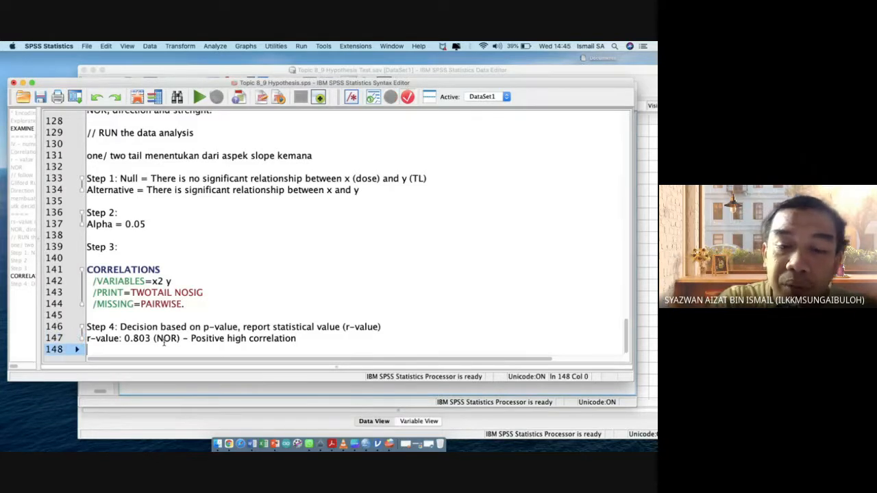
{"action": "type", "text": "p-value"}
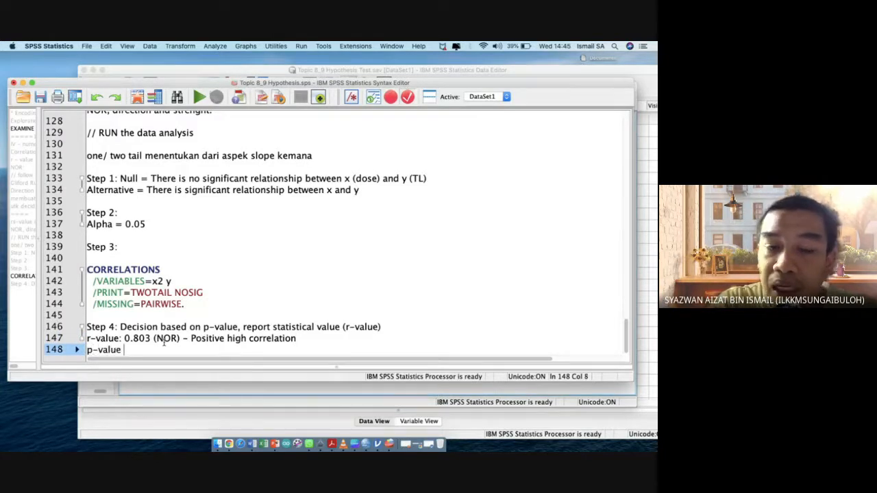
{"action": "type", "text": ": "}
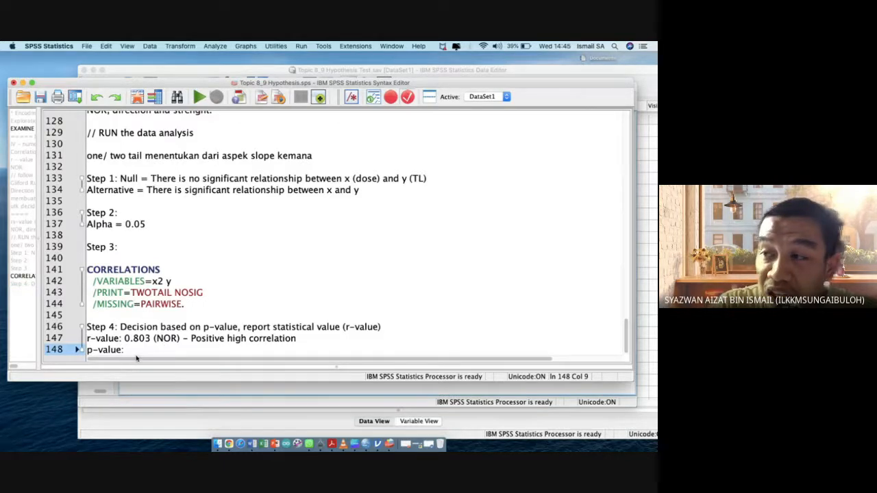
{"action": "type", "text": "(compare a"}
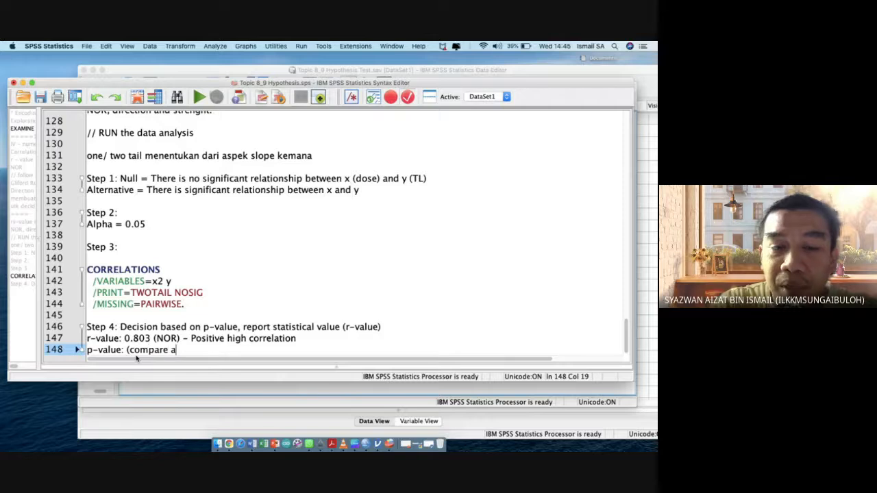
{"action": "type", "text": "gainst ou"}
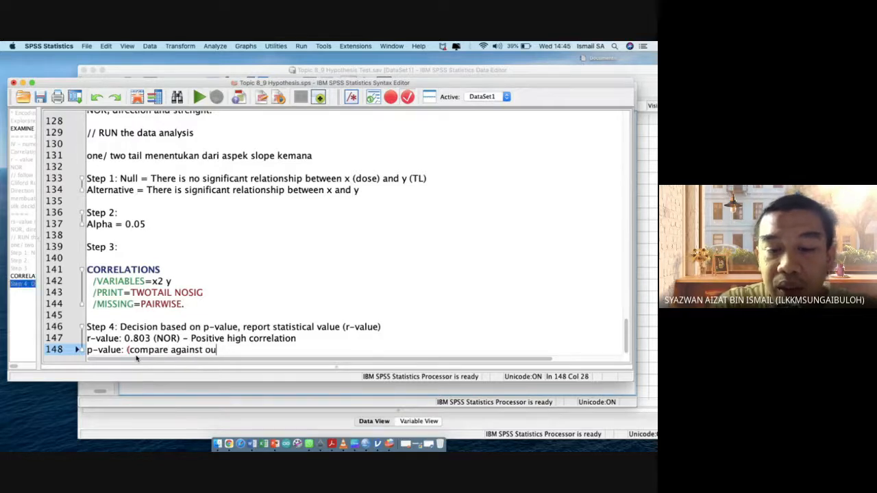
{"action": "type", "text": "r hypot"}
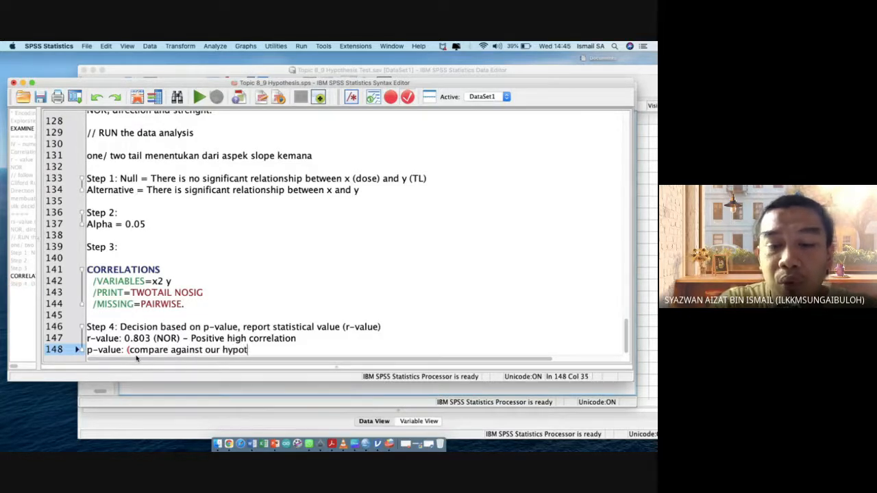
{"action": "type", "text": "hetical al"}
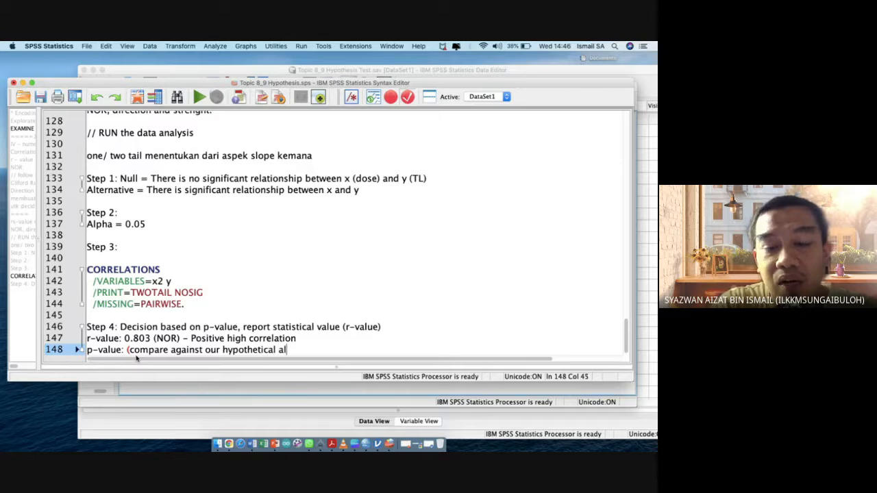
{"action": "type", "text": "pha)."}
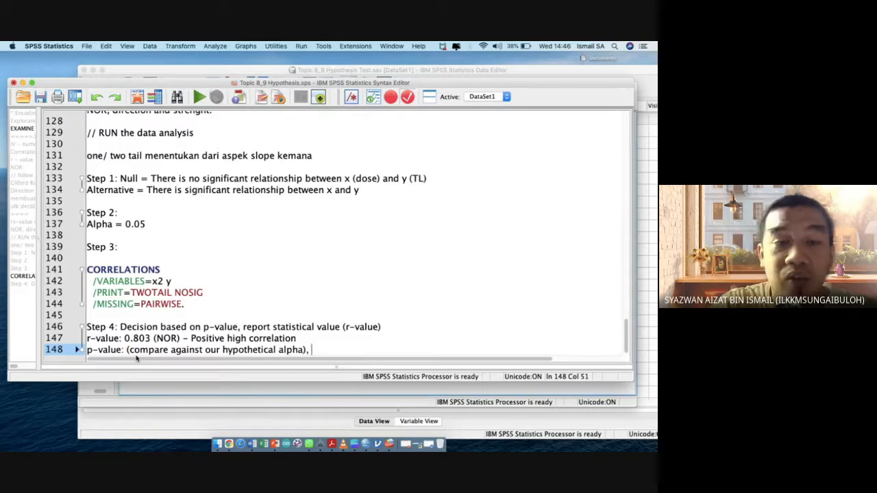
Activate the Correlations table in the output viewer and select the Sig. (2-tailed) cell for tooth length against dose.
{"action": "key", "text": "ctrl+Up"}
{"action": "left_click", "coordinate": [401, 359]}
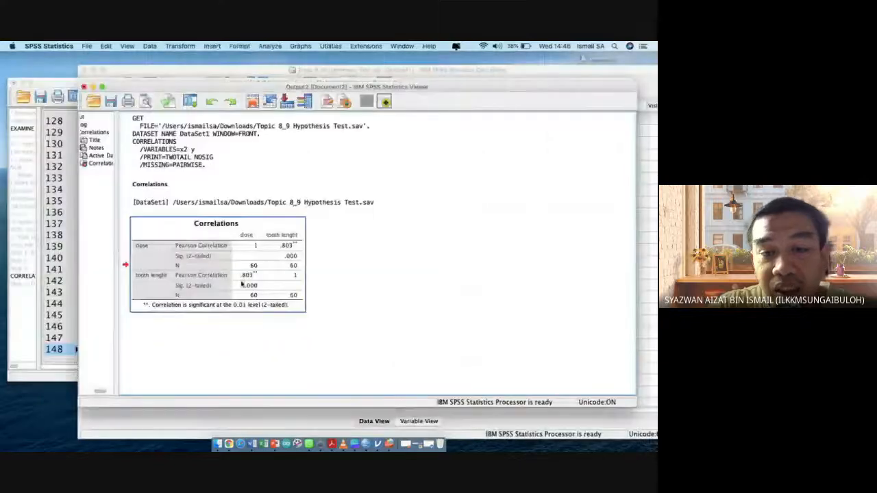
{"action": "left_click", "coordinate": [253, 287]}
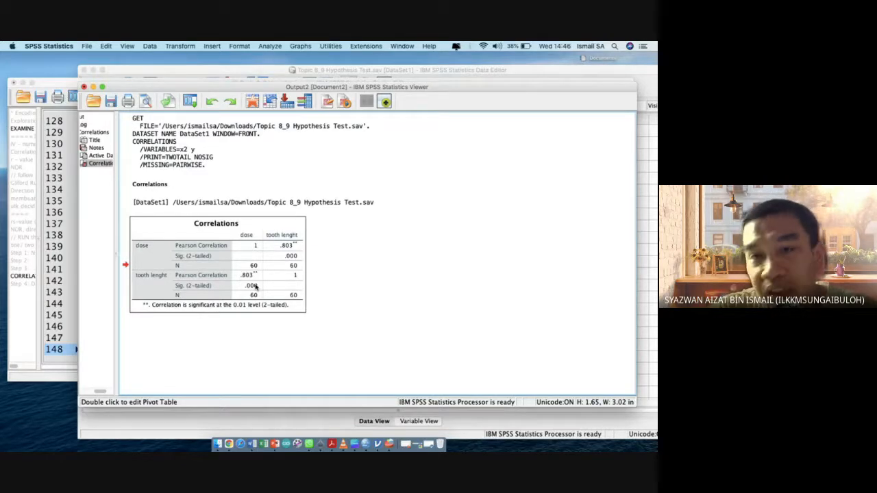
{"action": "left_click", "coordinate": [255, 294]}
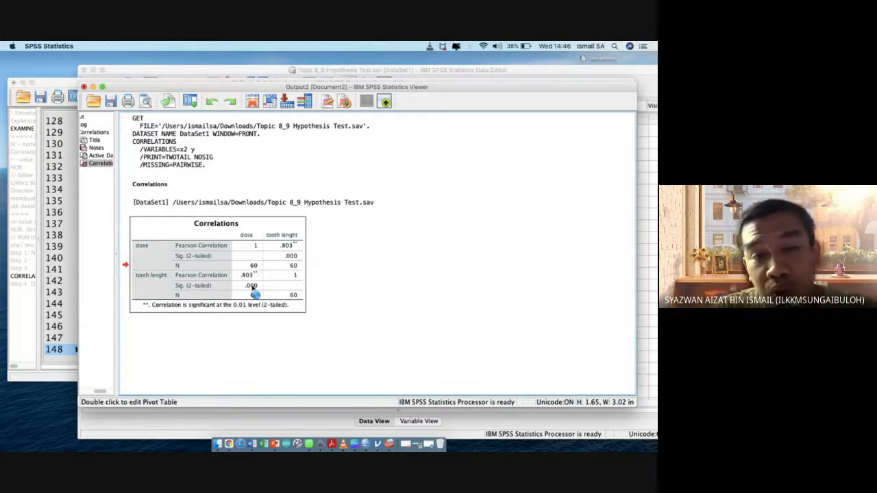
{"action": "left_click", "coordinate": [251, 286]}
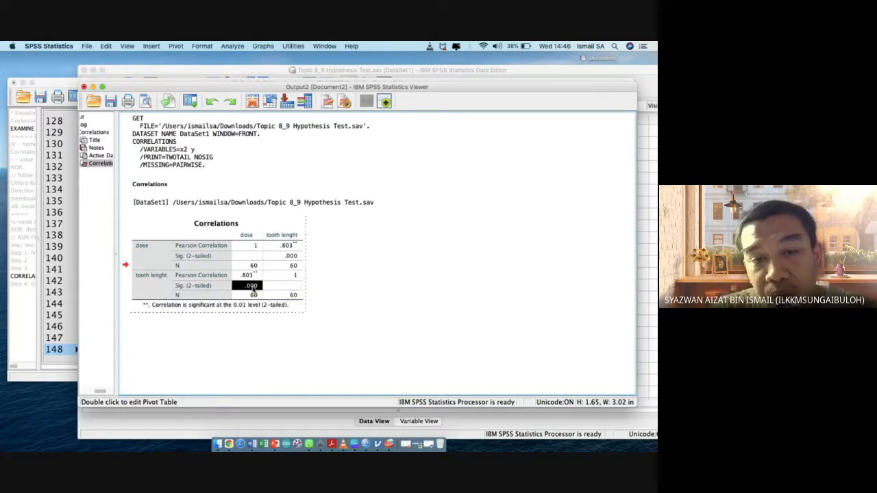
Check the Sig. (2-tailed) cell and significance footnote in the Correlations table, and append "p<0.001 jgn tulis .000" to the p-value line in the syntax.
{"action": "mouse_move", "coordinate": [253, 290]}
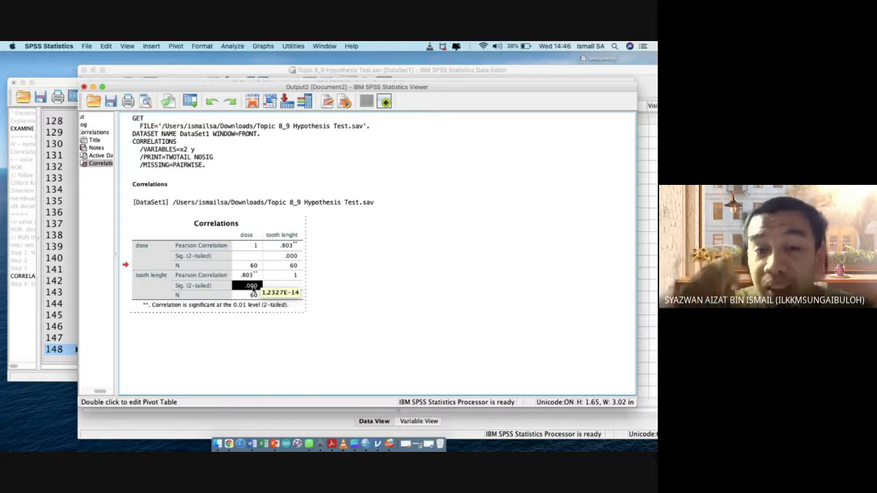
{"action": "left_click", "coordinate": [255, 305]}
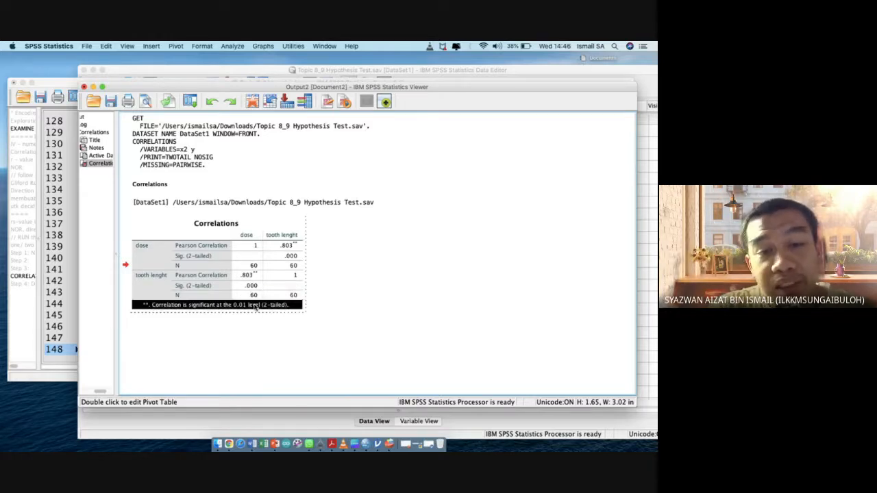
{"action": "left_click", "coordinate": [256, 286]}
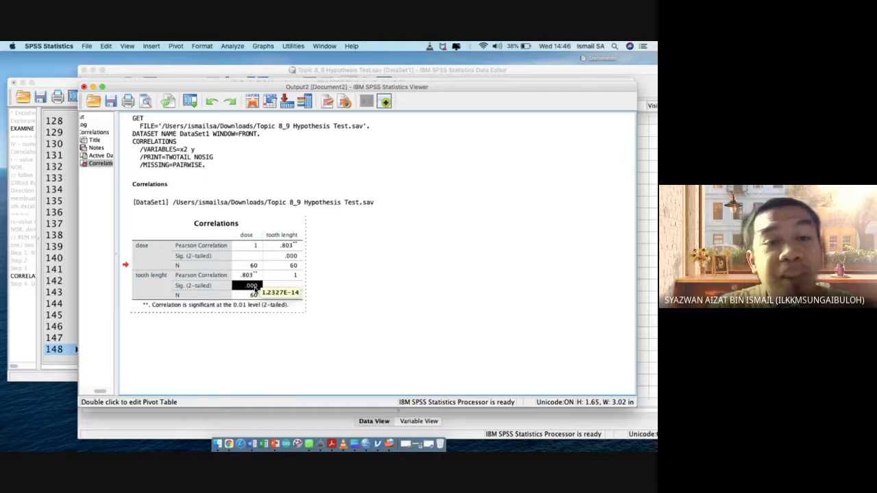
{"action": "mouse_move", "coordinate": [257, 289]}
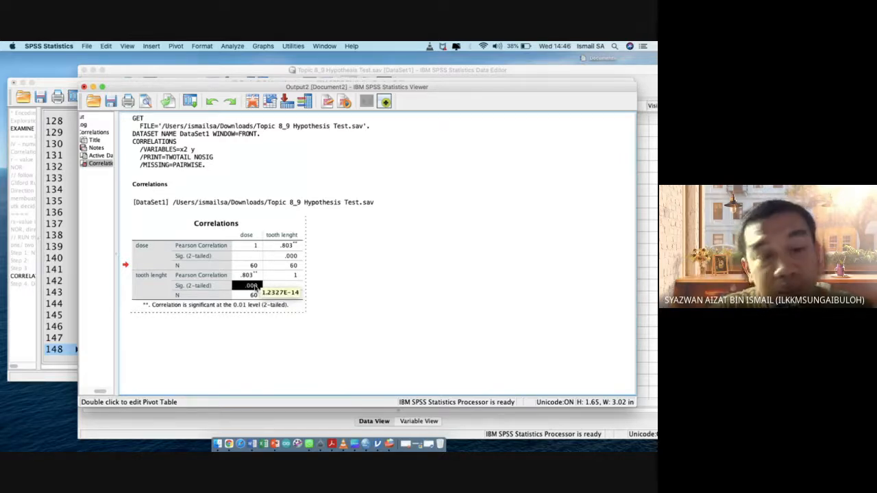
{"action": "left_click", "coordinate": [75, 257]}
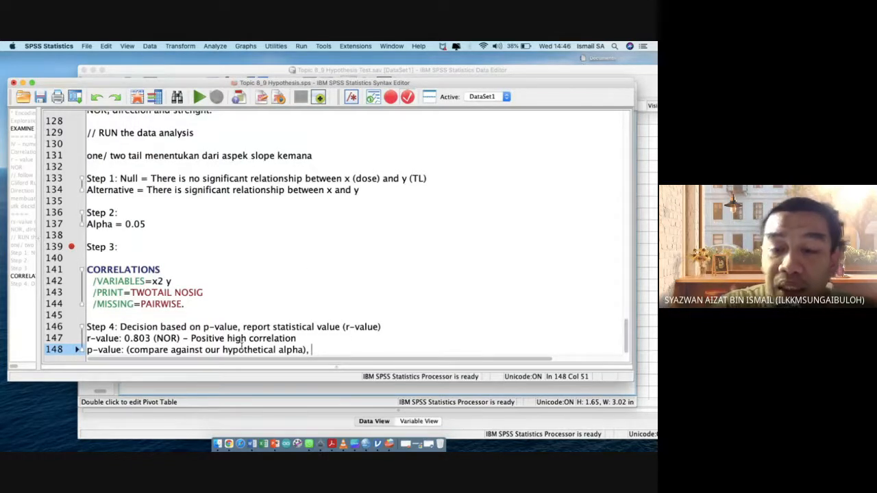
{"action": "type", "text": "p<0.001"}
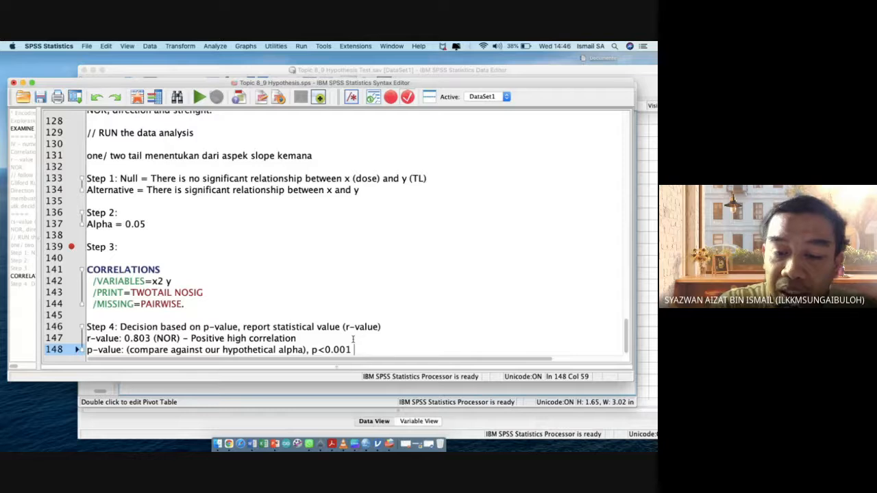
{"action": "type", "text": "jgn tulis"}
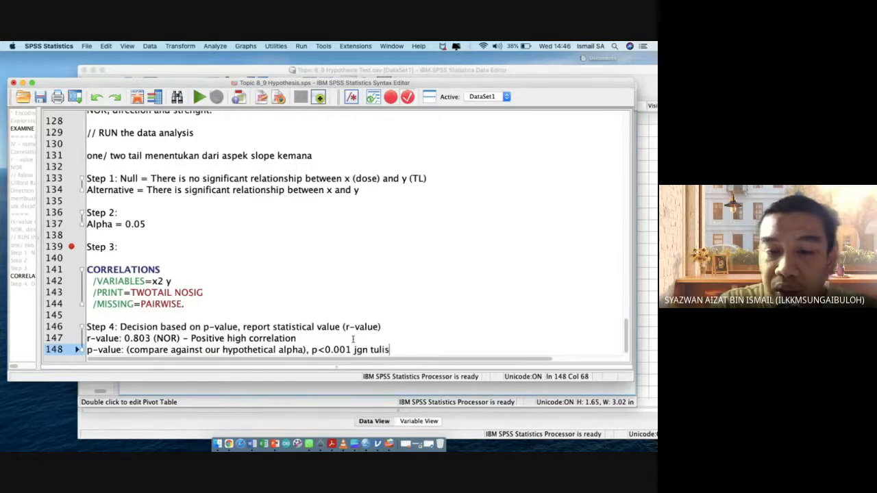
{"action": "type", "text": " .000"}
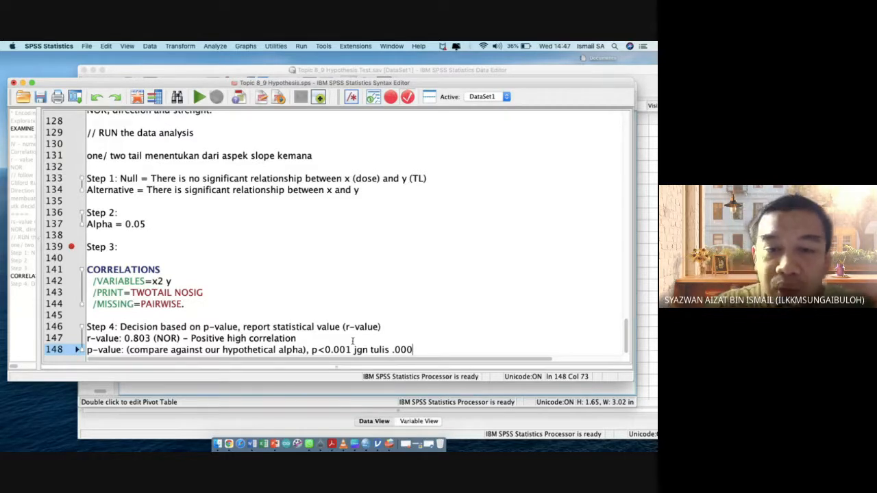
Enclose p<0.001 on the p-value line in double quotation marks and add two empty lines below that line.
{"action": "left_click_drag", "start_coordinate": [353, 350], "coordinate": [312, 350]}
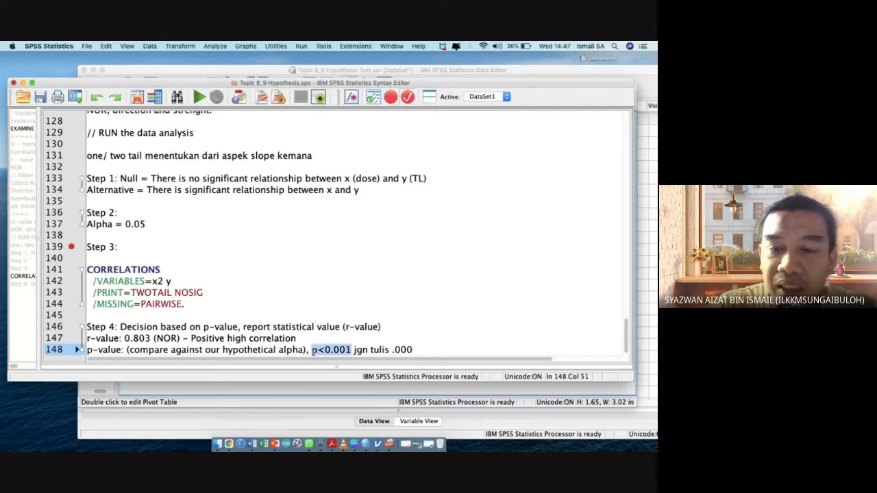
{"action": "left_click", "coordinate": [315, 350]}
{"action": "type", "text": "\""}
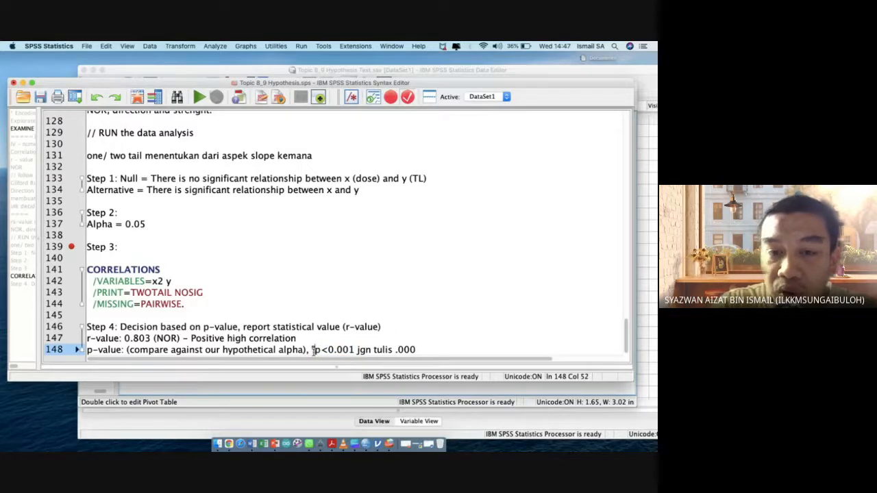
{"action": "left_click", "coordinate": [351, 350]}
{"action": "type", "text": "\""}
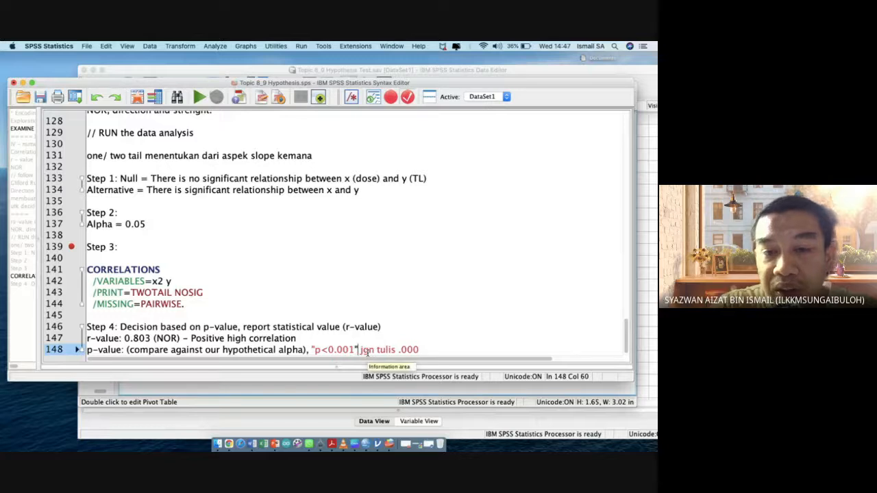
{"action": "left_click", "coordinate": [421, 350]}
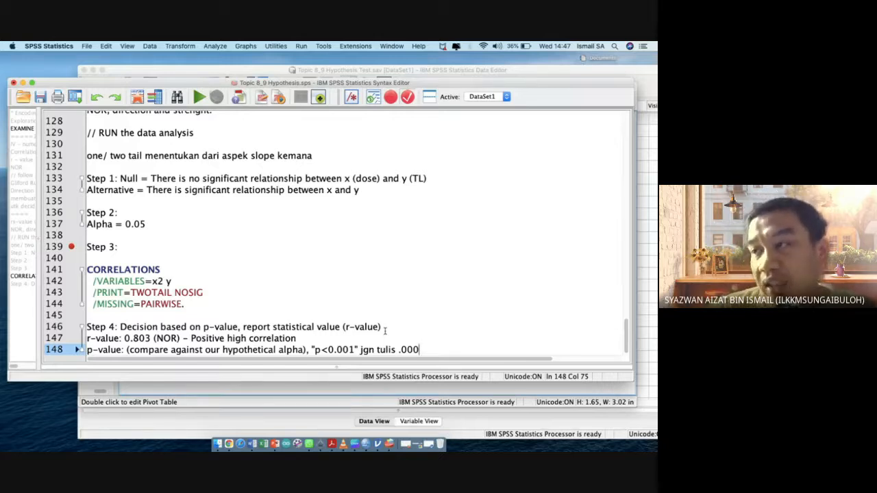
{"action": "key", "text": "Return"}
{"action": "key", "text": "Return"}
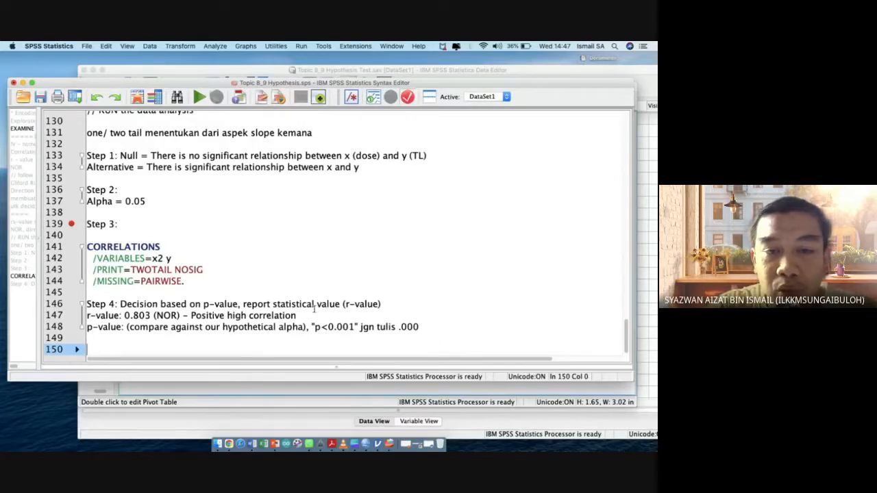
Append "p-value:" after "(r-value)" at the end of the Step 4 line.
{"action": "left_click", "coordinate": [394, 300]}
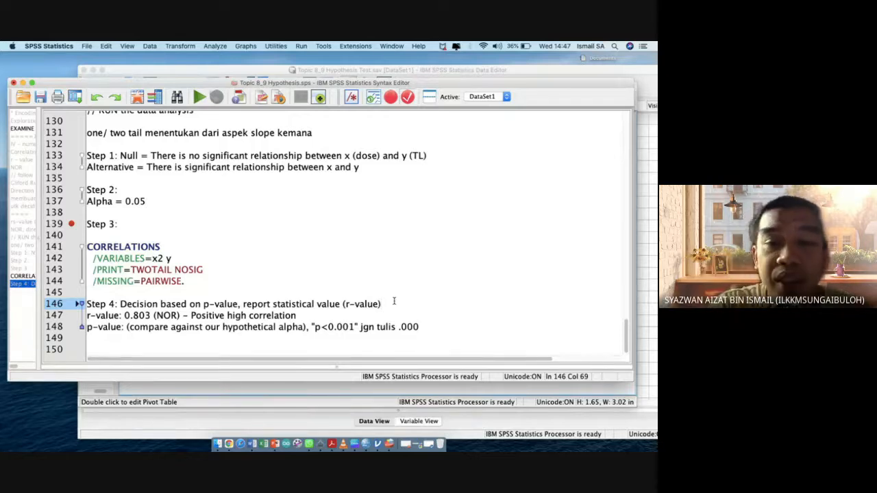
{"action": "type", "text": "p-value"}
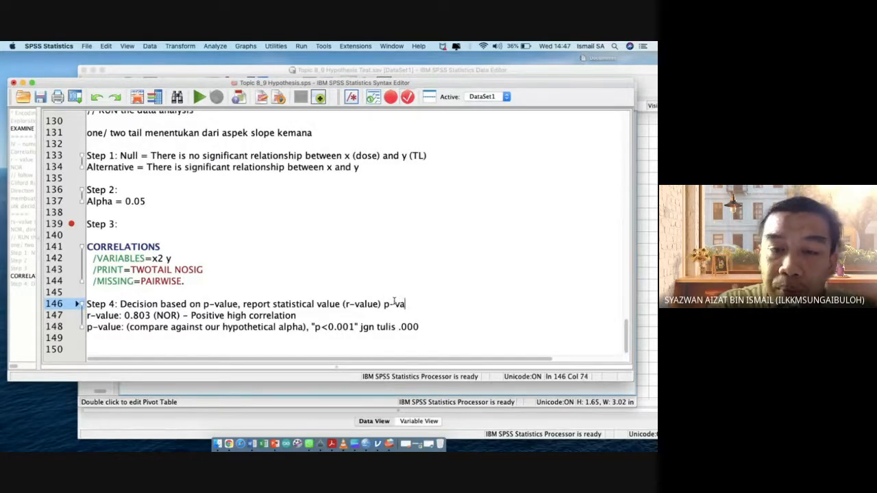
{"action": "type", "text": ":"}
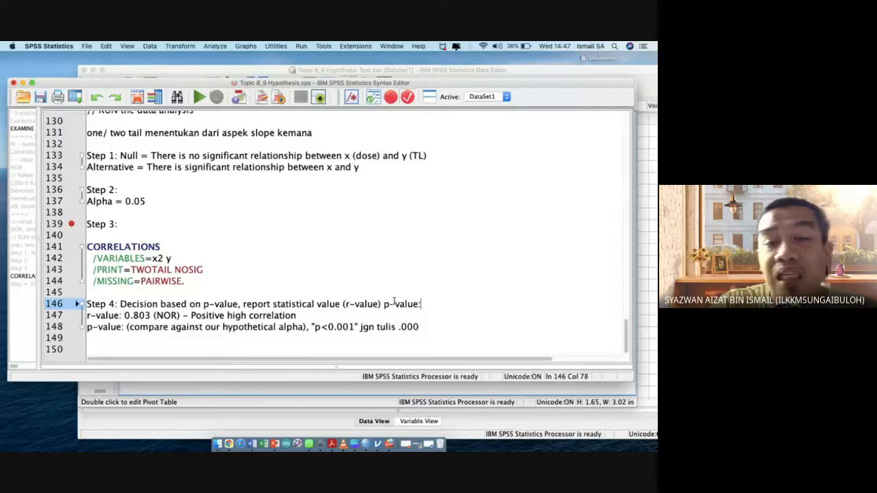
Write "Decision = reject? or fail to reject? =" on line 149, directly below the p-value line.
{"action": "left_click", "coordinate": [318, 342]}
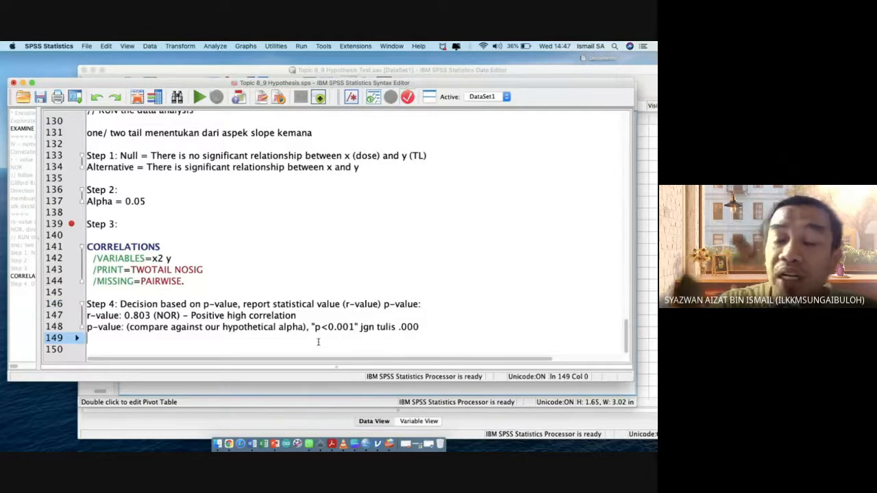
{"action": "type", "text": "Decisio"}
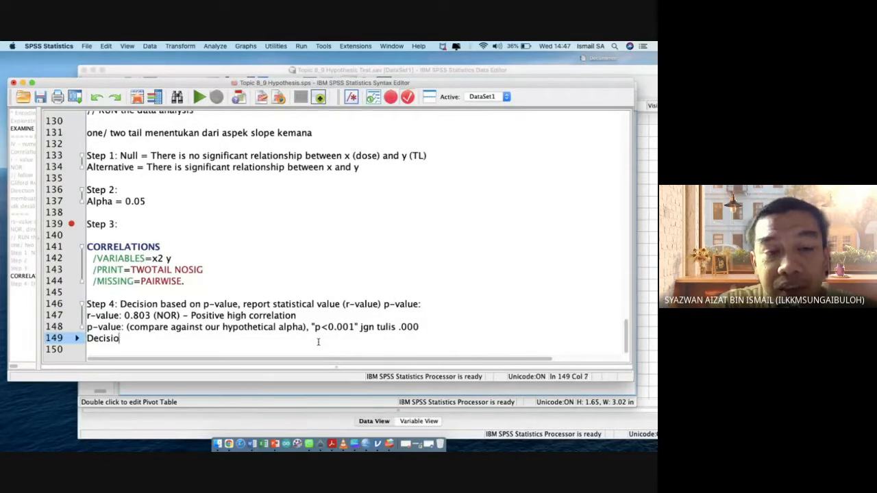
{"action": "type", "text": "n = r"}
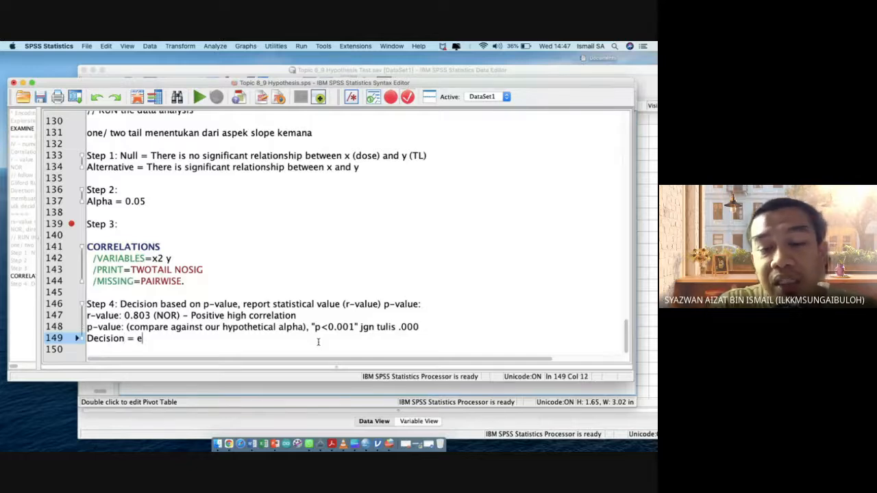
{"action": "type", "text": "eject?"}
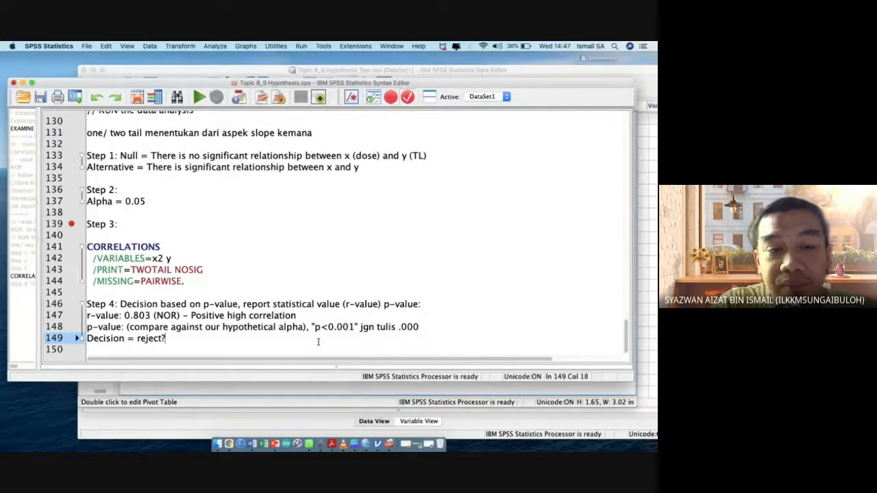
{"action": "type", "text": " or fail to "}
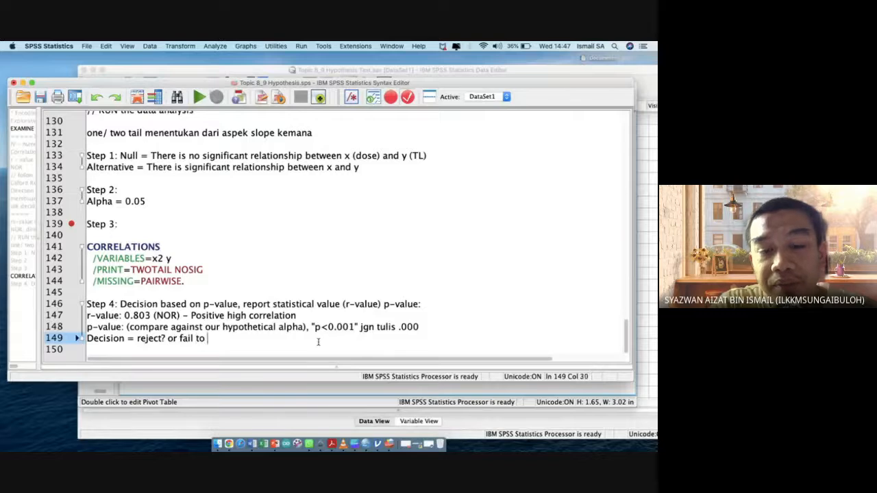
{"action": "type", "text": "reject? = "}
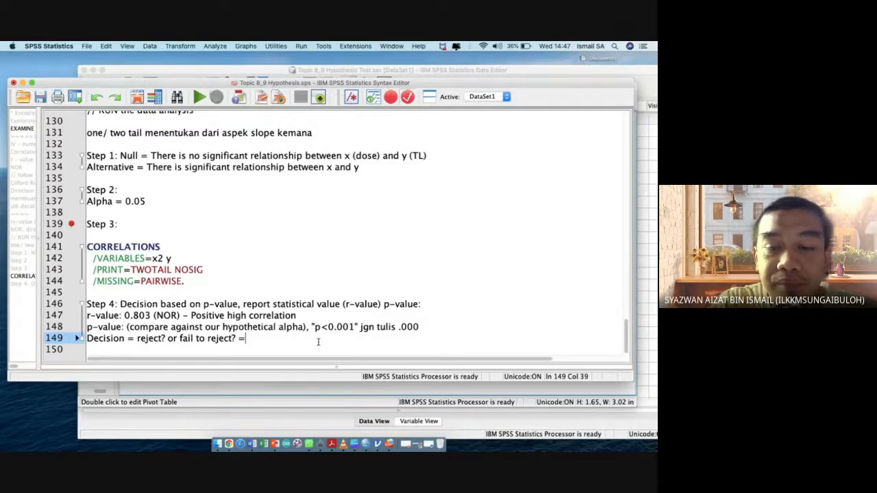
Complete the Decision line with "alpha 0.05, p<0.001, LESS THAN ALPHA - REJECT NULL" and add two line breaks after it.
{"action": "type", "text": "a"}
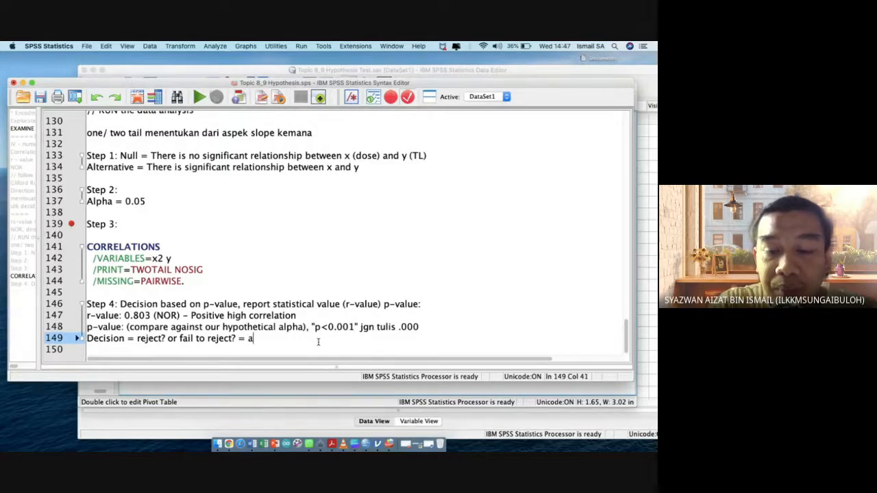
{"action": "type", "text": "lpha 0.0"}
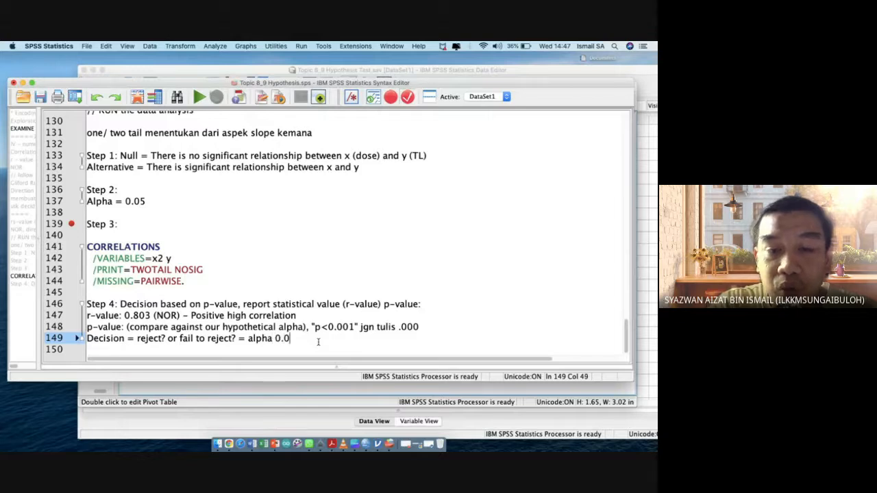
{"action": "type", "text": "5, p"}
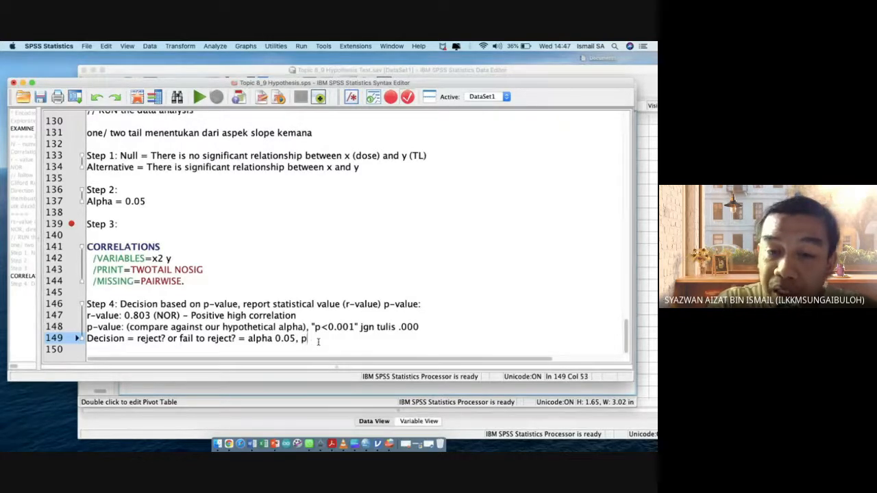
{"action": "type", "text": "<0.001,"}
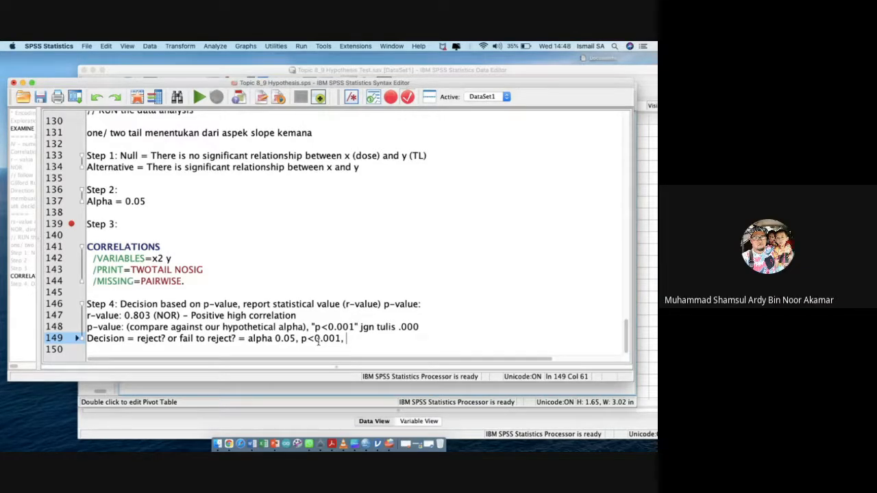
{"action": "type", "text": "LESS THAN "}
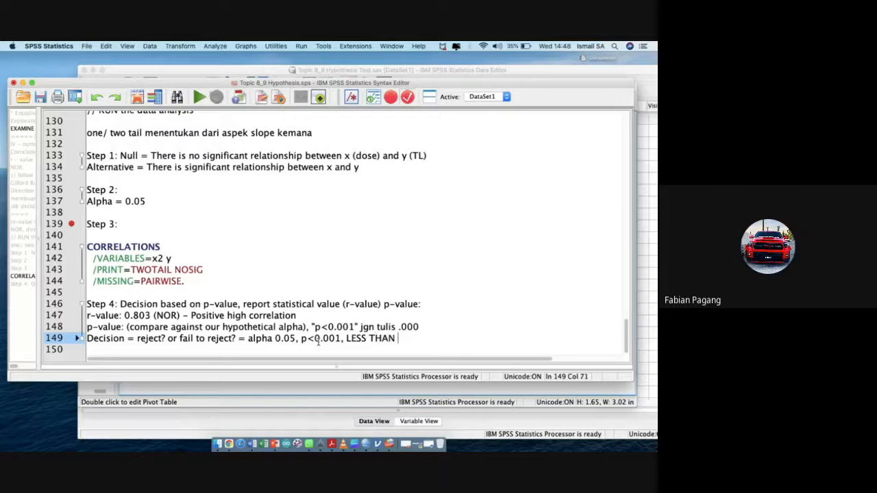
{"action": "type", "text": "ALPHA"}
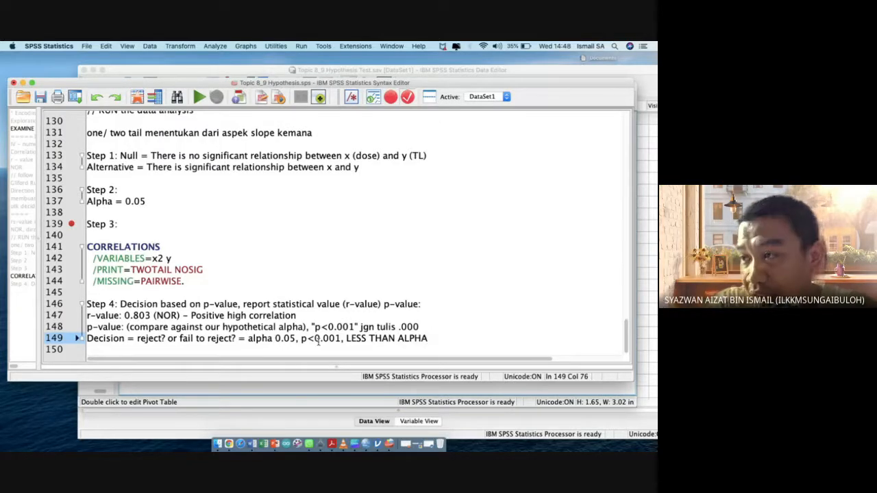
{"action": "type", "text": " - REJECT"}
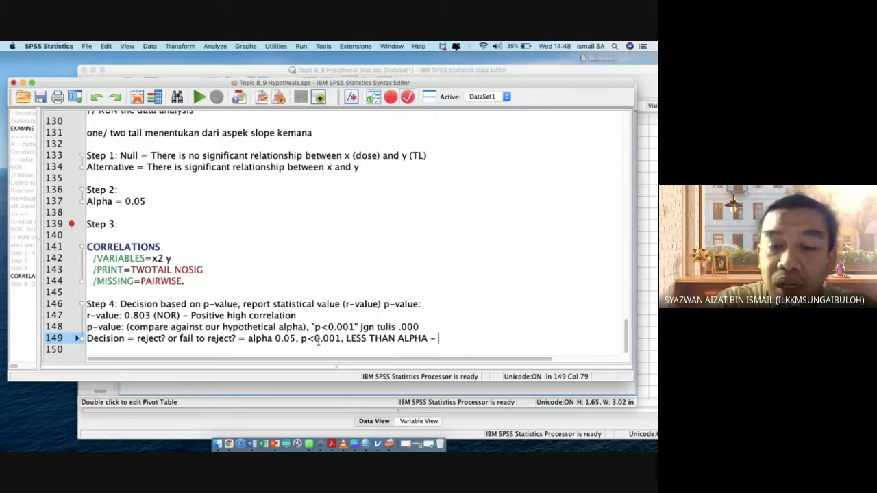
{"action": "type", "text": " NULL"}
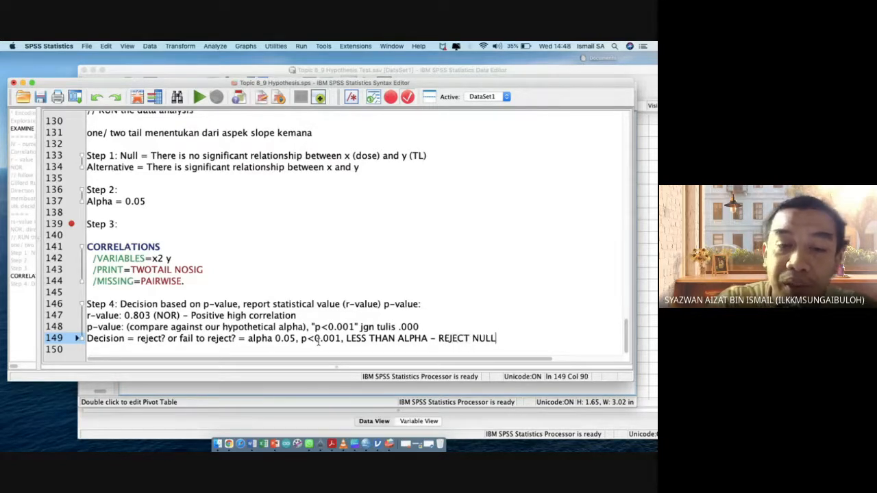
{"action": "key", "text": "Return"}
{"action": "key", "text": "Return"}
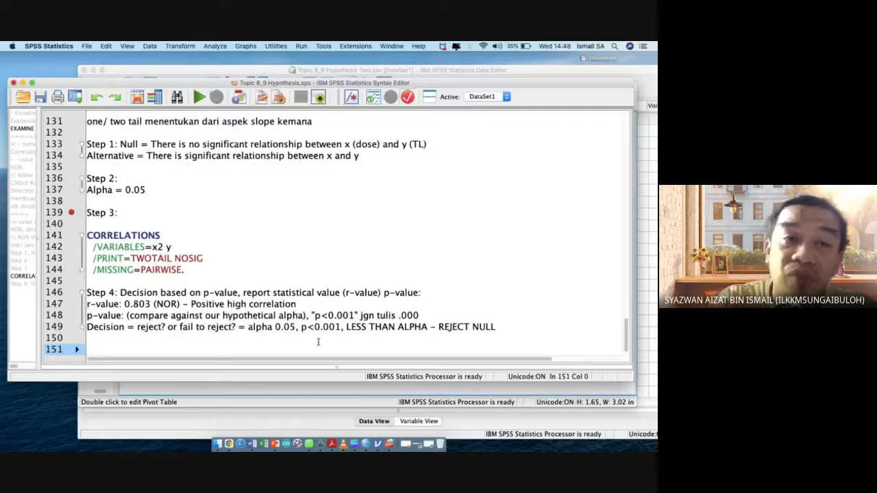
Append "// had been rejected" to the end of the null hypothesis statement in Step 1.
{"action": "triple_click", "coordinate": [355, 142]}
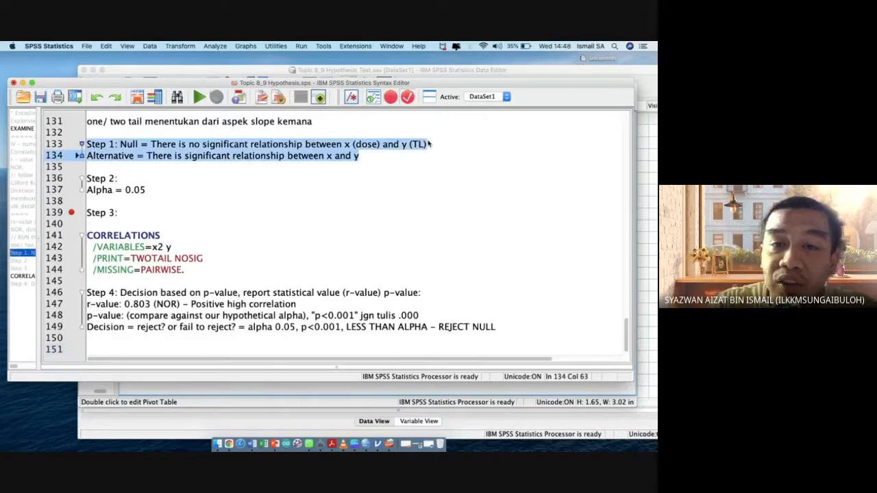
{"action": "left_click", "coordinate": [430, 144]}
{"action": "type", "text": "//"}
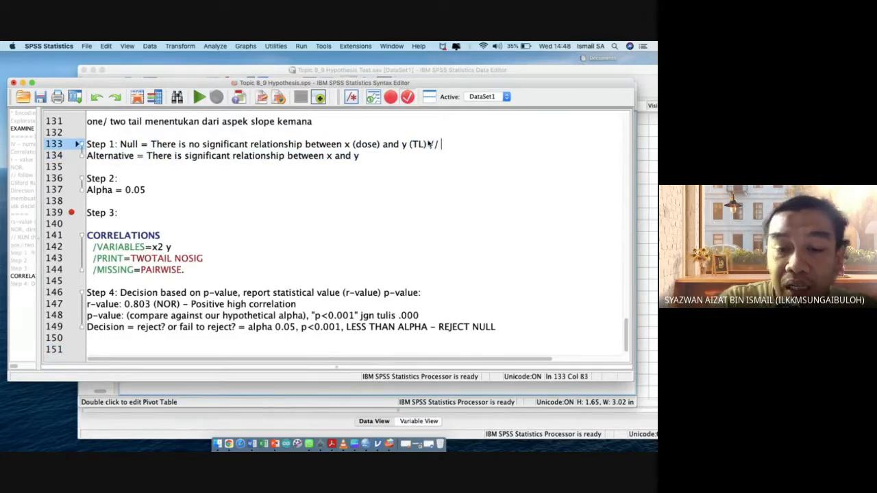
{"action": "type", "text": " had been r"}
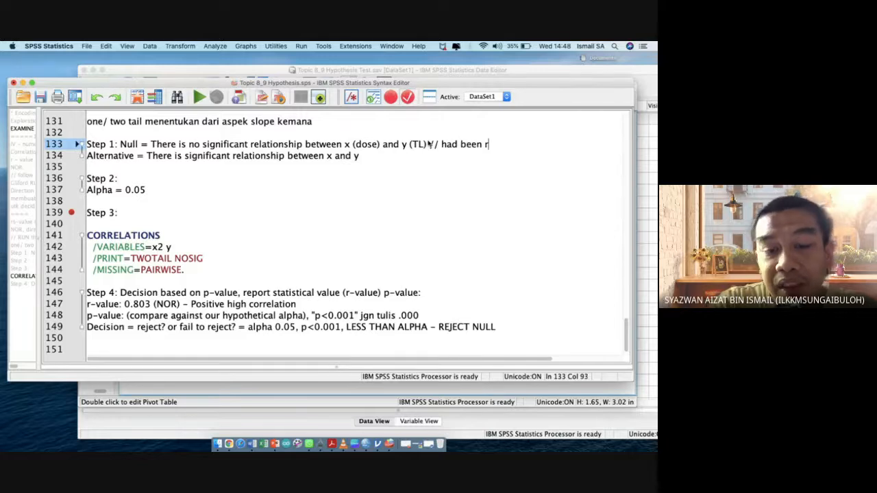
{"action": "type", "text": "ejected"}
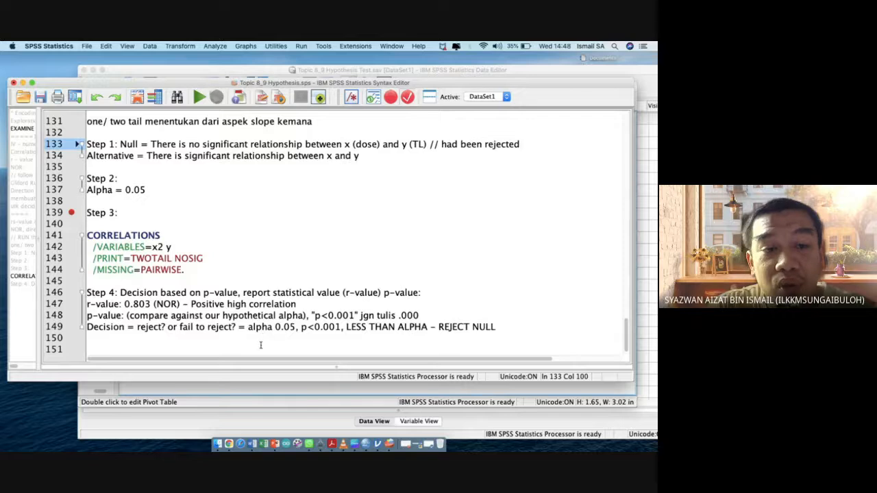
Add a "Step 5:" heading on line 151 below the Decision line and start a new line under it.
{"action": "left_click", "coordinate": [385, 158]}
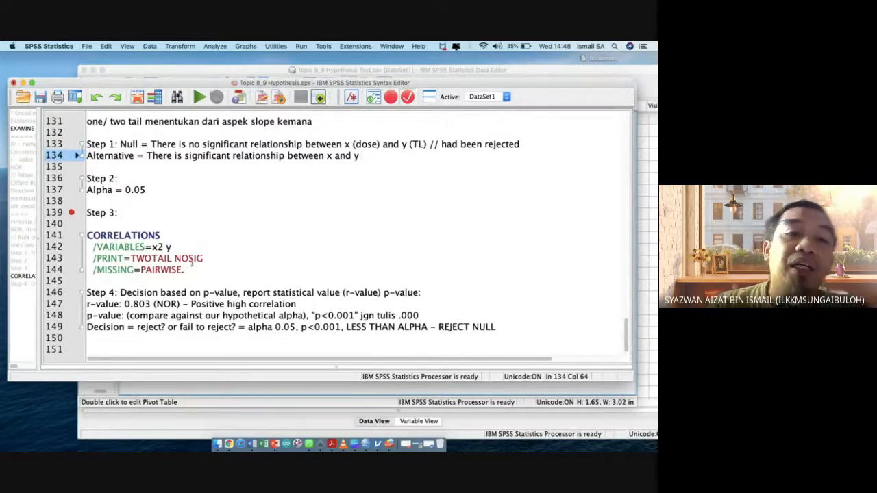
{"action": "left_click", "coordinate": [145, 342]}
{"action": "key", "text": "Return"}
{"action": "type", "text": "S"}
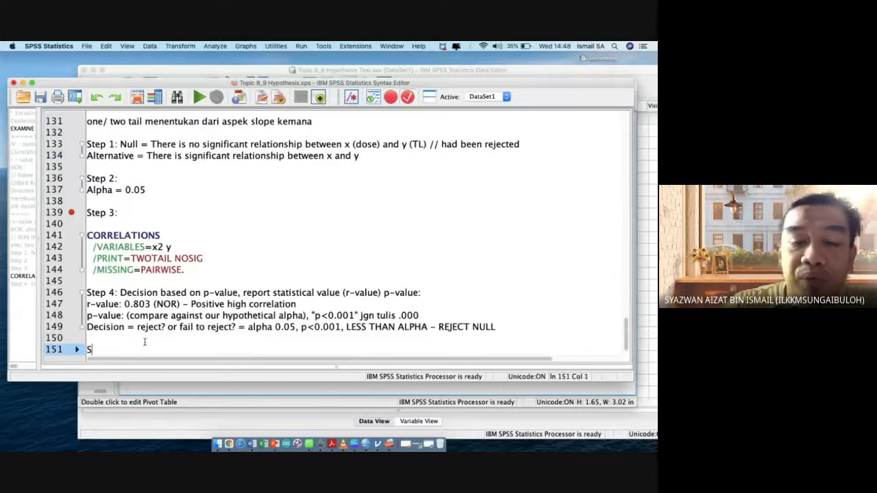
{"action": "type", "text": "tep 5:"}
{"action": "key", "text": "Return"}
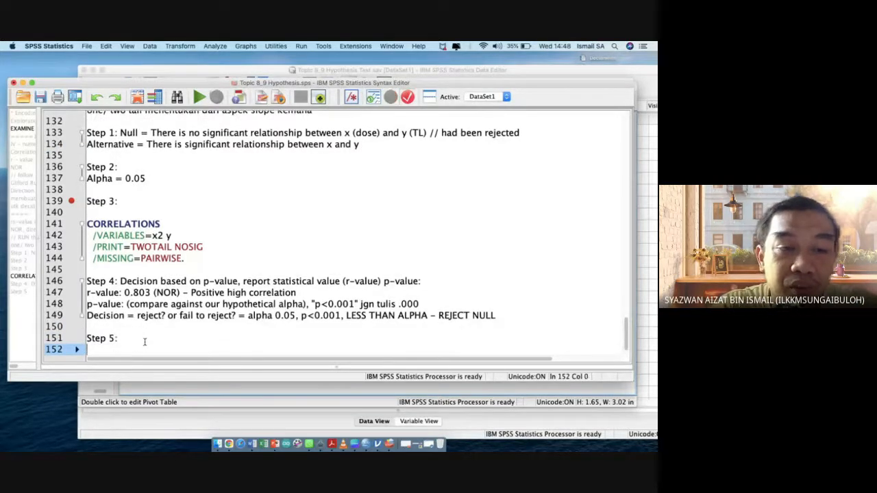
Write "Conclusion (based on hypothesis decision) - reject null" on line 152 under the Step 5 heading.
{"action": "scroll", "coordinate": [145, 341], "scroll_direction": "down", "scroll_amount": 1}
{"action": "scroll", "coordinate": [145, 342], "scroll_direction": "down", "scroll_amount": 2}
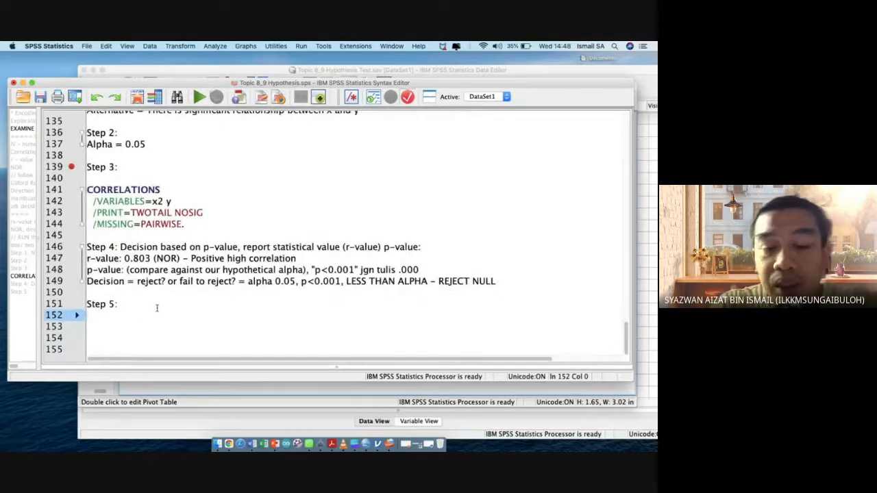
{"action": "type", "text": "Con"}
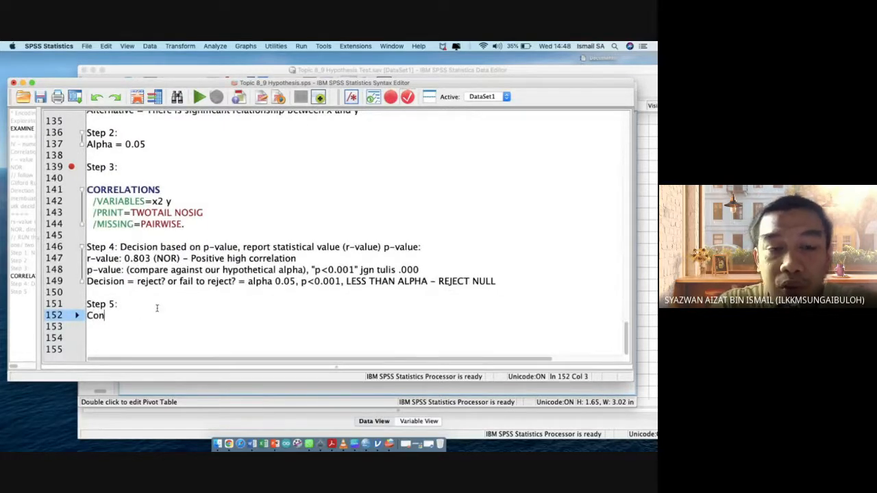
{"action": "type", "text": "clusion (based o"}
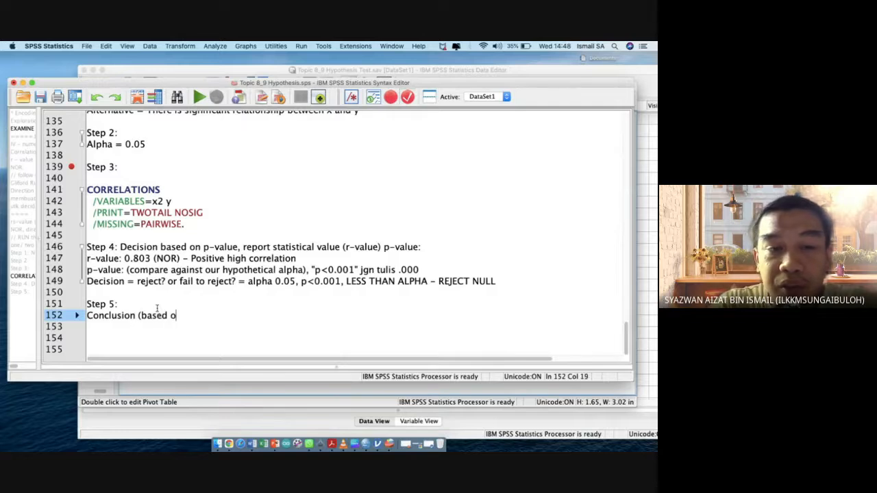
{"action": "type", "text": "n hypothe"}
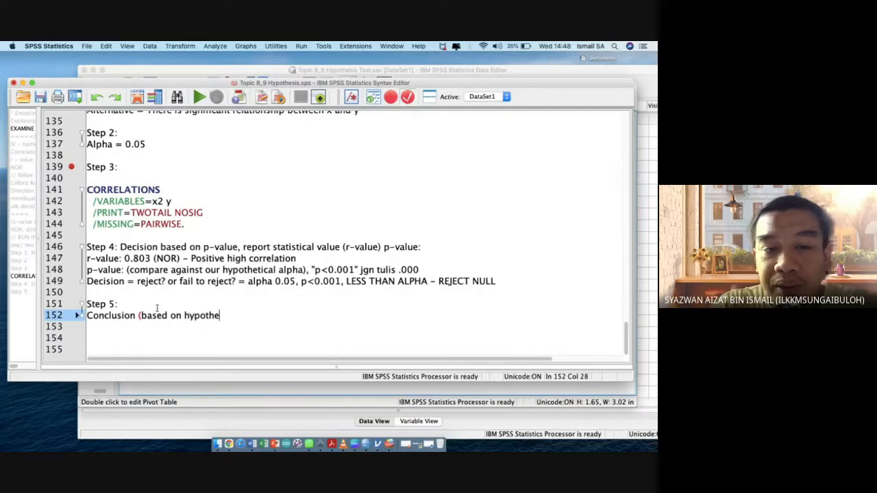
{"action": "type", "text": "sis d"}
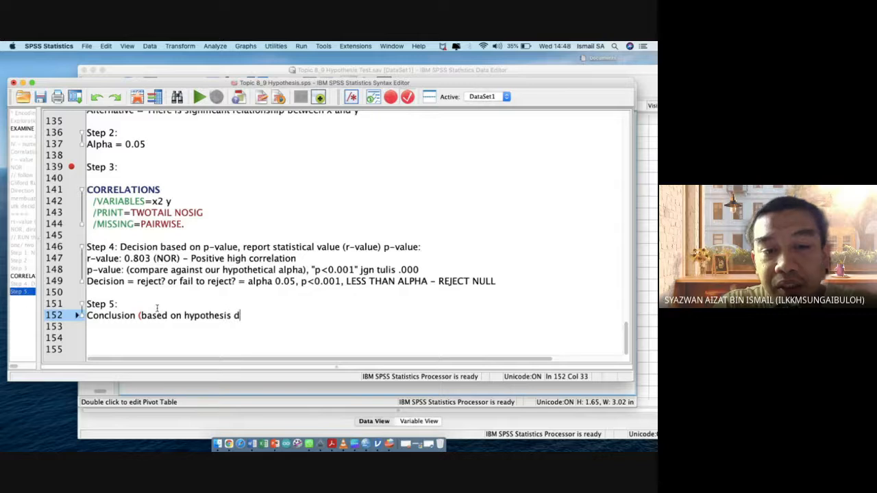
{"action": "type", "text": "ecision) "}
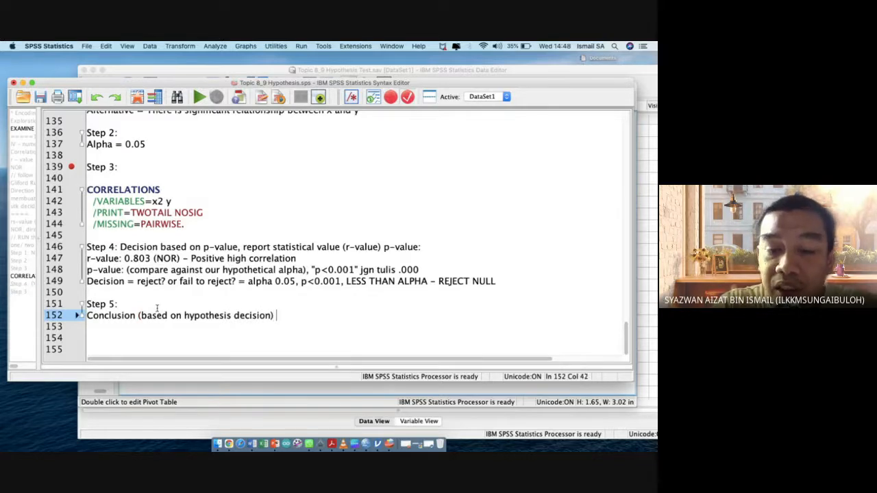
{"action": "type", "text": "- reject null"}
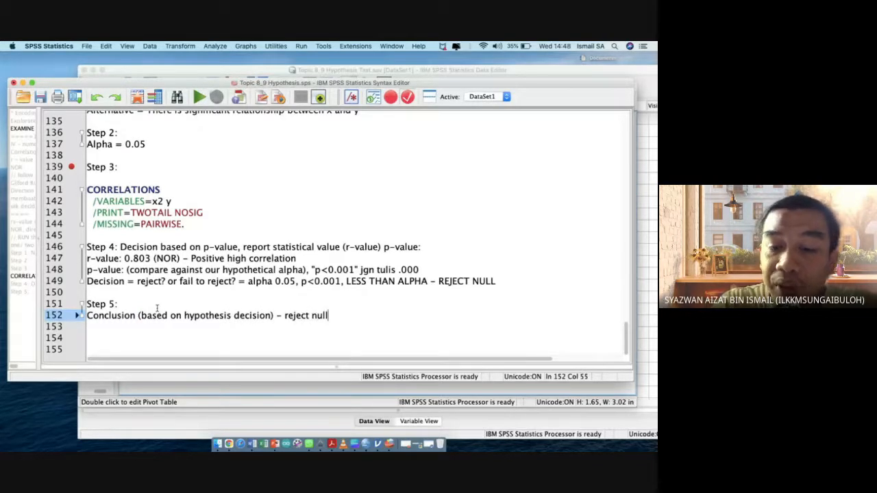
Append "(p-value less than alpha)" to the Conclusion line and add a line break after it.
{"action": "type", "text": " ("}
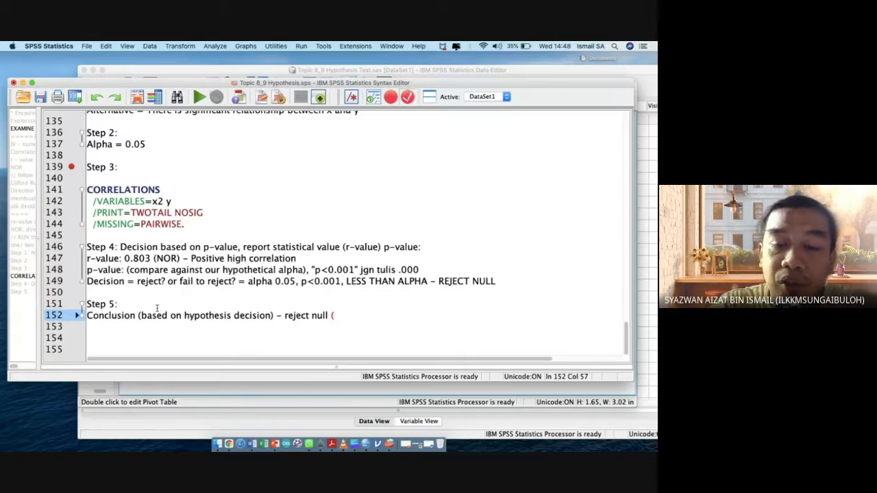
{"action": "type", "text": "p-"}
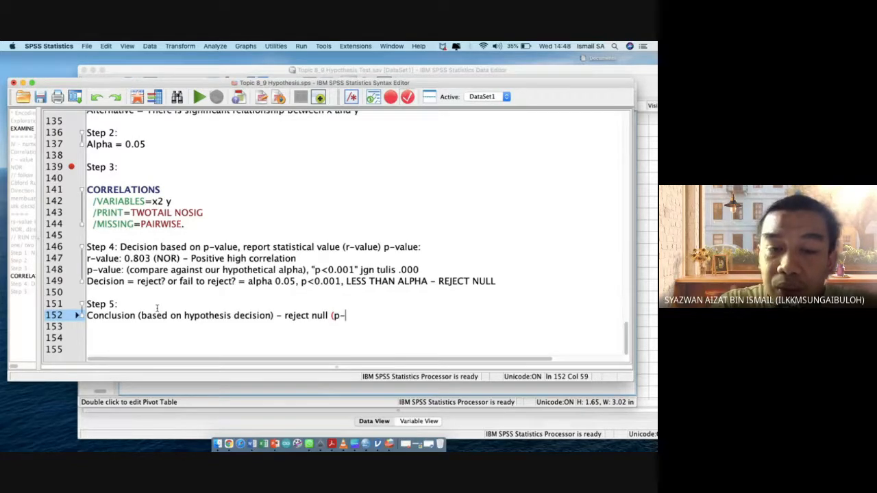
{"action": "type", "text": "value less tha"}
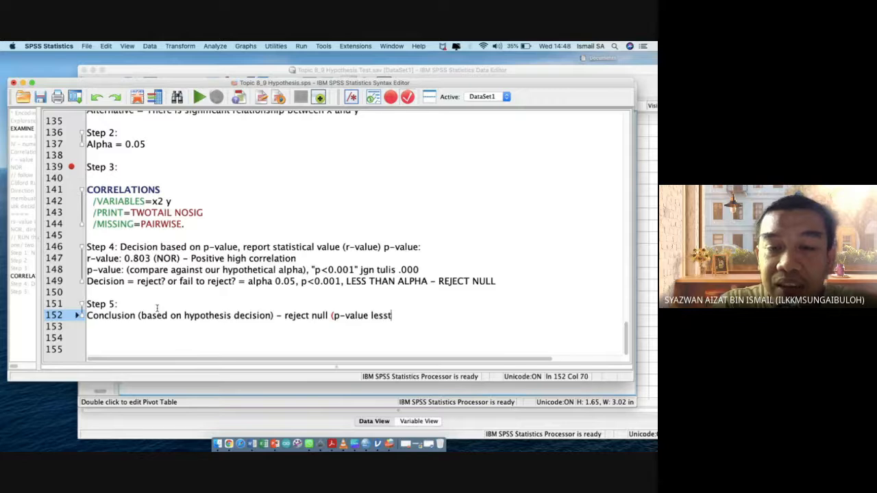
{"action": "type", "text": "n alpha"}
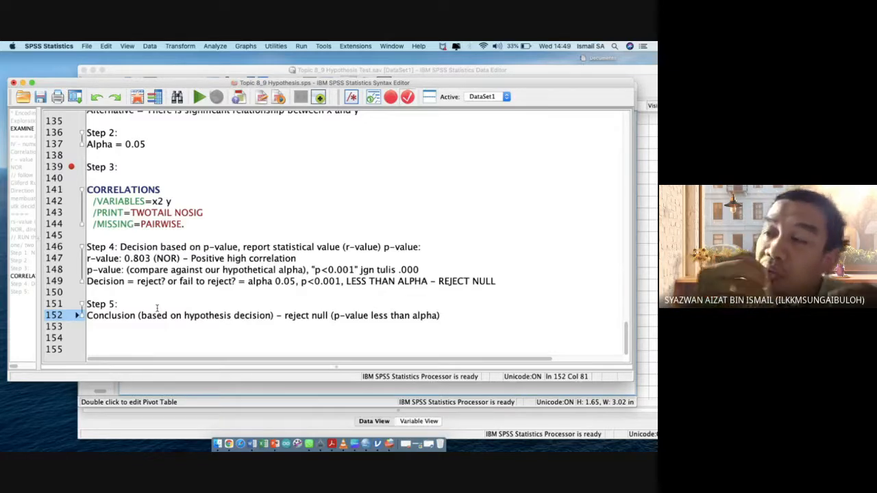
{"action": "key", "text": "Return"}
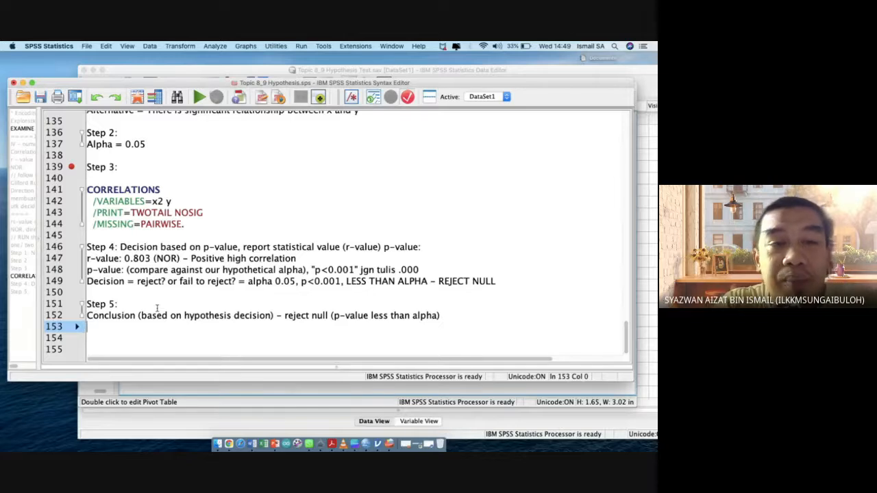
Review the null and alternative hypothesis statements in Step 1, and return to the Step 5 conclusion.
{"action": "scroll", "coordinate": [184, 247], "scroll_direction": "up", "scroll_amount": 3}
{"action": "scroll", "coordinate": [174, 176], "scroll_direction": "right", "scroll_amount": 2}
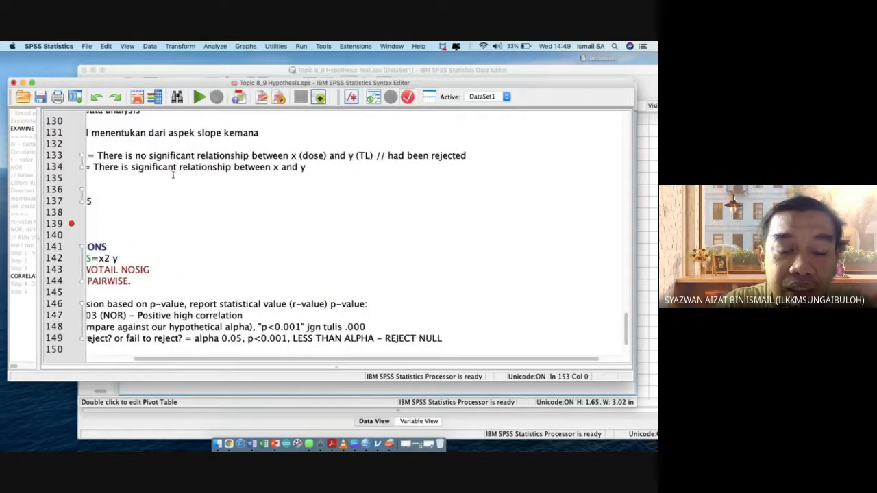
{"action": "scroll", "coordinate": [173, 175], "scroll_direction": "left", "scroll_amount": 2}
{"action": "triple_click", "coordinate": [187, 156]}
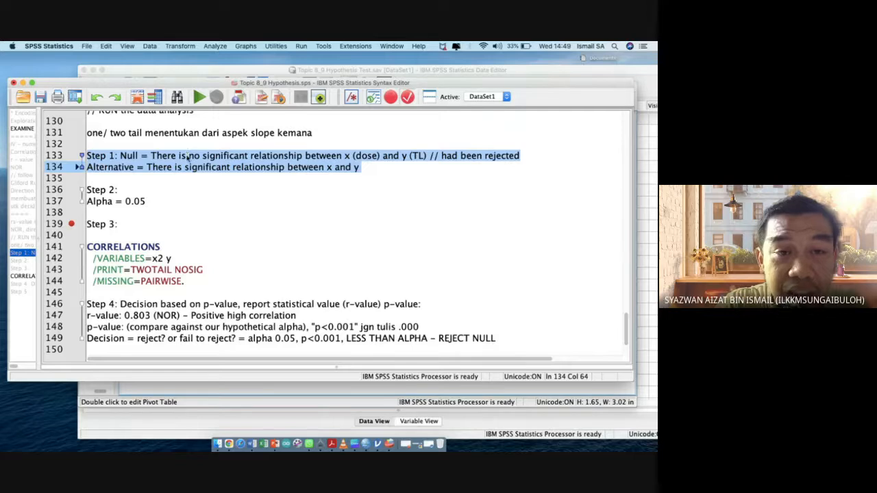
{"action": "left_click", "coordinate": [185, 156]}
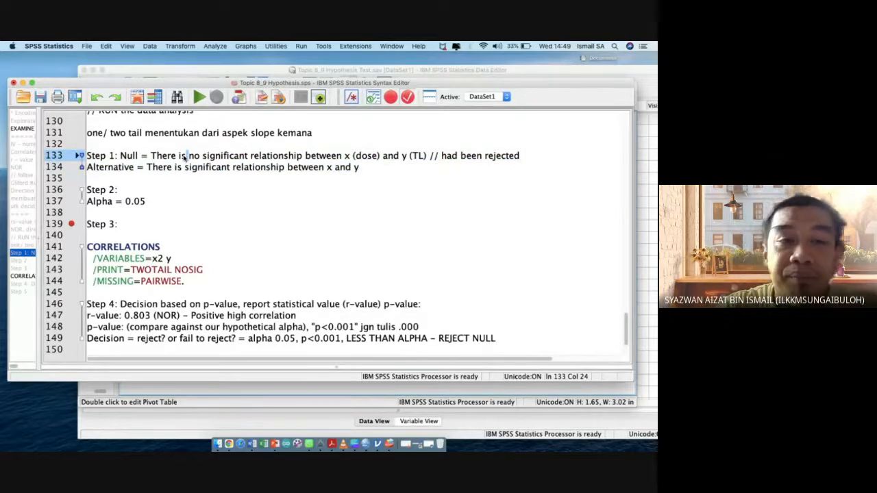
{"action": "scroll", "coordinate": [143, 175], "scroll_direction": "down", "scroll_amount": 3}
{"action": "scroll", "coordinate": [133, 274], "scroll_direction": "right", "scroll_amount": 1}
{"action": "scroll", "coordinate": [130, 301], "scroll_direction": "left", "scroll_amount": 1}
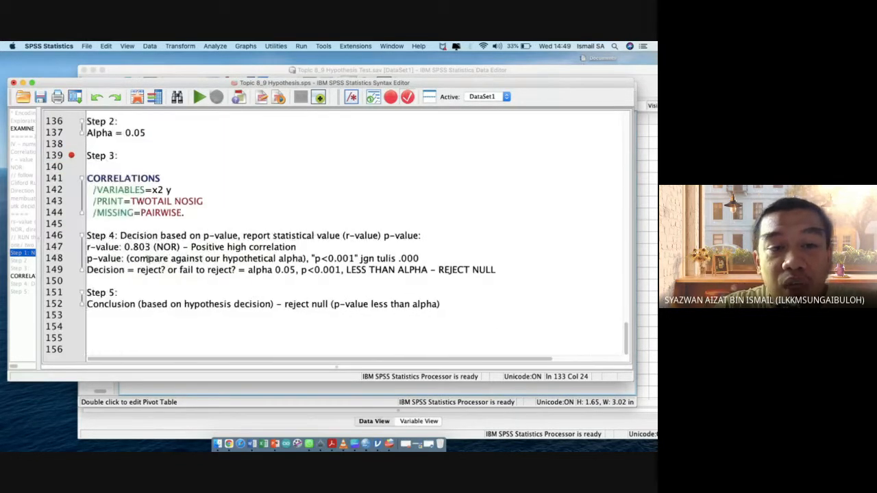
Write "There is significant relationship between the dose (x) and tooth lenght" on line 153 below the Conclusion line.
{"action": "left_click", "coordinate": [127, 318]}
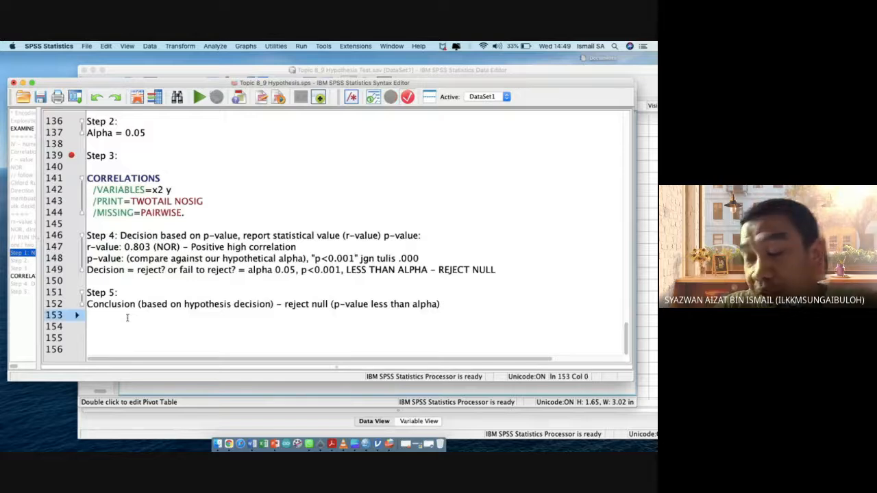
{"action": "type", "text": "There is "}
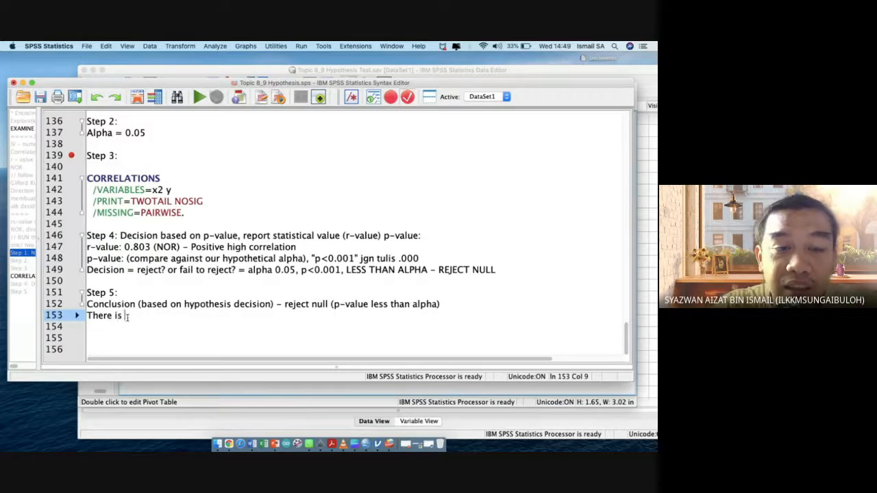
{"action": "type", "text": "sign"}
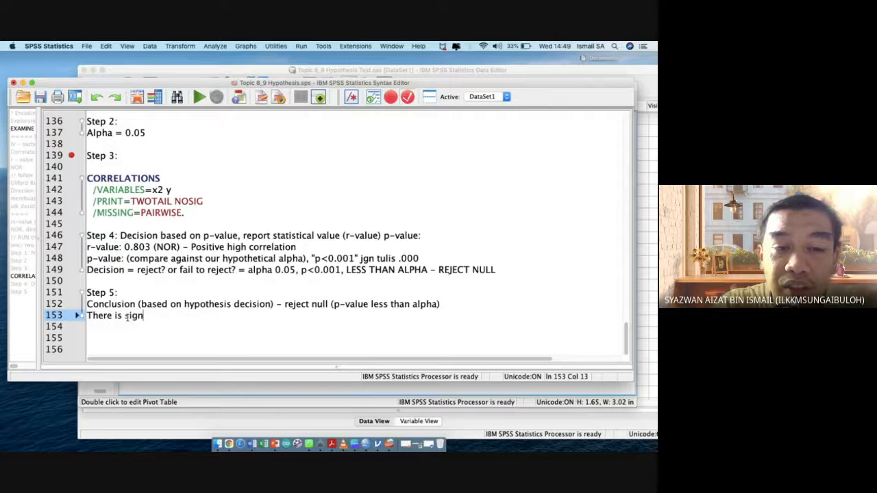
{"action": "type", "text": "ificant relationshi"}
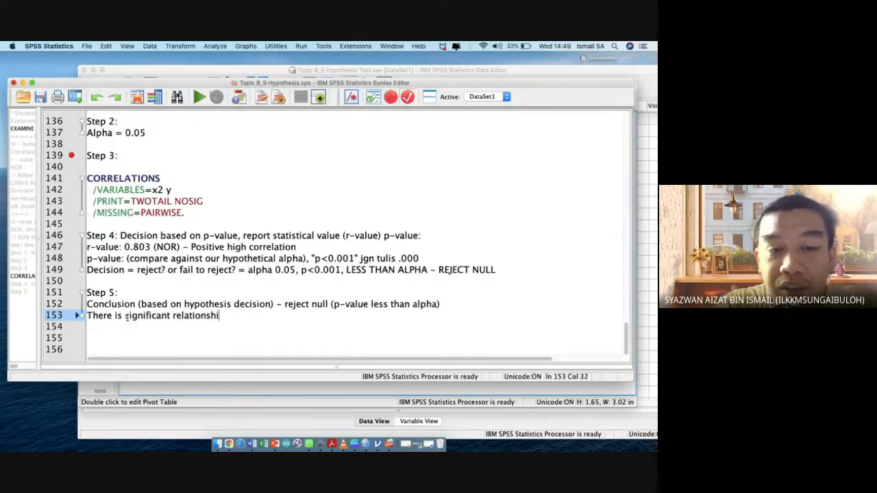
{"action": "type", "text": "p bewteen"}
{"action": "key", "text": "BackSpace"}
{"action": "key", "text": "BackSpace"}
{"action": "key", "text": "BackSpace"}
{"action": "key", "text": "BackSpace"}
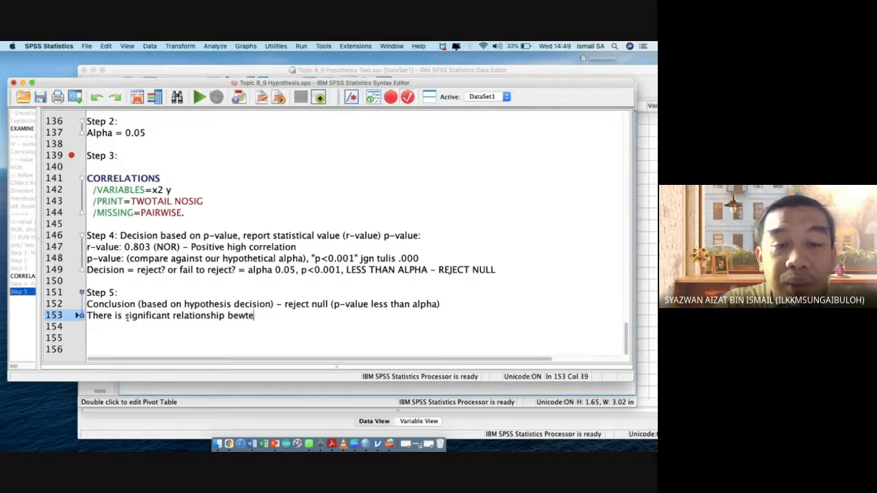
{"action": "key", "text": "BackSpace"}
{"action": "type", "text": "tween the d"}
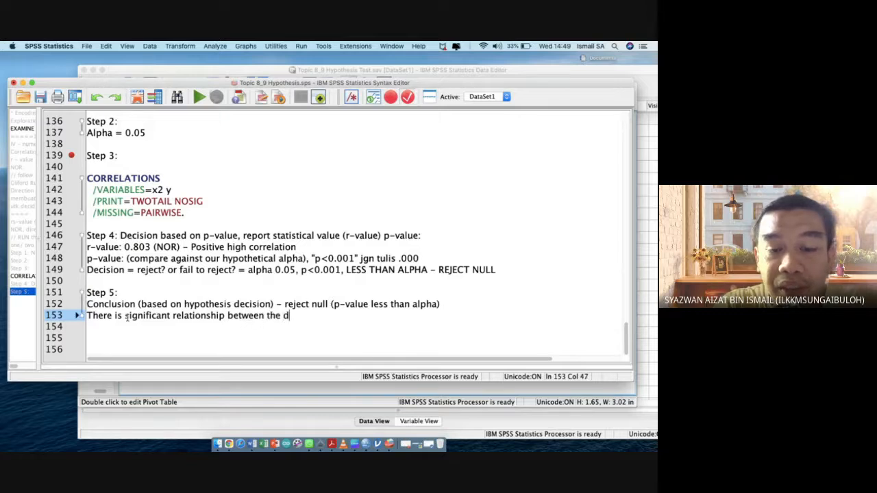
{"action": "type", "text": "ose (x) an"}
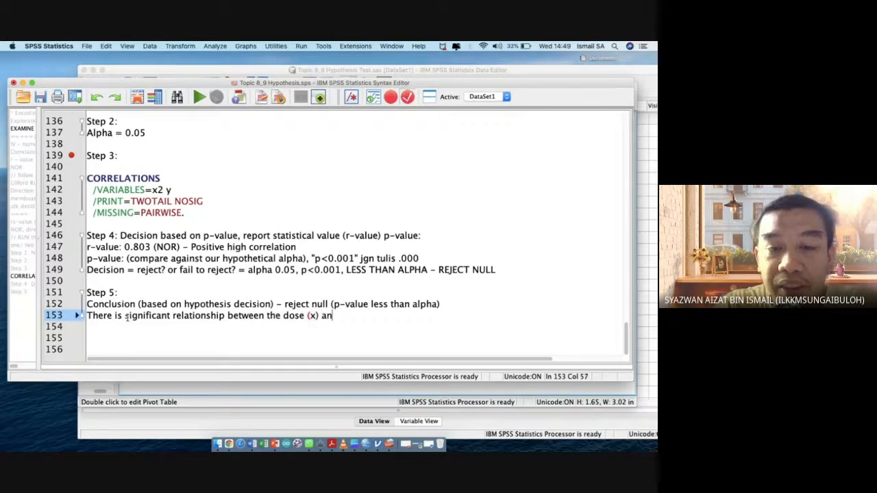
{"action": "type", "text": "d tooth"}
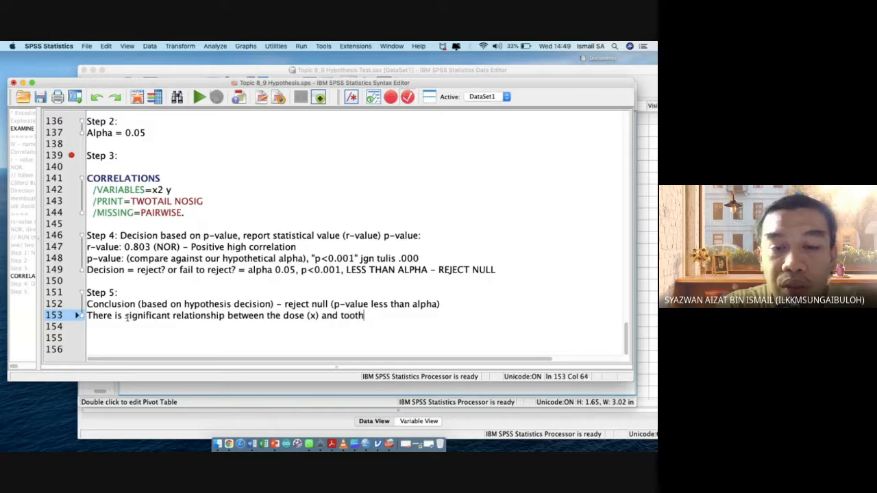
{"action": "type", "text": " lenght"}
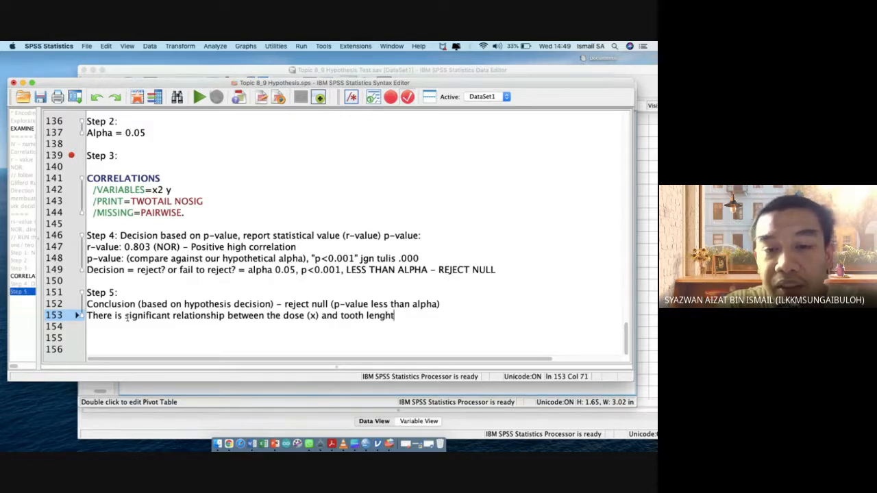
Complete the relationship statement on line 153 with "(y) at the significant level 0.05".
{"action": "type", "text": " (y) at"}
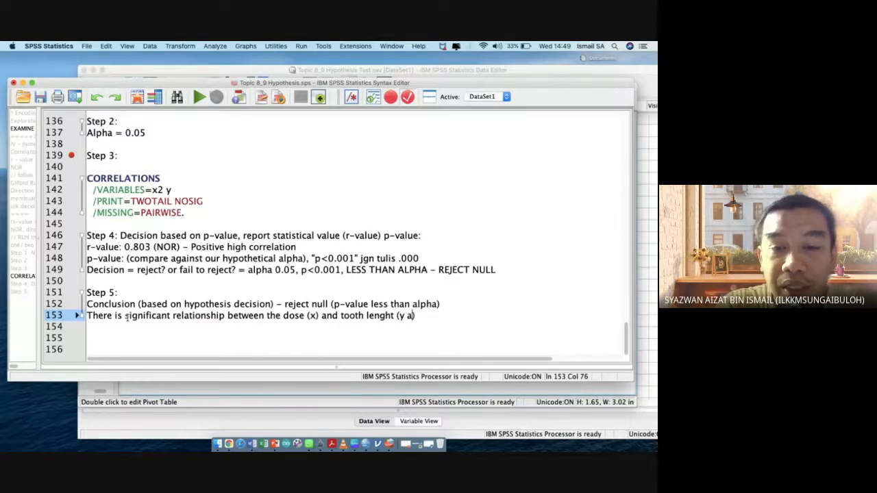
{"action": "type", "text": " t"}
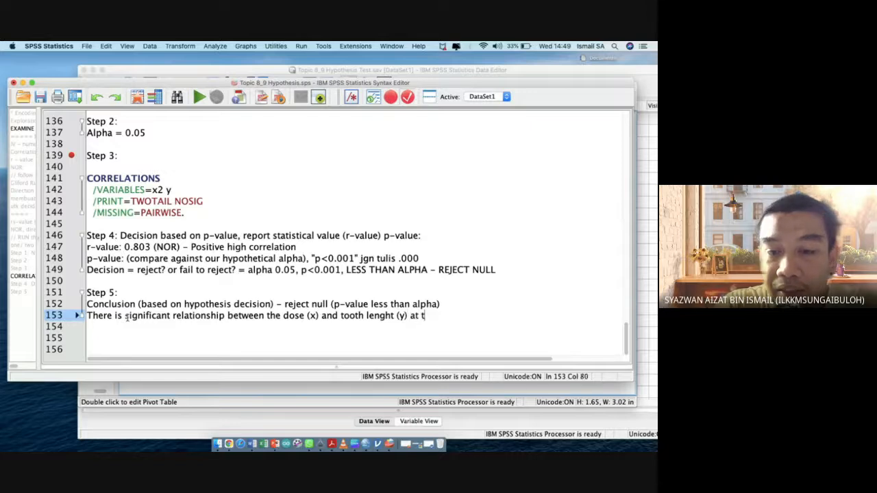
{"action": "type", "text": "he s"}
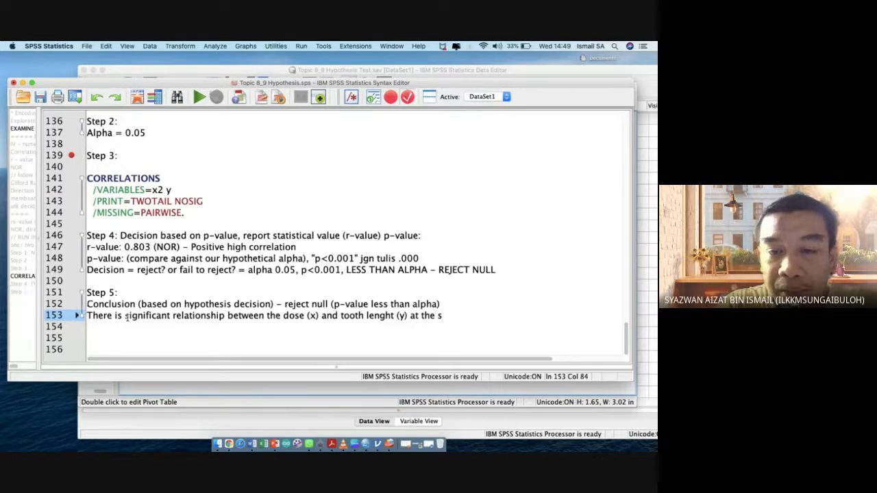
{"action": "type", "text": "ignificant "}
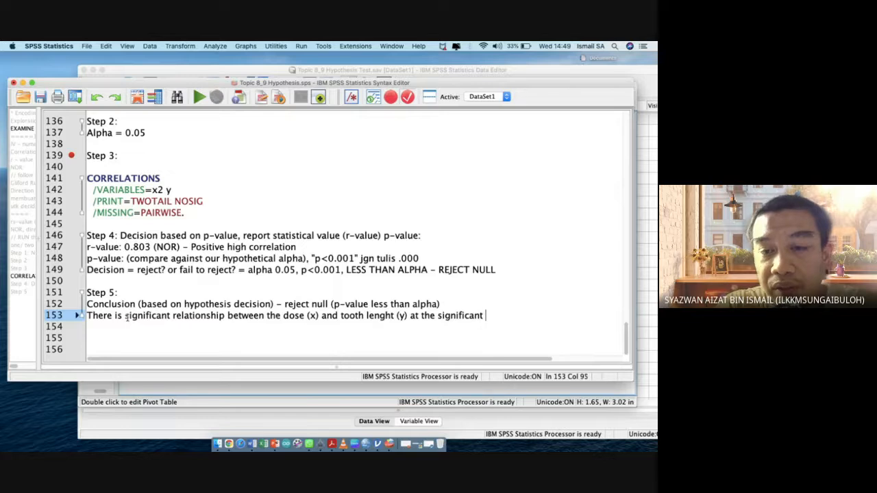
{"action": "type", "text": "level 0.05"}
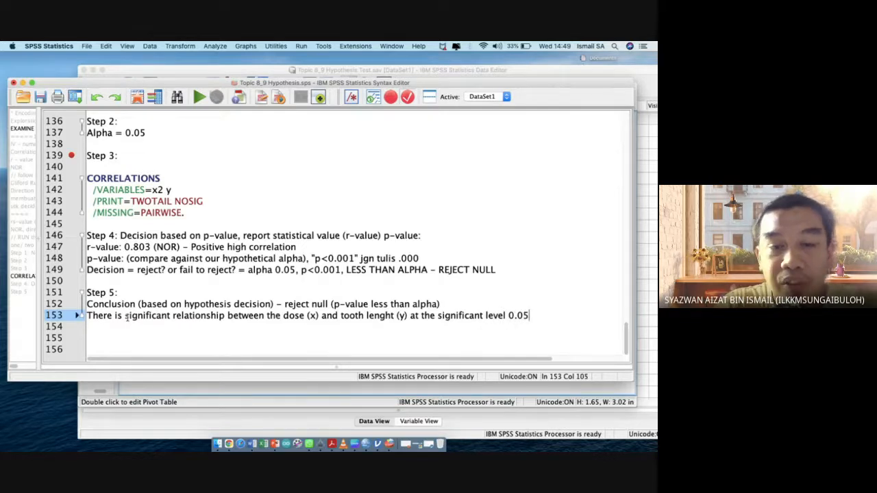
Continue the Step 5 conclusion with "Where the r-value is 0.803 corresponding the nature of positive and high correlation.".
{"action": "type", "text": ". W"}
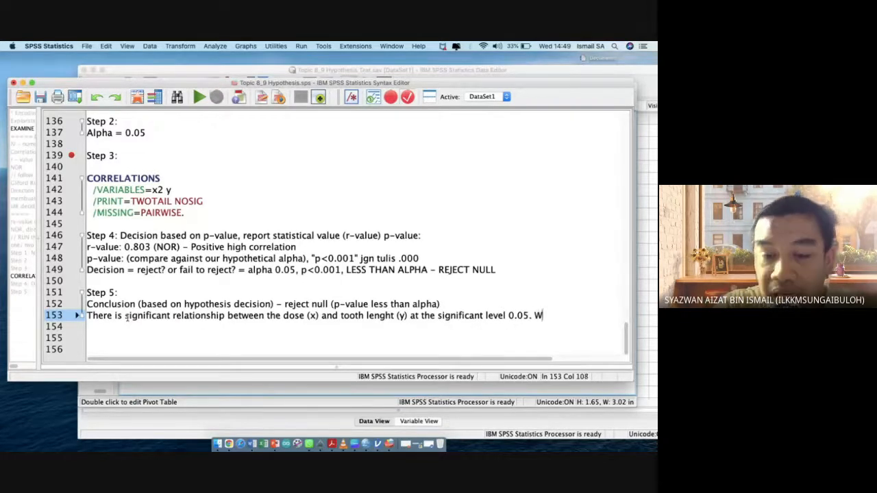
{"action": "type", "text": "here the r"}
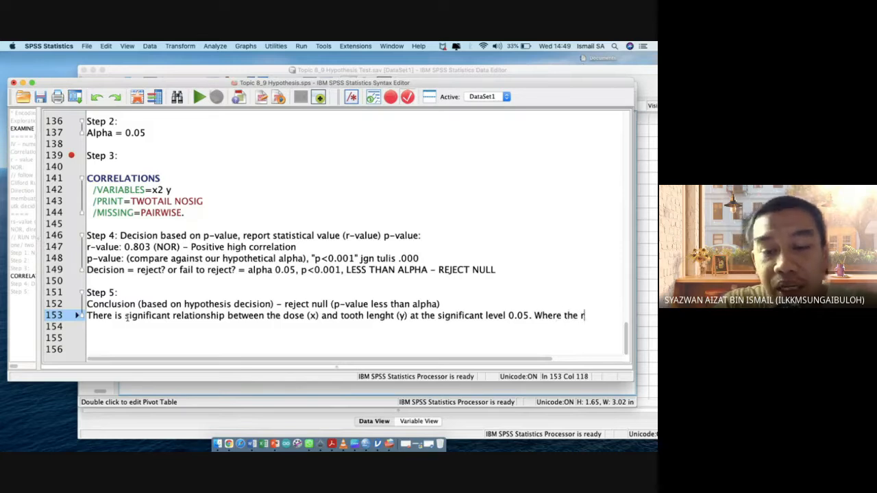
{"action": "type", "text": "-value is"}
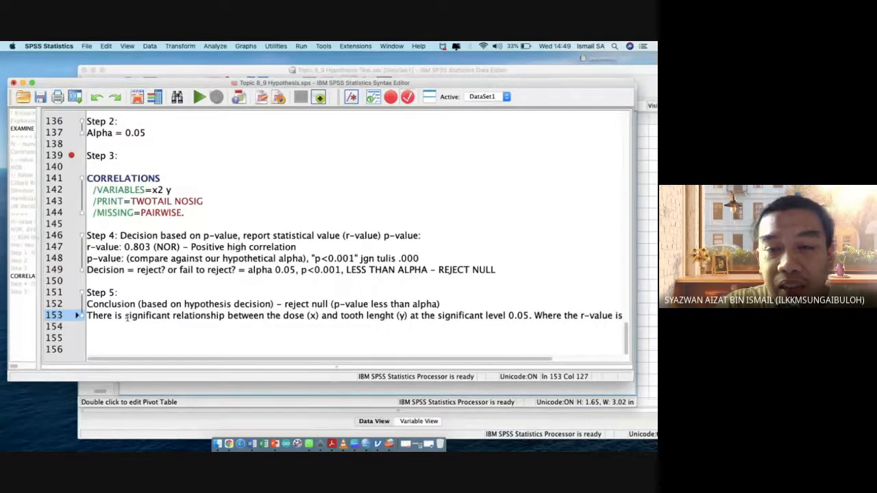
{"action": "key", "text": "Return"}
{"action": "type", "text": "0.0"}
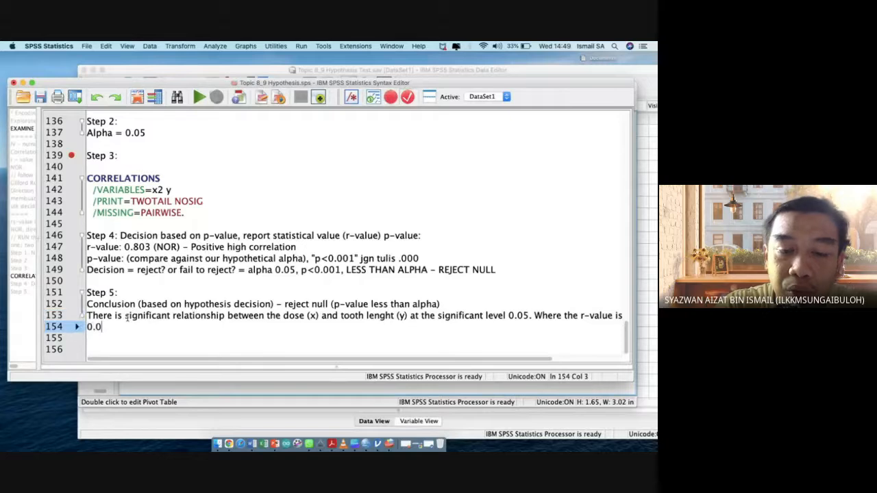
{"action": "type", "text": "03"}
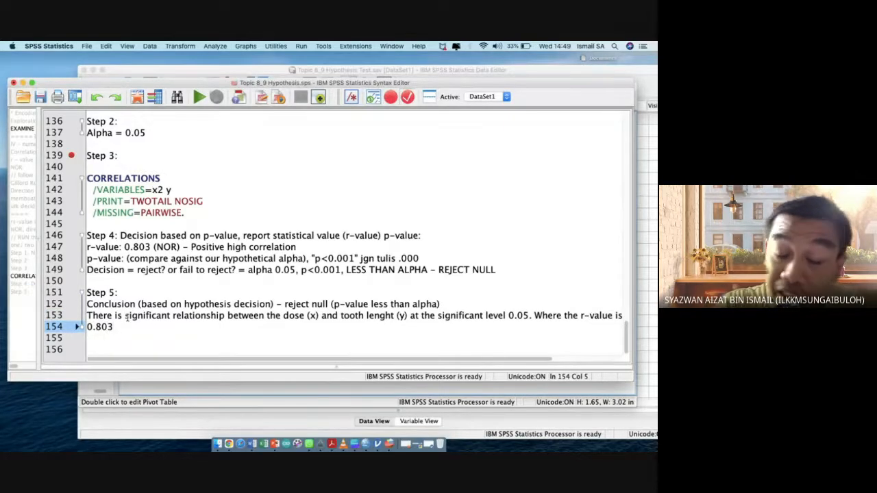
{"action": "type", "text": " corre"}
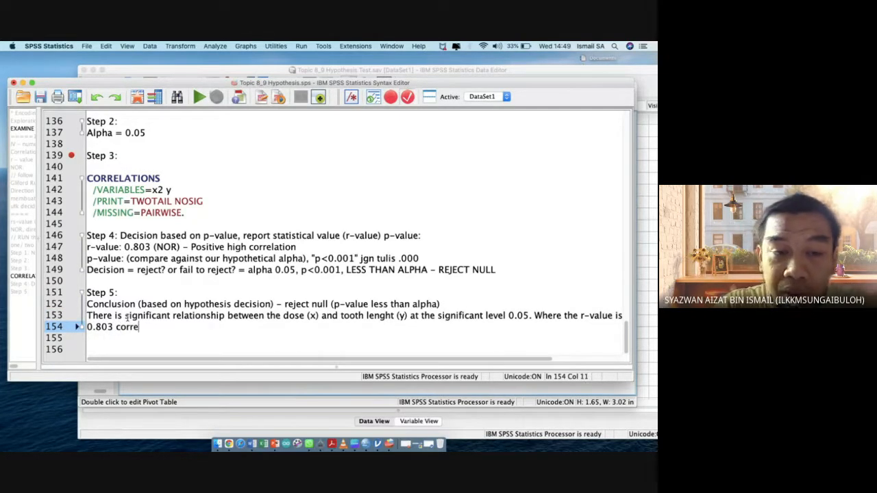
{"action": "type", "text": "sponding t"}
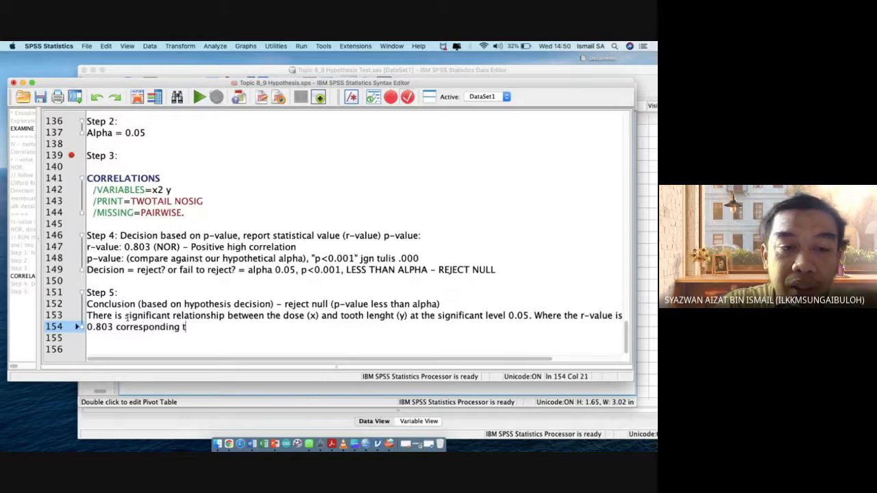
{"action": "type", "text": "he nature of p"}
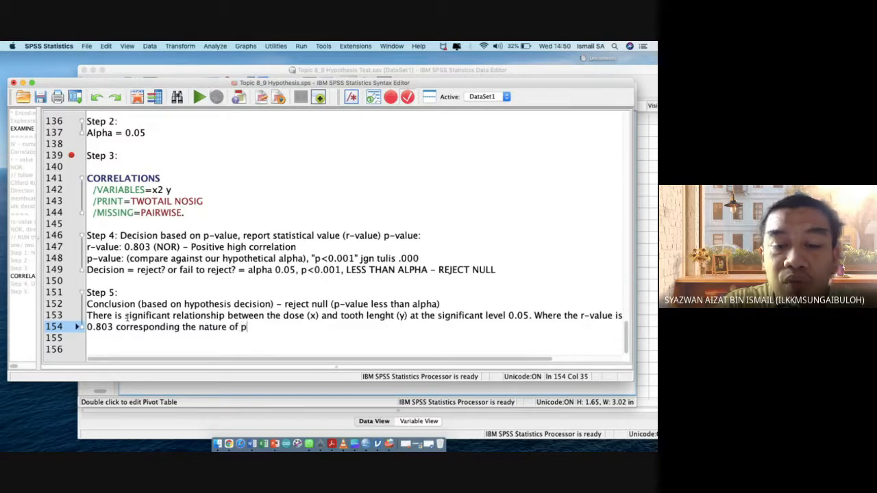
{"action": "type", "text": "ositive "}
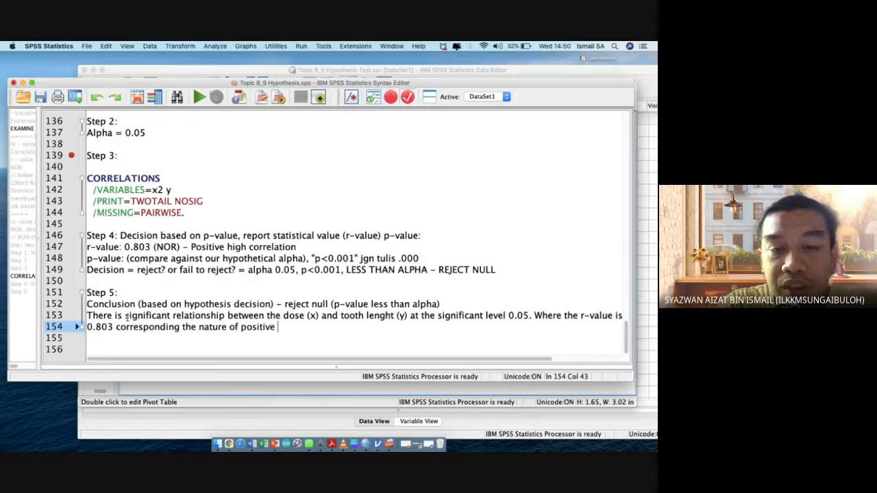
{"action": "type", "text": "and high correlation."}
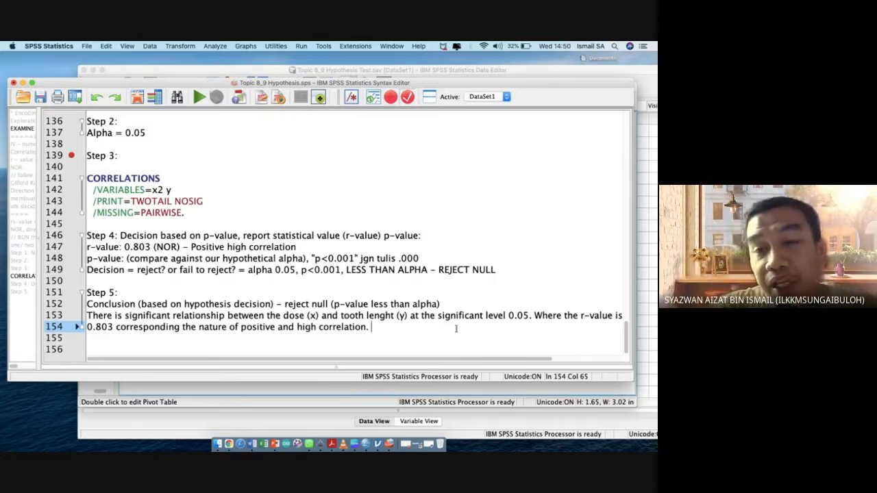
Move "Where the r-value is" onto line 154 so the r-value sentence stands together on its own line.
{"action": "left_click", "coordinate": [535, 316]}
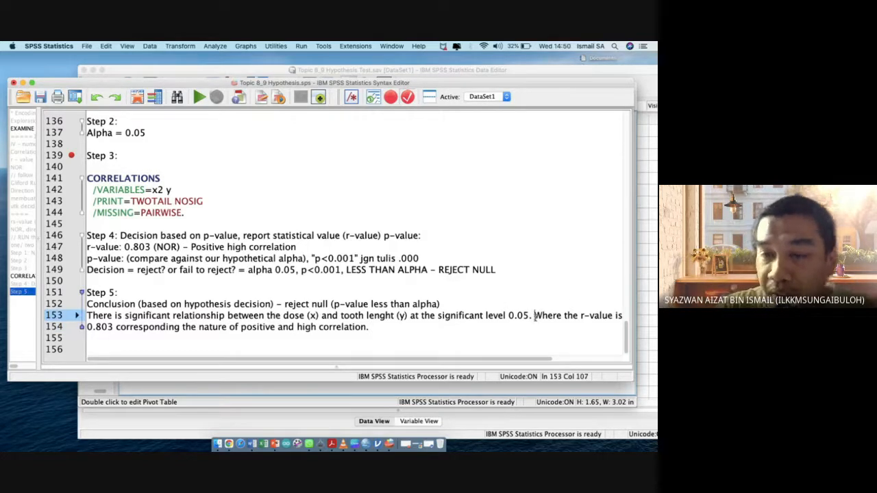
{"action": "key", "text": "Return"}
{"action": "key", "text": "Down"}
{"action": "key", "text": "BackSpace"}
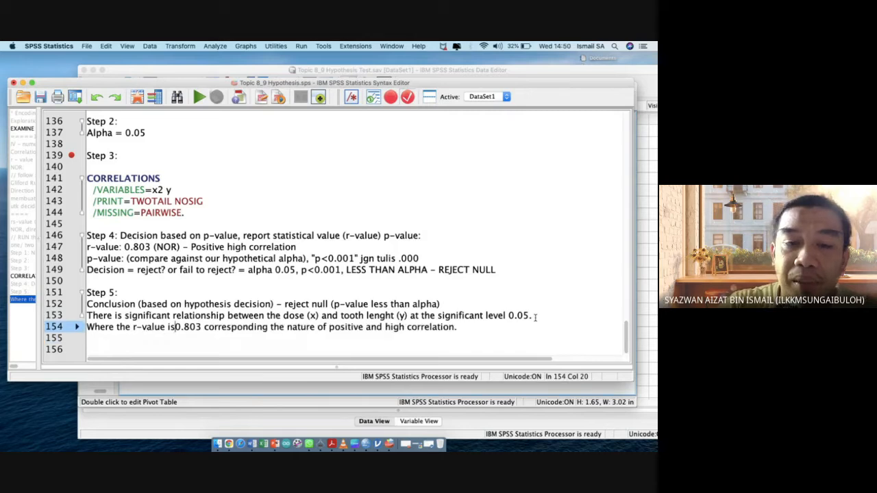
{"action": "key", "text": "Down"}
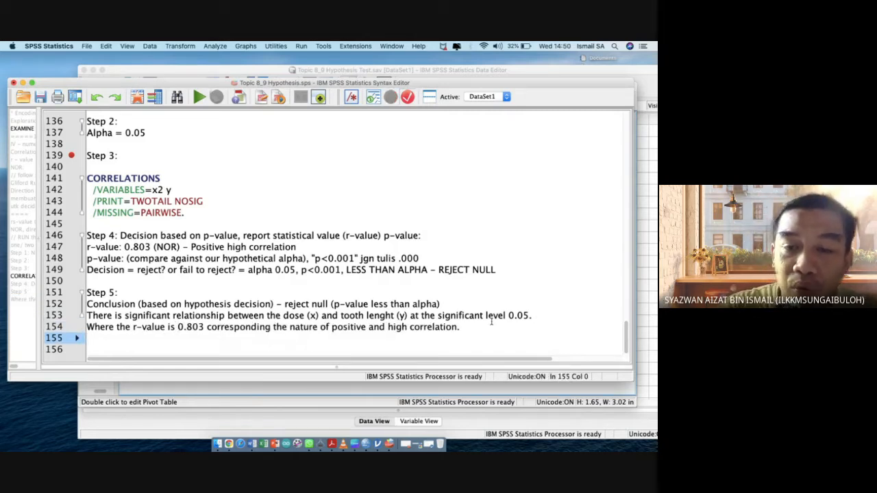
Append "Therefore, the dose is one of the factor that may influence the tooth growth." after the correlation sentence, wrapping onto line 155.
{"action": "left_click", "coordinate": [489, 327]}
{"action": "type", "text": "Theref"}
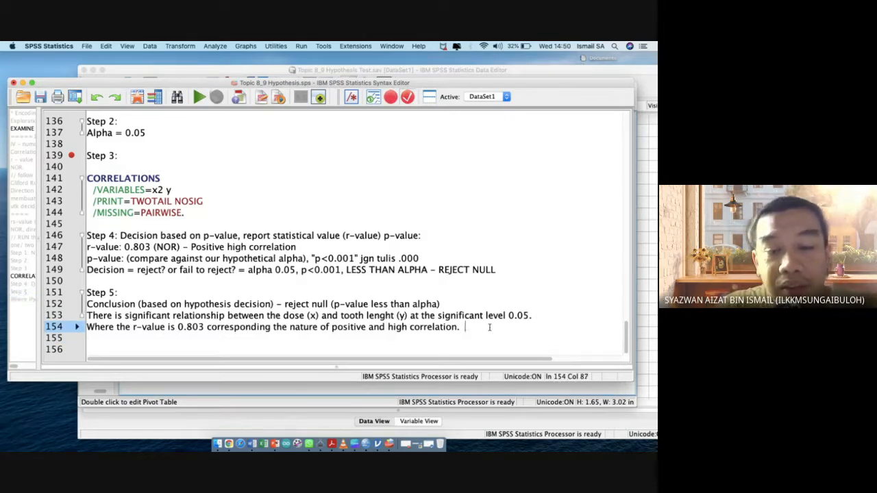
{"action": "type", "text": "ore, "}
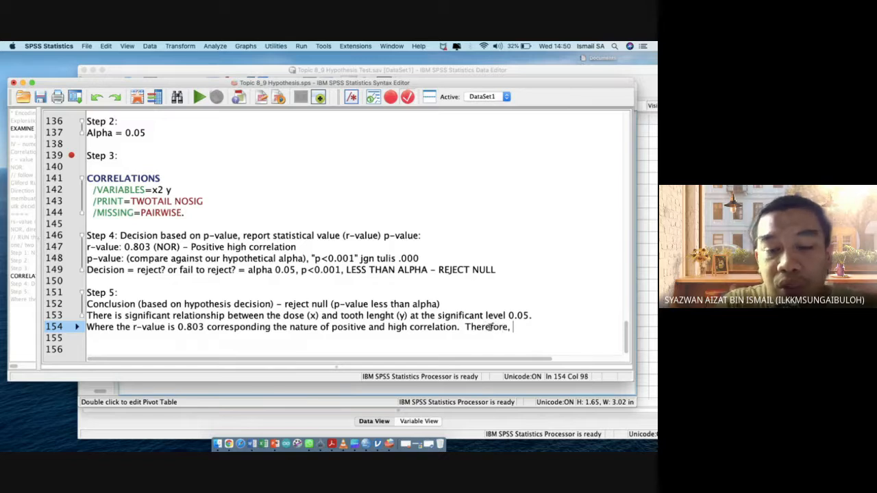
{"action": "type", "text": "the dose is"}
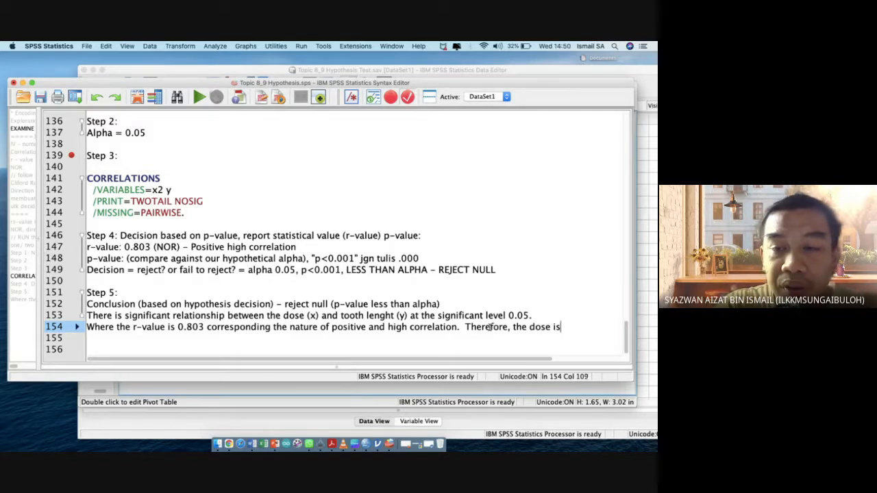
{"action": "key", "text": "Return"}
{"action": "type", "text": "one of the "}
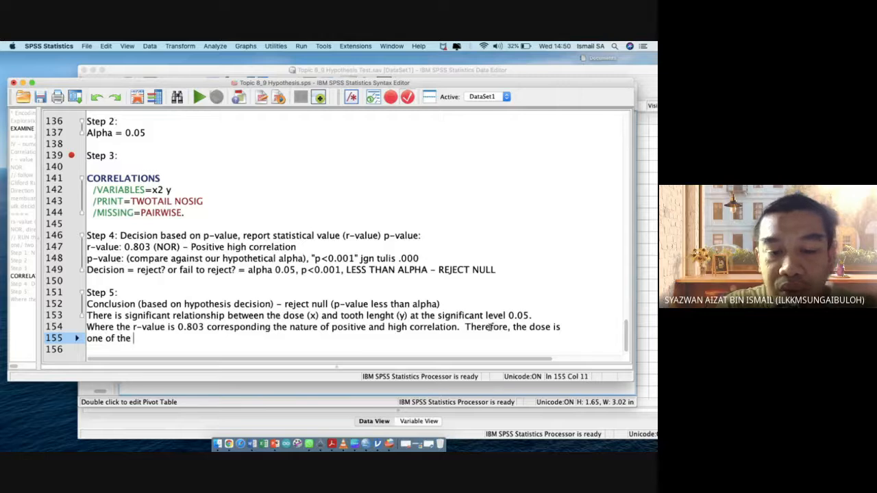
{"action": "type", "text": "factor "}
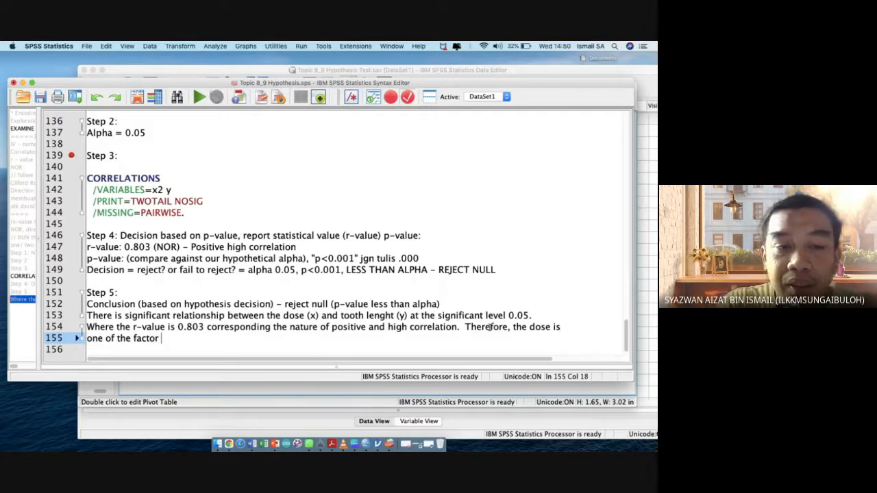
{"action": "type", "text": "that aay influe"}
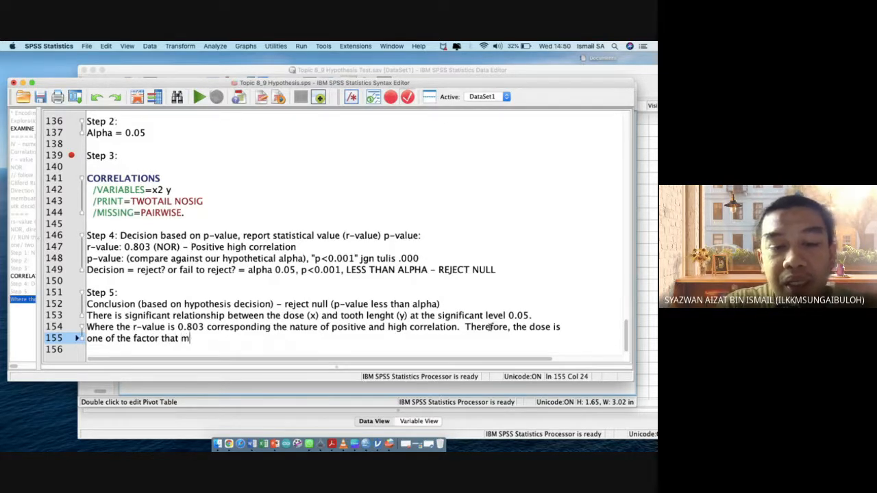
{"action": "type", "text": "nce "}
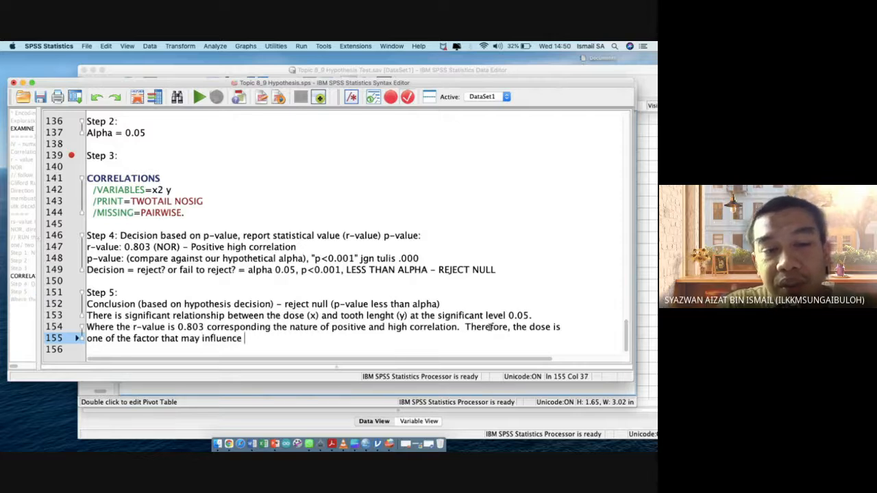
{"action": "type", "text": "the tooth"}
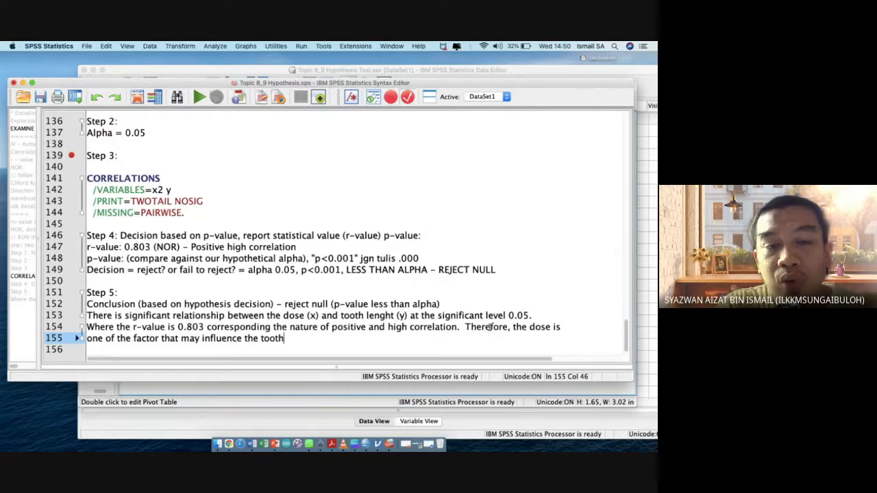
{"action": "type", "text": " growth."}
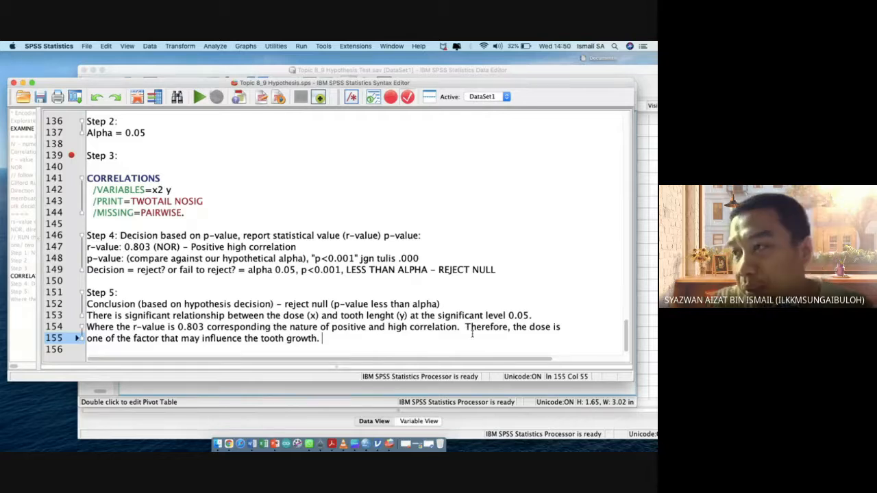
Highlight the "Therefore" sentence at the end of the Step 5 conclusion for review.
{"action": "scroll", "coordinate": [472, 334], "scroll_direction": "right", "scroll_amount": 2}
{"action": "left_click", "coordinate": [470, 328]}
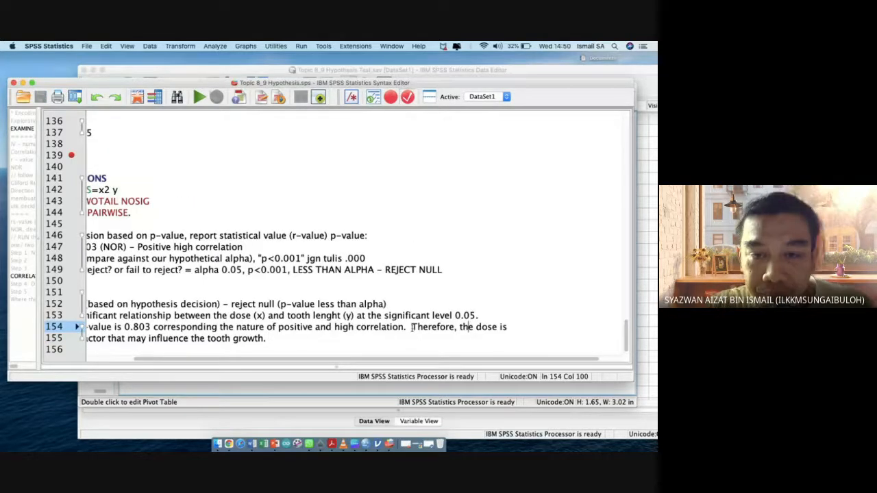
{"action": "left_click_drag", "start_coordinate": [412, 327], "coordinate": [414, 341]}
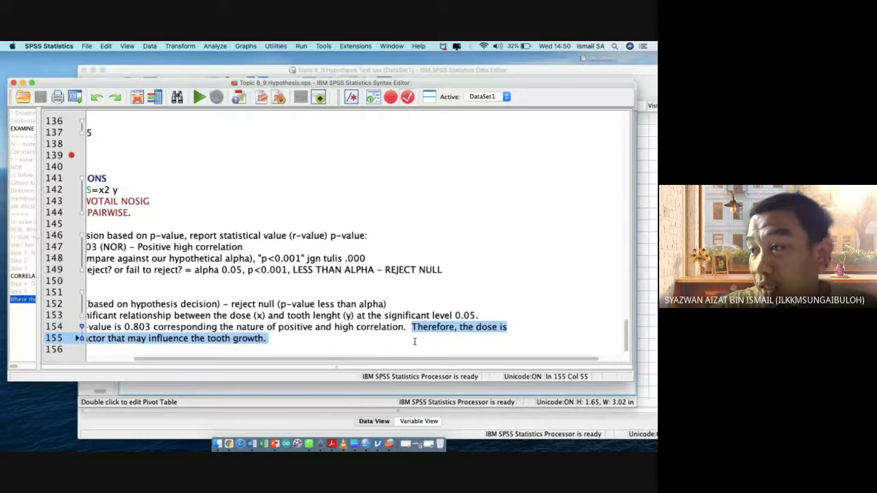
{"action": "scroll", "coordinate": [354, 329], "scroll_direction": "down", "scroll_amount": 1}
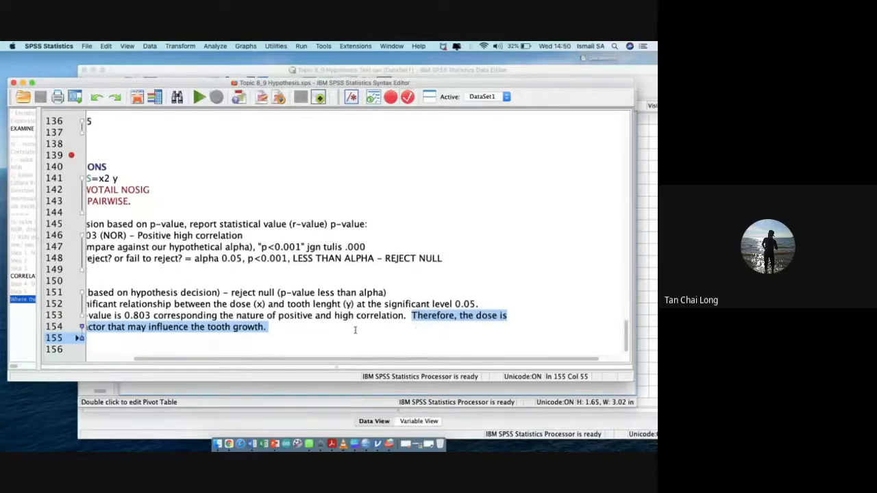
{"action": "scroll", "coordinate": [355, 330], "scroll_direction": "left", "scroll_amount": 2}
Add a "===" separator on line 157 below the Step 5 conclusion.
{"action": "left_click", "coordinate": [354, 330]}
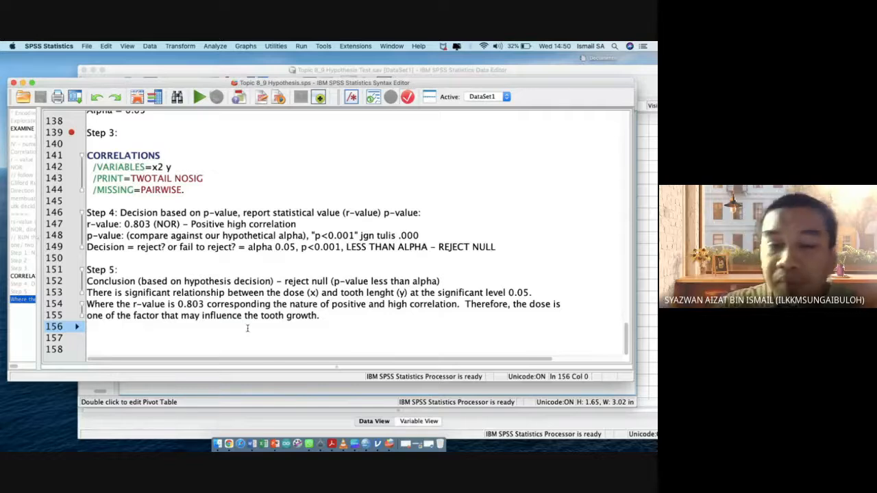
{"action": "key", "text": "Return"}
{"action": "type", "text": "==="}
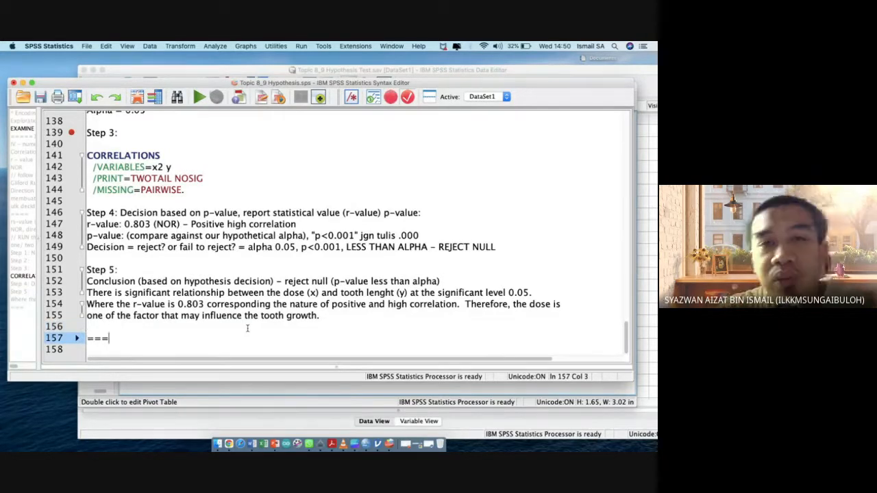
Set the bivariate correlation of dose and tooth length to Spearman instead of Pearson, and paste its syntax.
{"action": "left_click", "coordinate": [188, 71]}
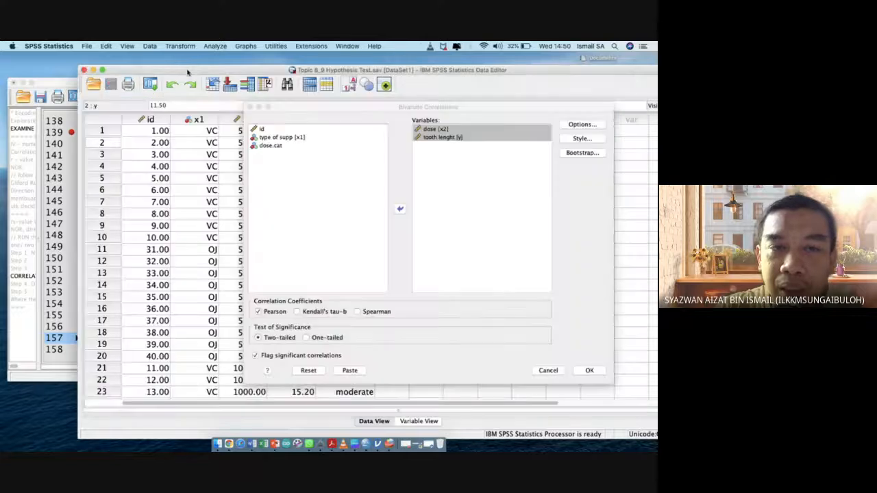
{"action": "left_click", "coordinate": [376, 237]}
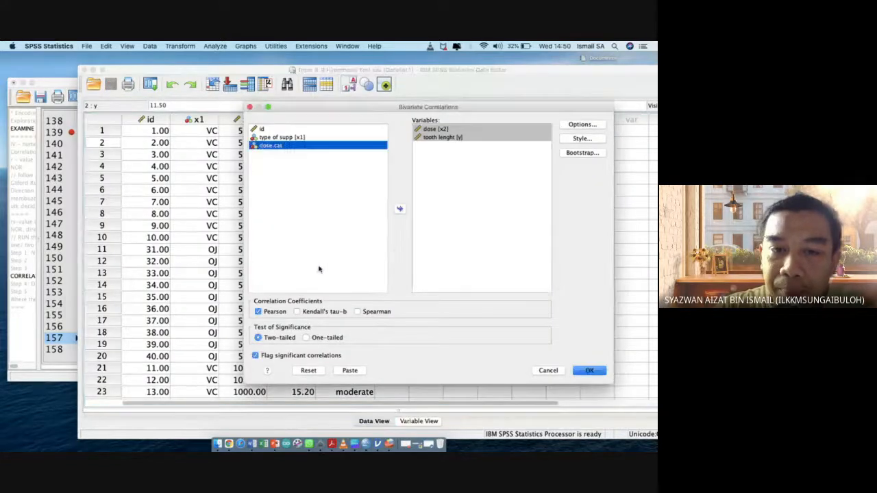
{"action": "left_click", "coordinate": [275, 312]}
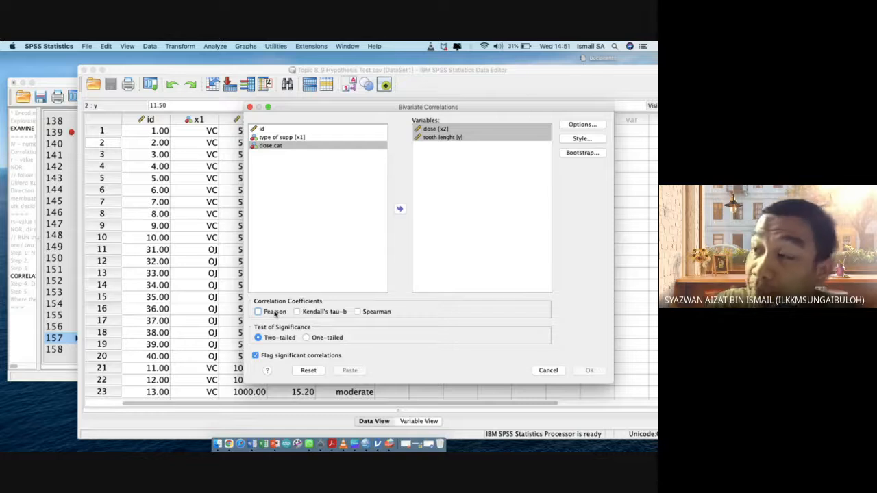
{"action": "left_click", "coordinate": [365, 315]}
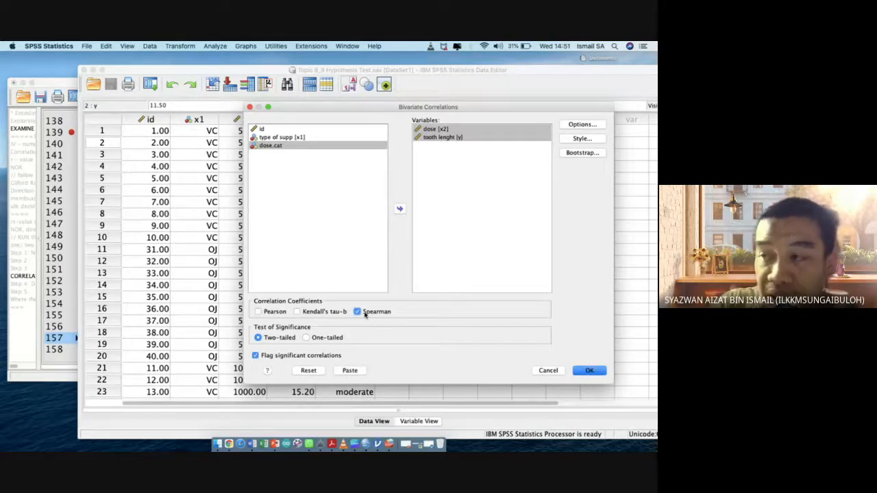
{"action": "left_click", "coordinate": [348, 370]}
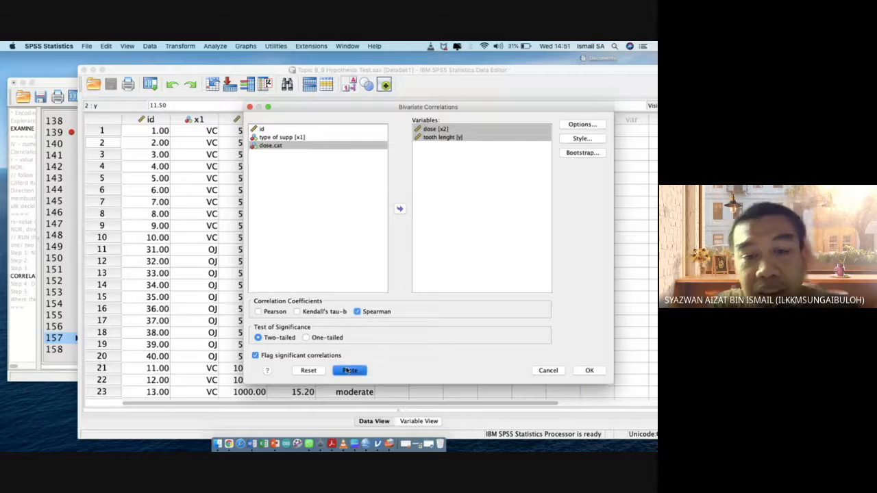
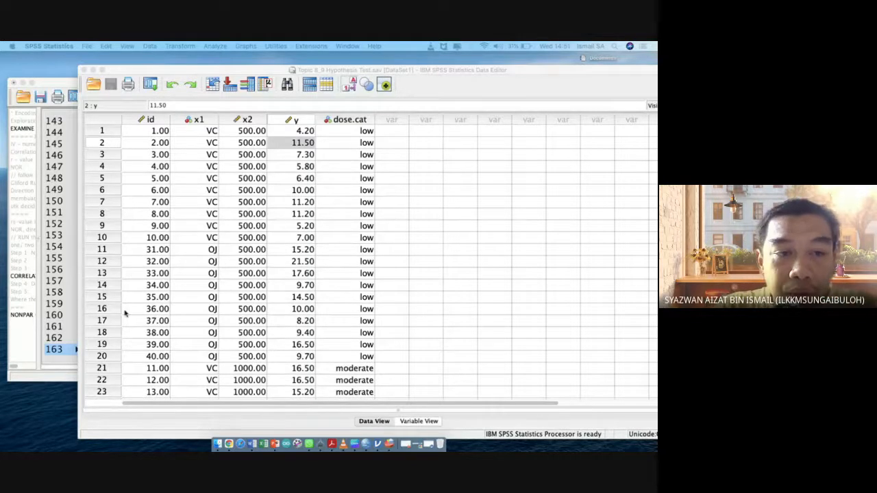
Return to the syntax file and remove the blank lines between the "===" separator and the NONPAR CORR command.
{"action": "left_click", "coordinate": [12, 350]}
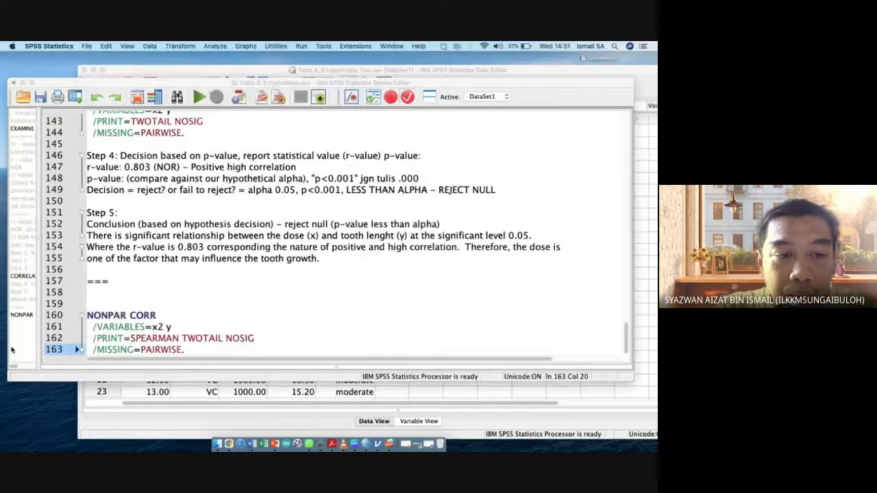
{"action": "left_click", "coordinate": [147, 305]}
{"action": "key", "text": "BackSpace"}
{"action": "key", "text": "BackSpace"}
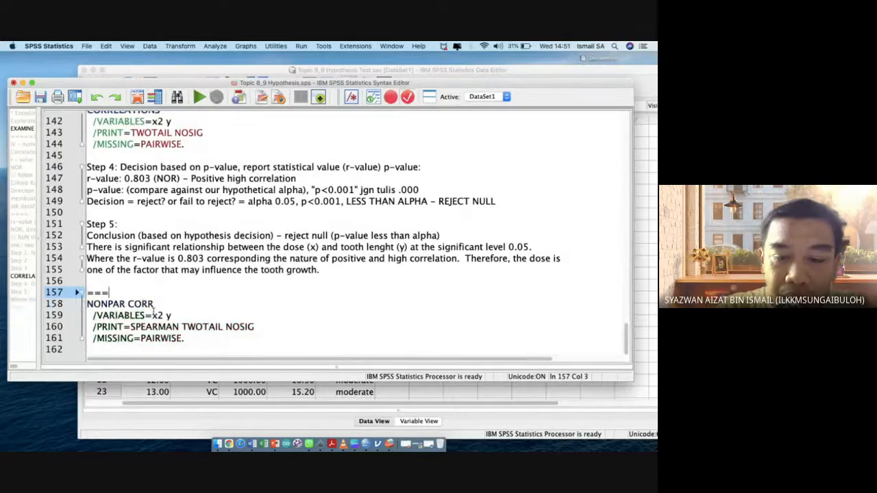
Set off the NONPAR CORR block with a blank line, run it, and compare its Spearman table with the Pearson correlations.
{"action": "key", "text": "Return"}
{"action": "left_click_drag", "start_coordinate": [183, 350], "coordinate": [87, 316]}
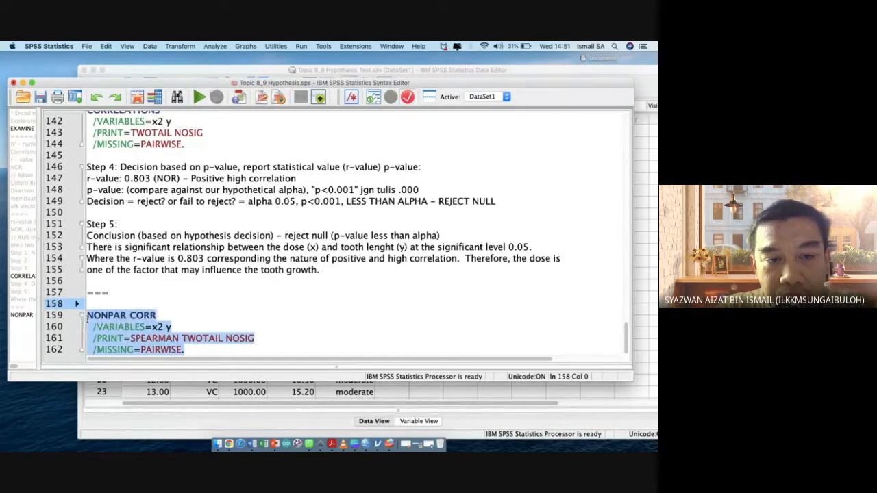
{"action": "key", "text": "super+r"}
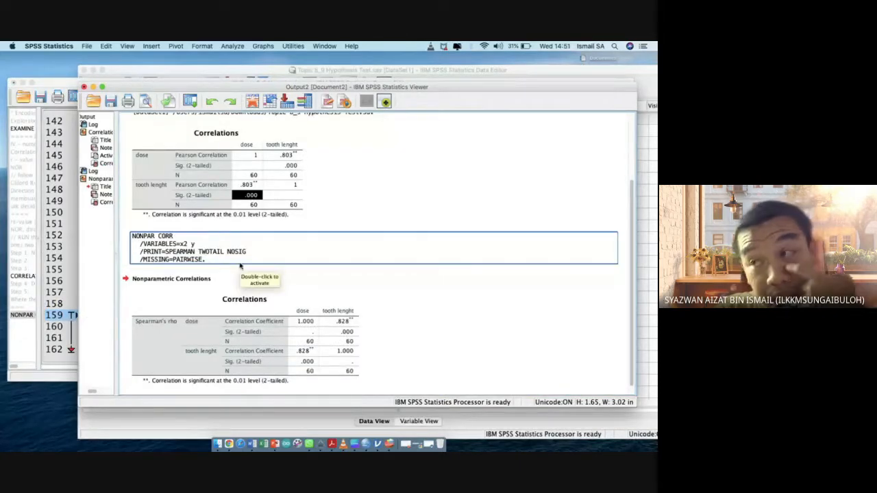
{"action": "left_click", "coordinate": [321, 342]}
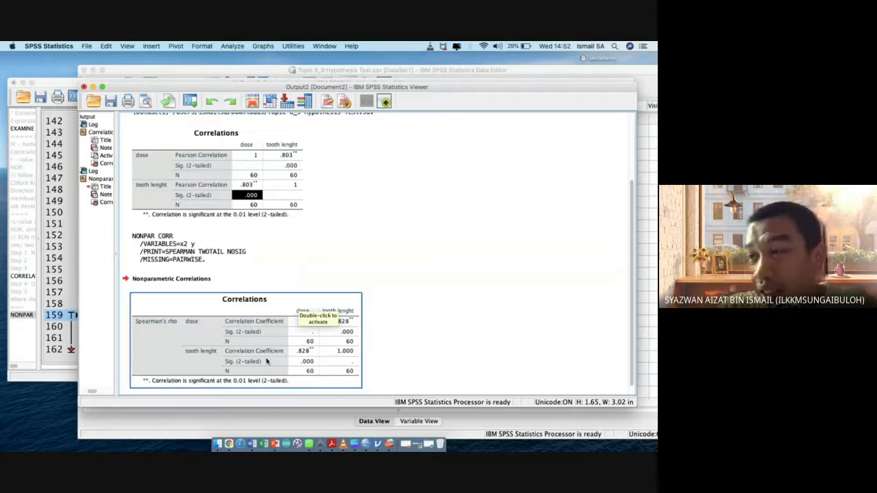
{"action": "left_click", "coordinate": [270, 254]}
{"action": "mouse_move", "coordinate": [258, 197]}
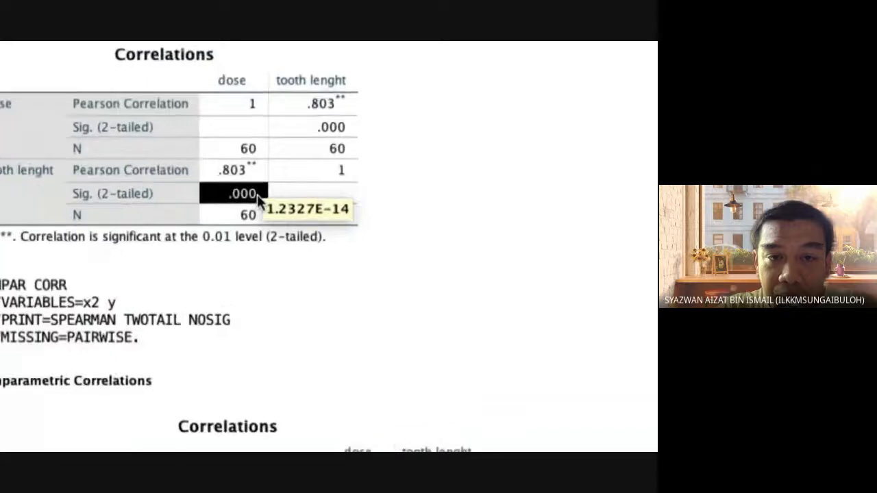
{"action": "mouse_move", "coordinate": [254, 174]}
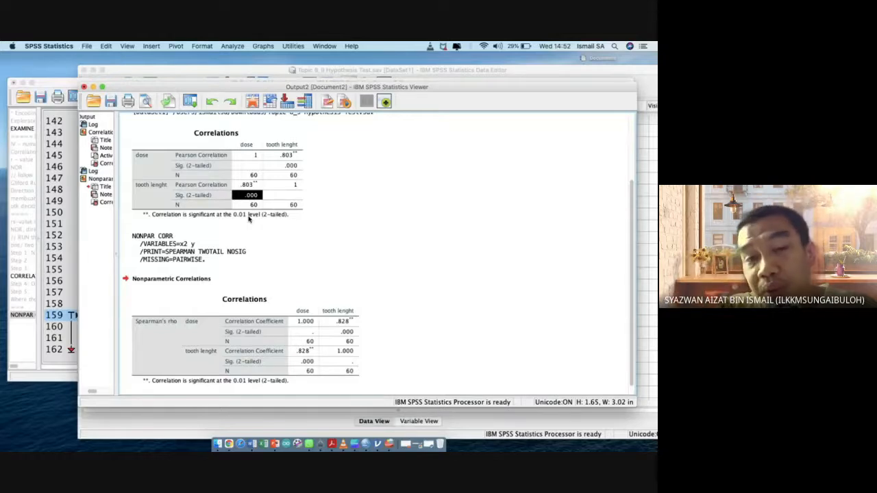
Return to the syntax file and add the note "Step 1 - Step 5.. r-value SALAH, rs-value" on line 164 below the NONPAR CORR block.
{"action": "left_click", "coordinate": [44, 83]}
{"action": "left_click", "coordinate": [197, 351]}
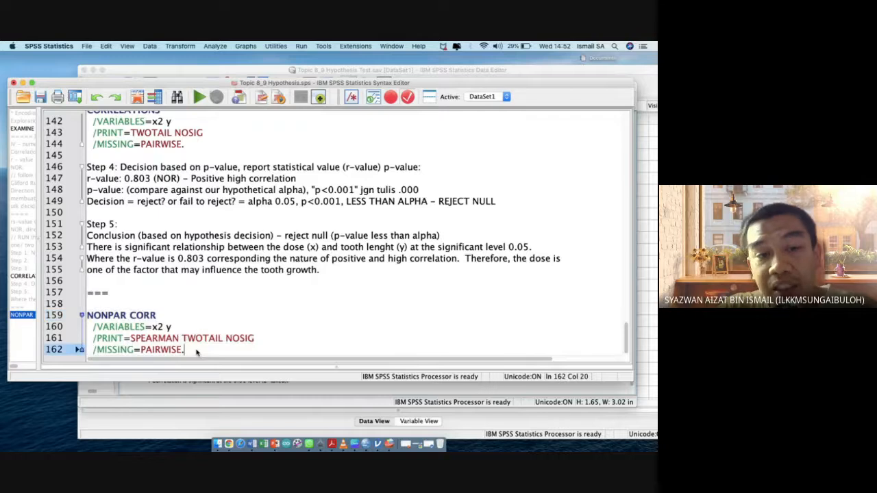
{"action": "key", "text": "Return"}
{"action": "key", "text": "Return"}
{"action": "type", "text": "S"}
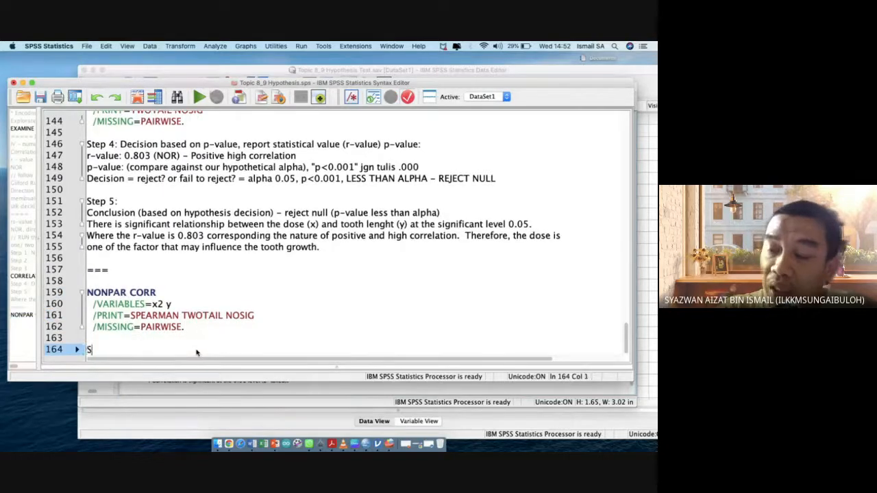
{"action": "type", "text": "tep 1 - "}
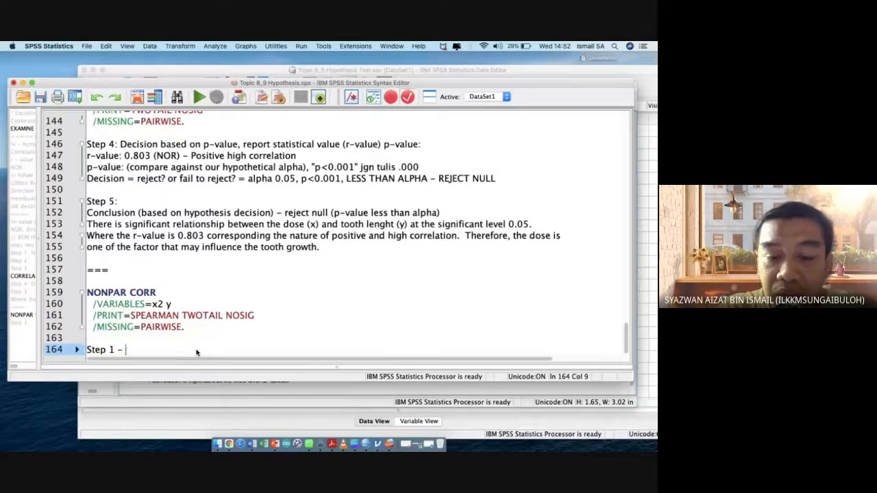
{"action": "type", "text": "Step 5"}
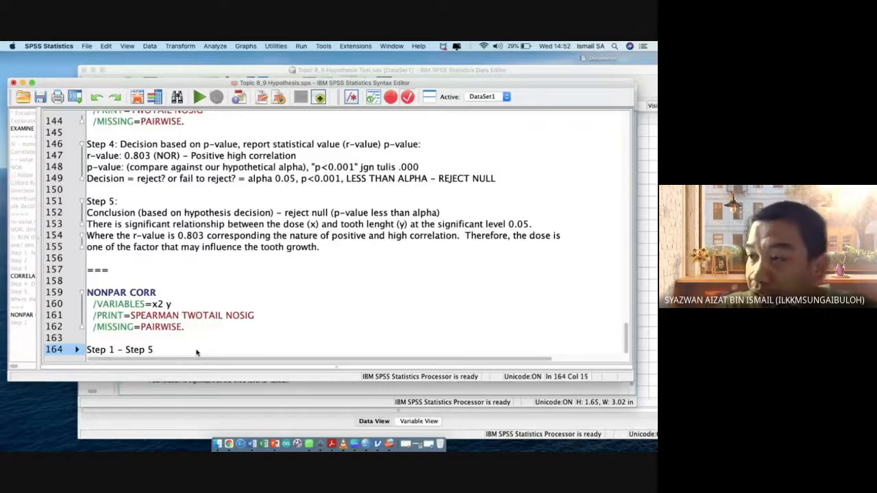
{"action": "type", "text": "..."}
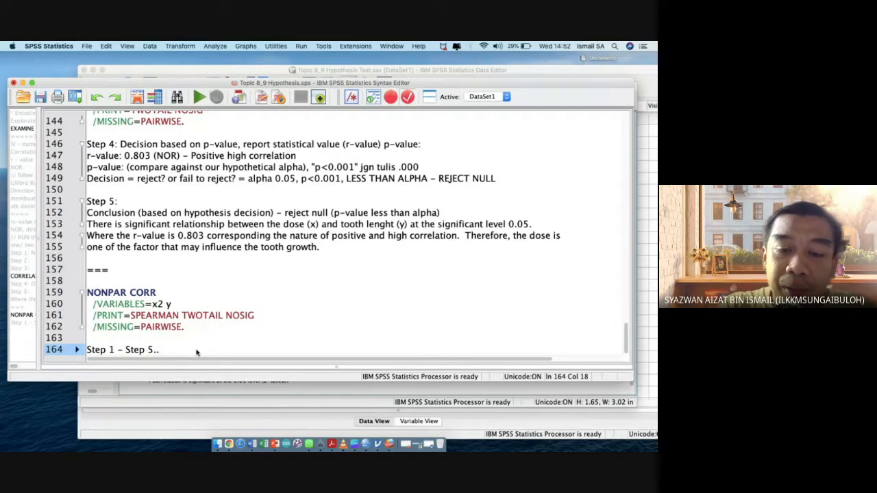
{"action": "type", "text": "r-value"}
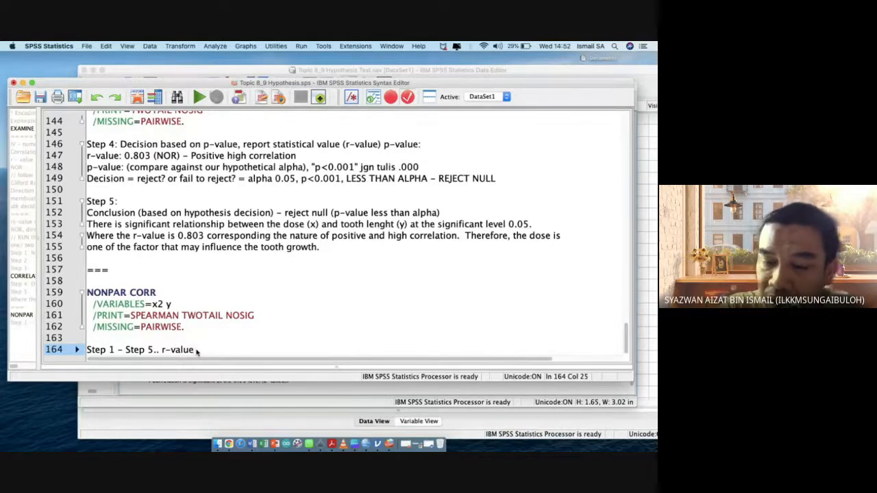
{"action": "type", "text": " SALAH, "}
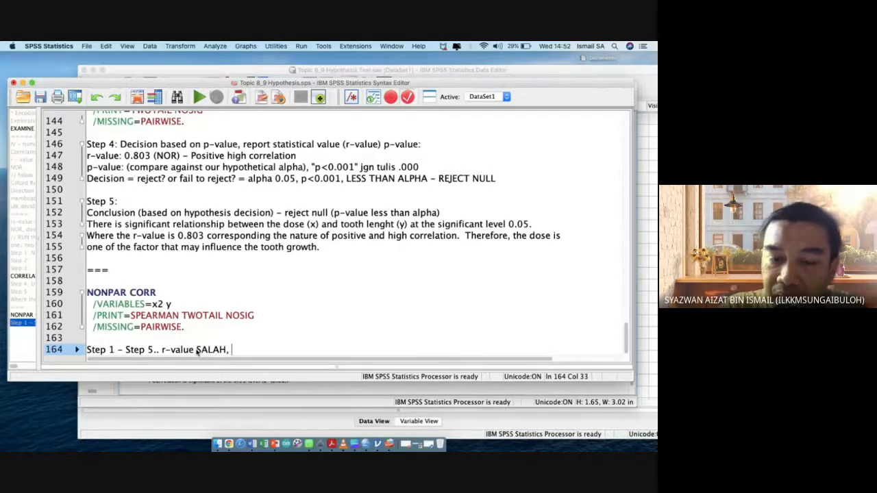
{"action": "type", "text": "rs-value"}
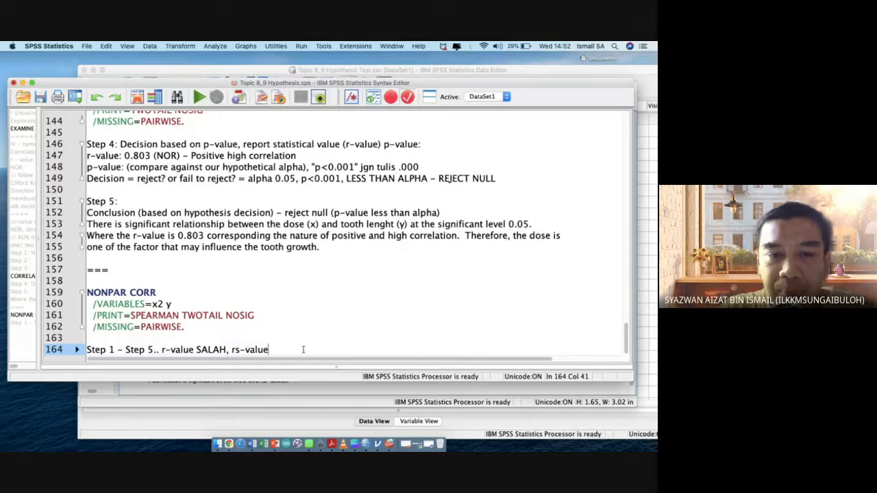
Add the closing line "==== END OF The ANALYSIS ===" on line 166, leaving a blank line above it.
{"action": "key", "text": "Return"}
{"action": "key", "text": "Return"}
{"action": "type", "text": "=="}
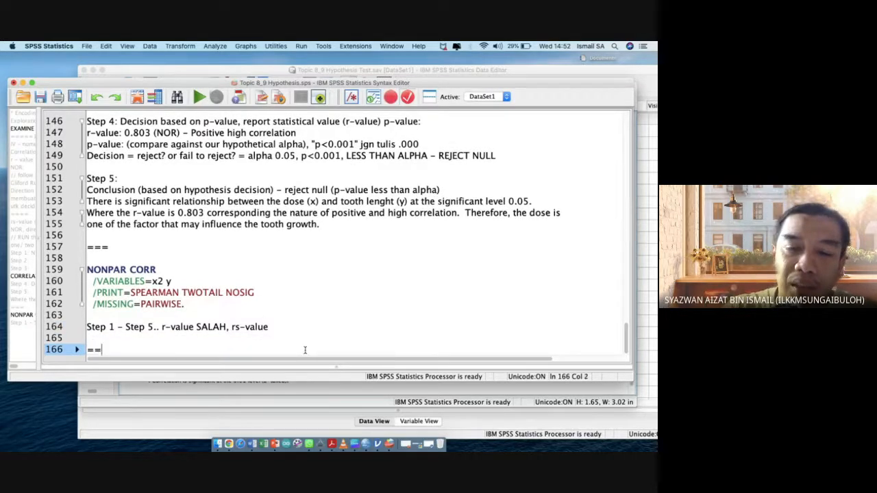
{"action": "type", "text": "== "}
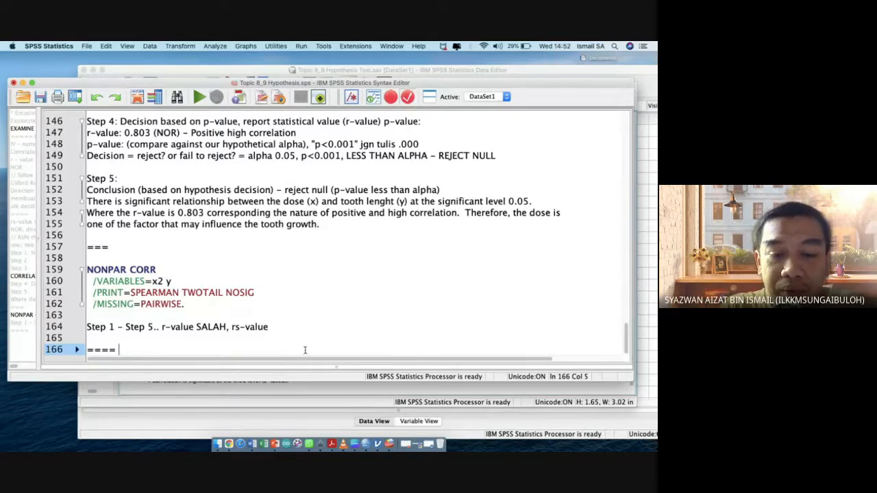
{"action": "type", "text": "END O"}
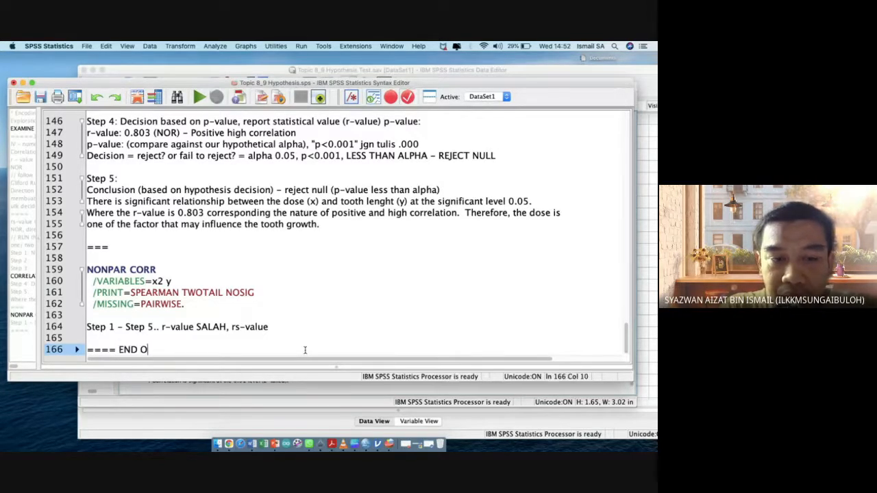
{"action": "type", "text": "F The "}
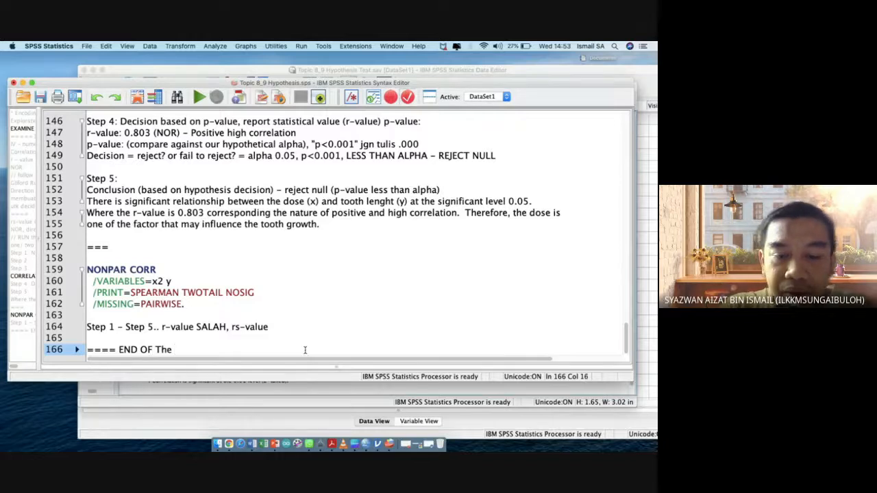
{"action": "type", "text": "ANALYSIS ==="}
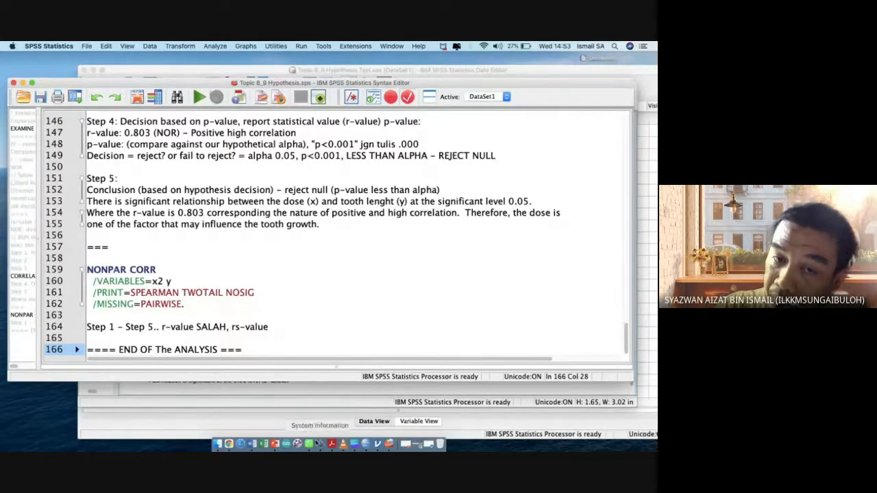
Launch Microsoft Excel, bring up the SPSS data editor, and open PSPP.
{"action": "left_click", "coordinate": [264, 445]}
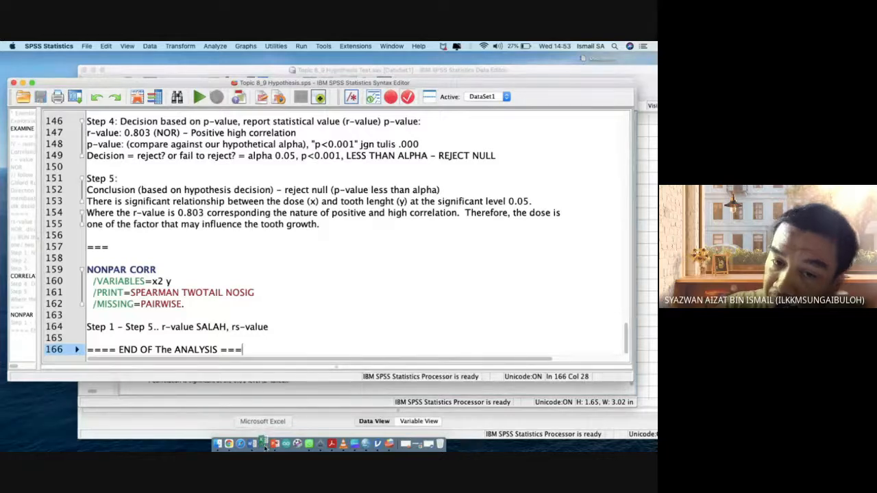
{"action": "left_click", "coordinate": [247, 411]}
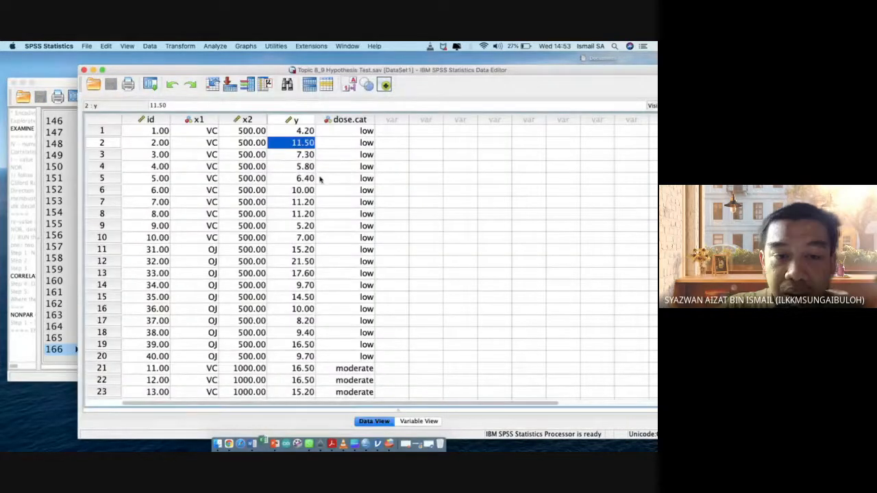
{"action": "key", "text": "ctrl+Up"}
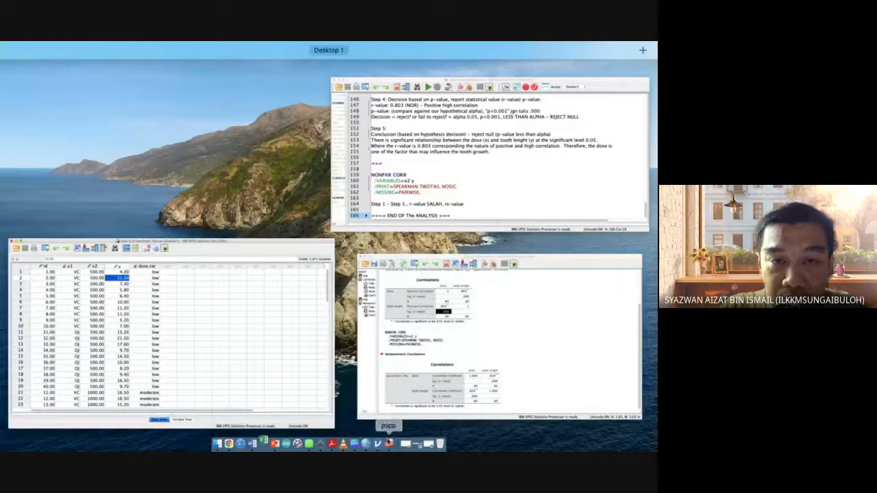
{"action": "left_click", "coordinate": [388, 444]}
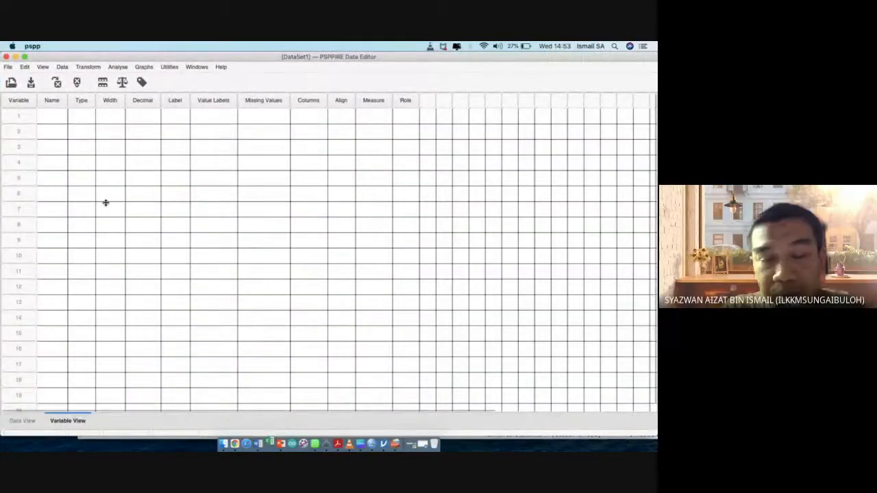
Return to the SPSS syntax file and insert "FOR CORRELATION" after "ANALYSIS" in the closing line on line 166.
{"action": "key", "text": "ctrl+Up"}
{"action": "left_click", "coordinate": [209, 198]}
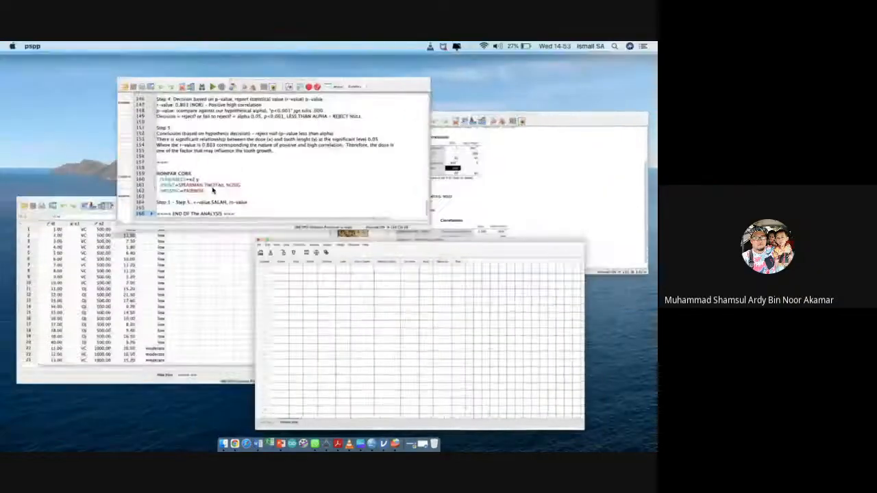
{"action": "left_click", "coordinate": [219, 350]}
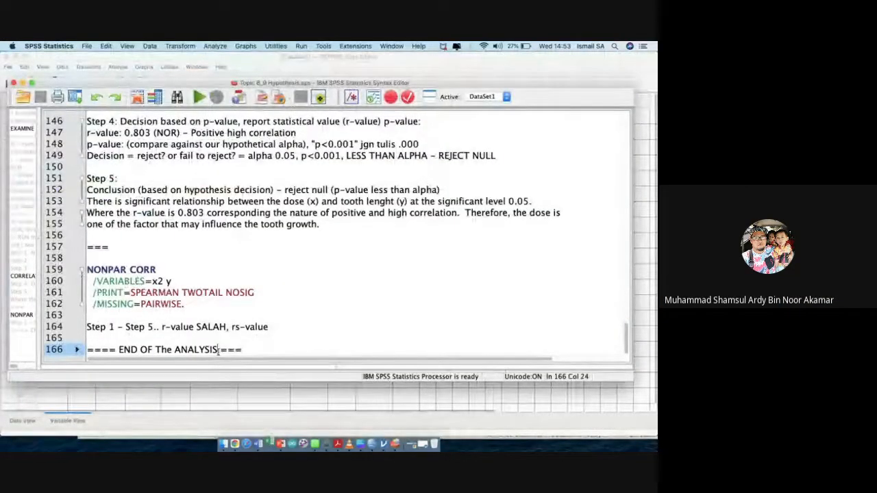
{"action": "type", "text": "FOR CORRELATION"}
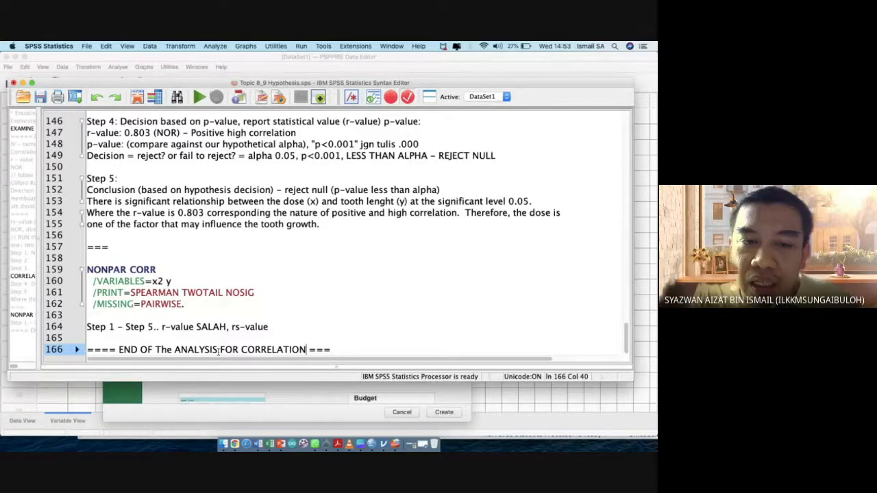
Switch to Excel, create a blank workbook, and dismiss the Office update notice.
{"action": "left_click", "coordinate": [277, 409]}
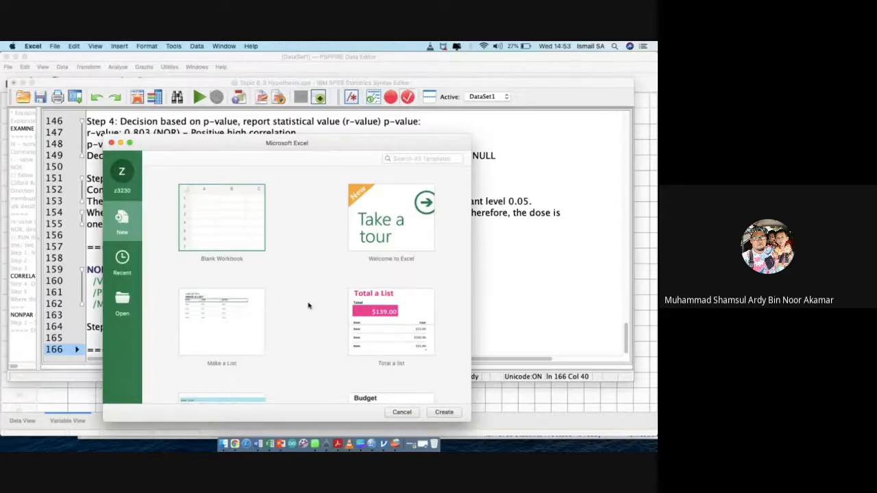
{"action": "double_click", "coordinate": [200, 226]}
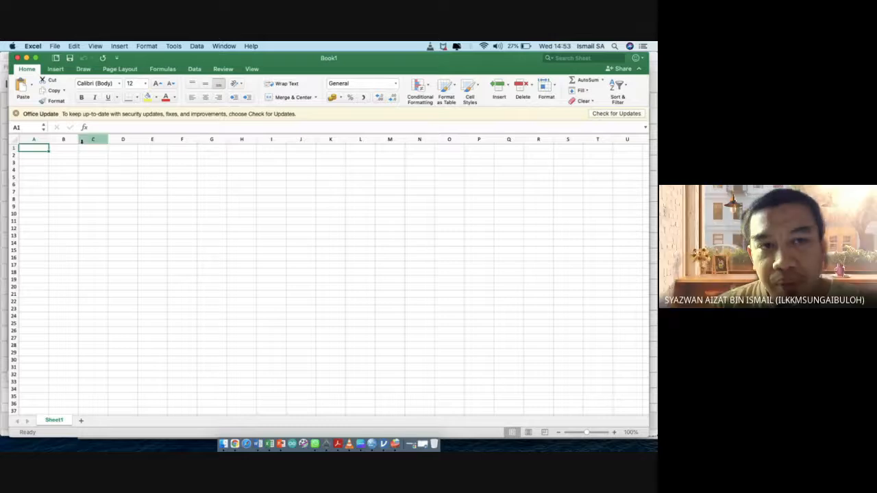
{"action": "left_click", "coordinate": [17, 115]}
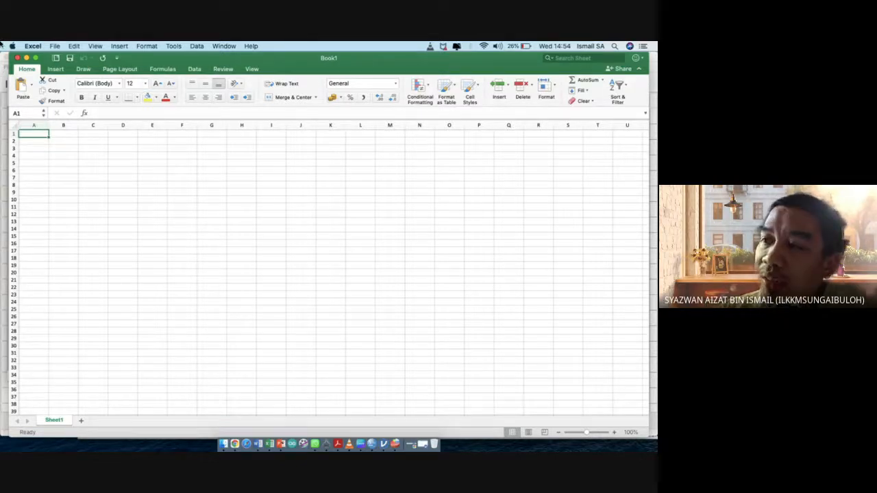
{"action": "left_click", "coordinate": [68, 169]}
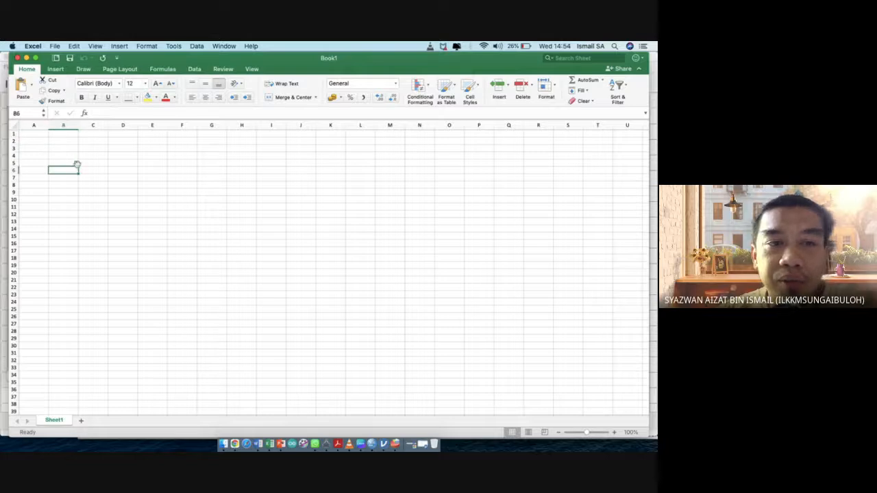
{"action": "left_click", "coordinate": [87, 161]}
Switch to the SPSS data editor and copy the x2 and y values of all 60 cases.
{"action": "key", "text": "ctrl+Up"}
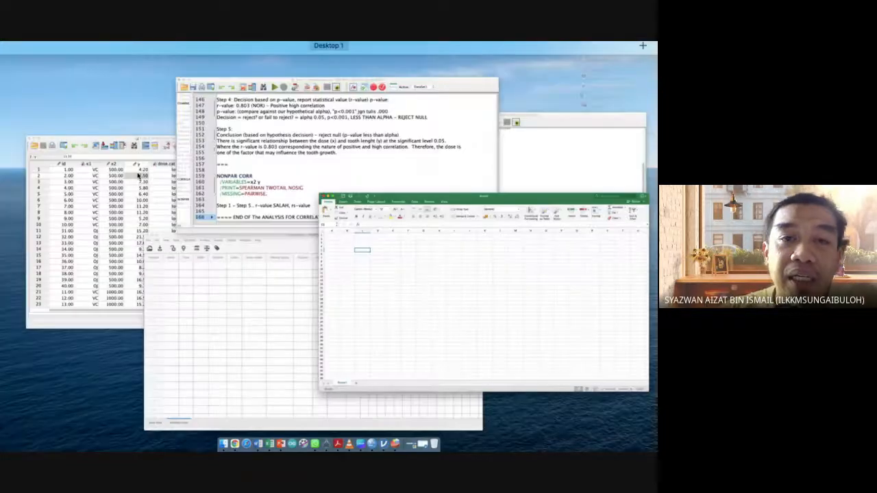
{"action": "left_click", "coordinate": [190, 231]}
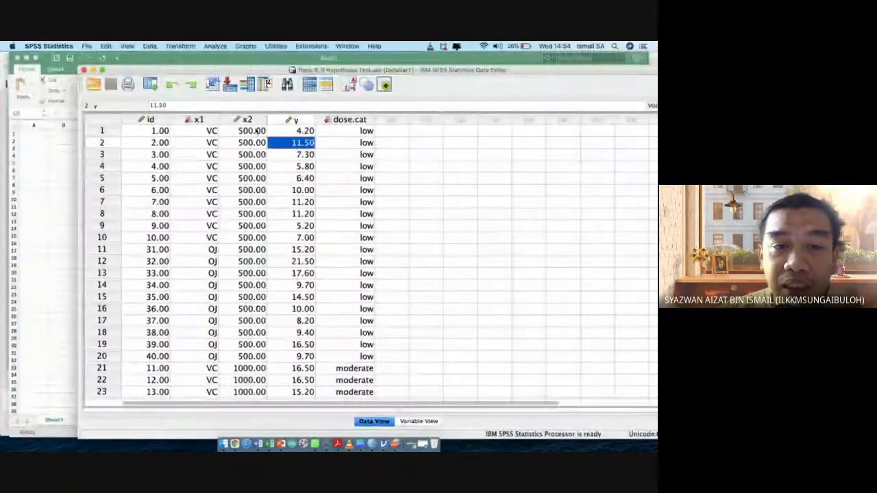
{"action": "left_click", "coordinate": [256, 130]}
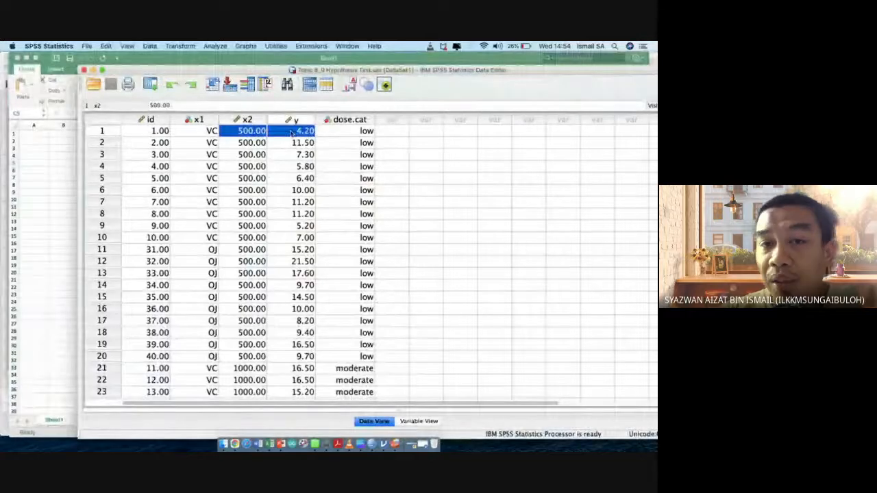
{"action": "scroll", "coordinate": [295, 220], "scroll_direction": "down", "scroll_amount": 15}
{"action": "scroll", "coordinate": [295, 219], "scroll_direction": "up", "scroll_amount": 10}
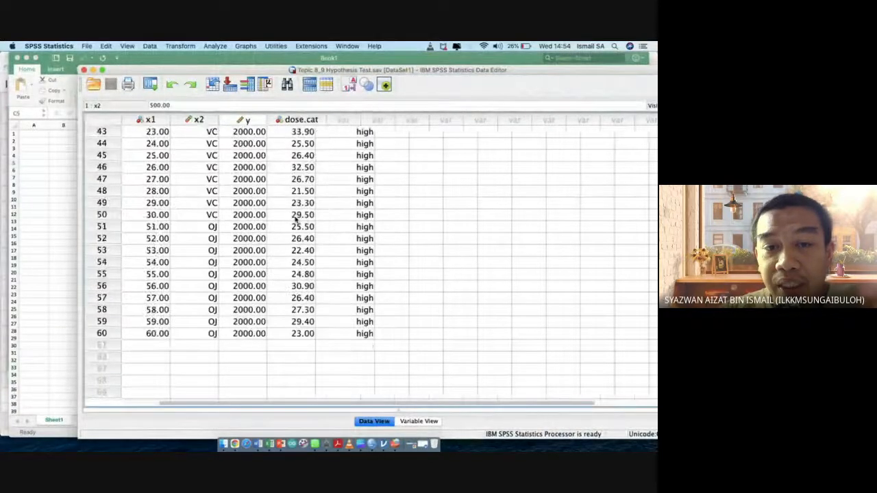
{"action": "scroll", "coordinate": [296, 215], "scroll_direction": "down", "scroll_amount": 1}
{"action": "left_click", "coordinate": [291, 309], "text": "shift"}
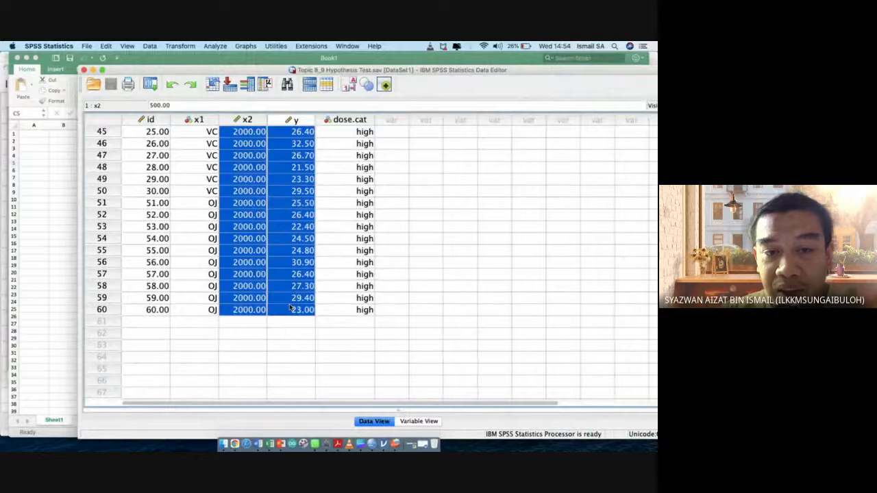
Return to the blank Excel workbook and paste the copied dose and tooth length values starting at cell C2.
{"action": "left_click", "coordinate": [31, 202]}
{"action": "left_click", "coordinate": [98, 140]}
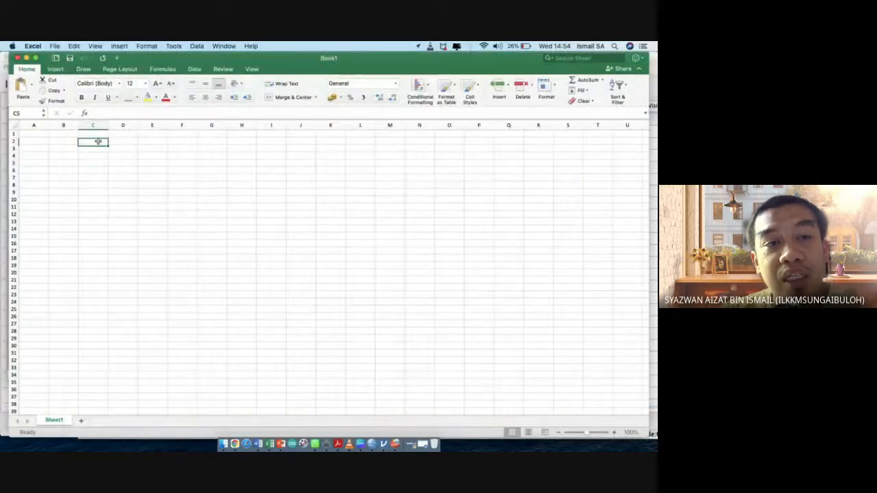
{"action": "key", "text": "super+v"}
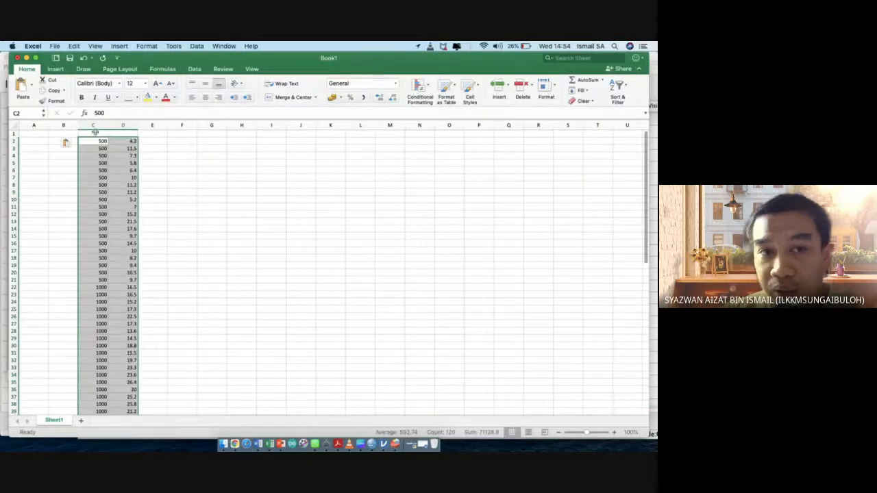
Head the two pasted data columns with the labels X in C1 and Y in D1.
{"action": "left_click", "coordinate": [95, 132]}
{"action": "type", "text": "x"}
{"action": "key", "text": "Tab"}
{"action": "type", "text": "y"}
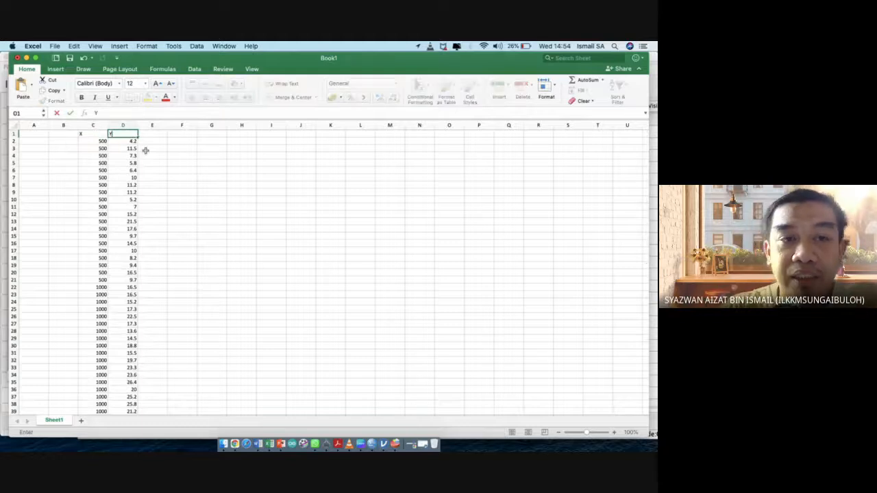
{"action": "left_click", "coordinate": [175, 160]}
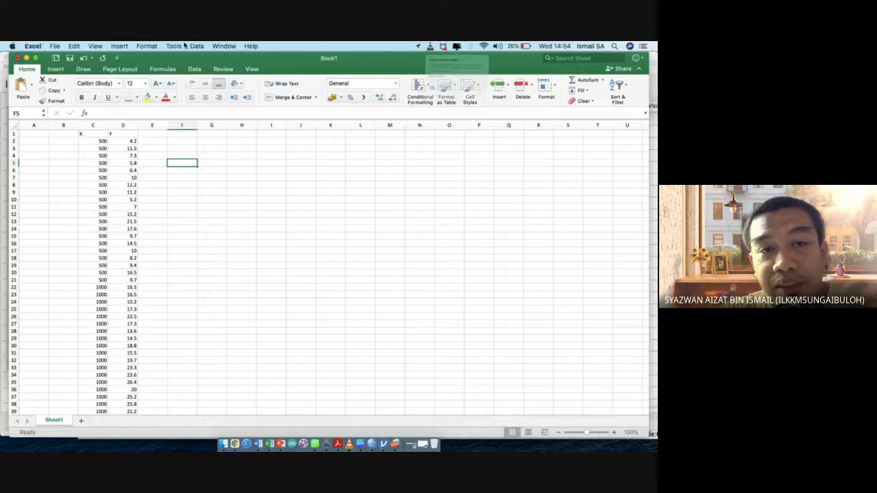
Ignore the heavy memory usage notice and open the Correlation tool from Data Analysis.
{"action": "left_click", "coordinate": [224, 46]}
{"action": "left_click", "coordinate": [404, 168]}
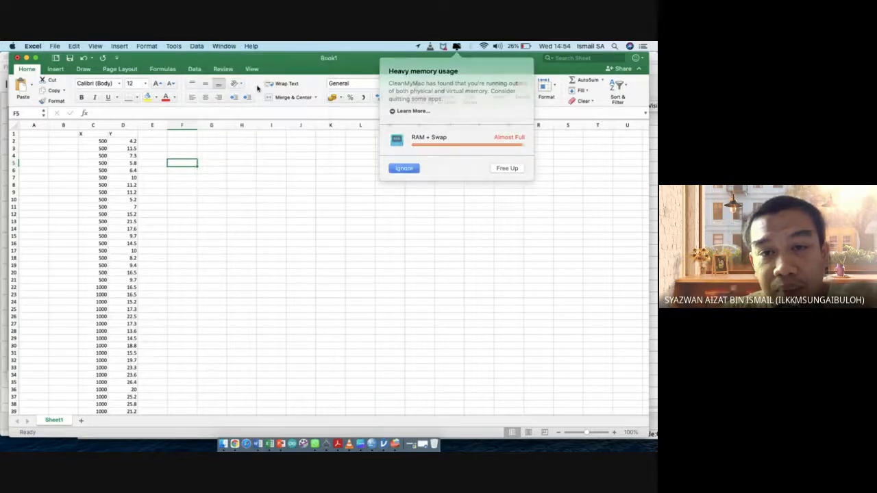
{"action": "left_click", "coordinate": [174, 46]}
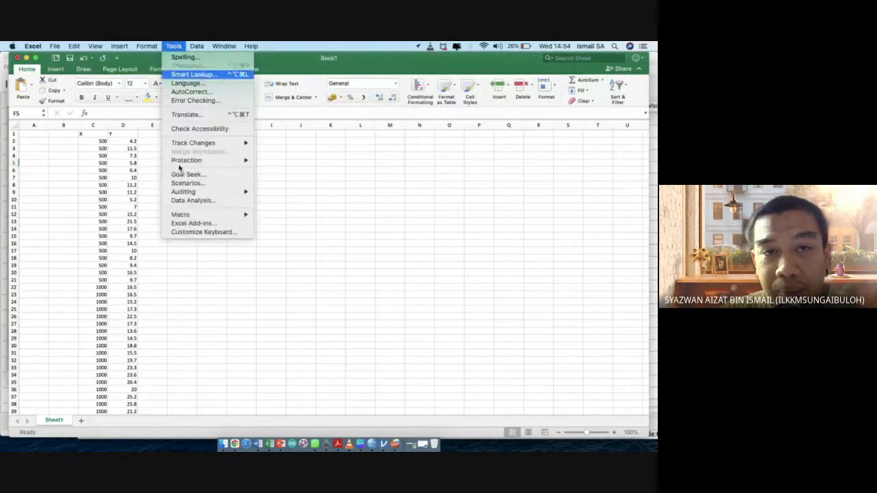
{"action": "left_click", "coordinate": [191, 202]}
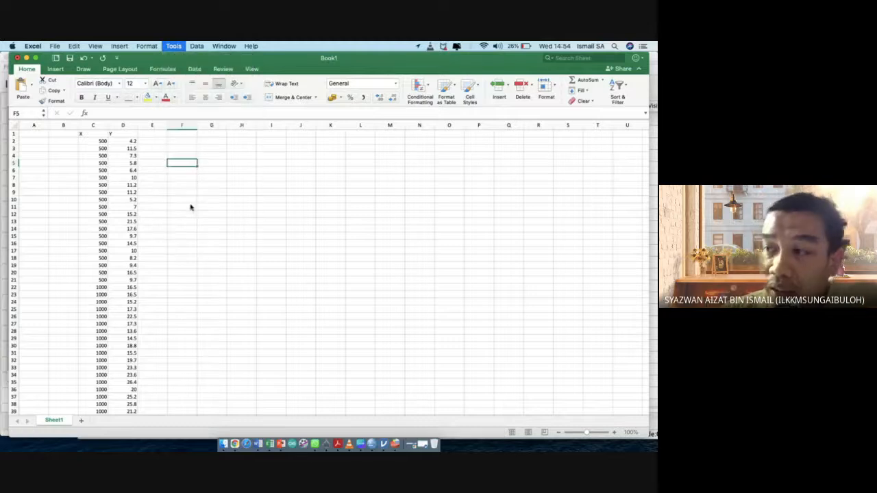
{"action": "scroll", "coordinate": [267, 175], "scroll_direction": "up", "scroll_amount": 5}
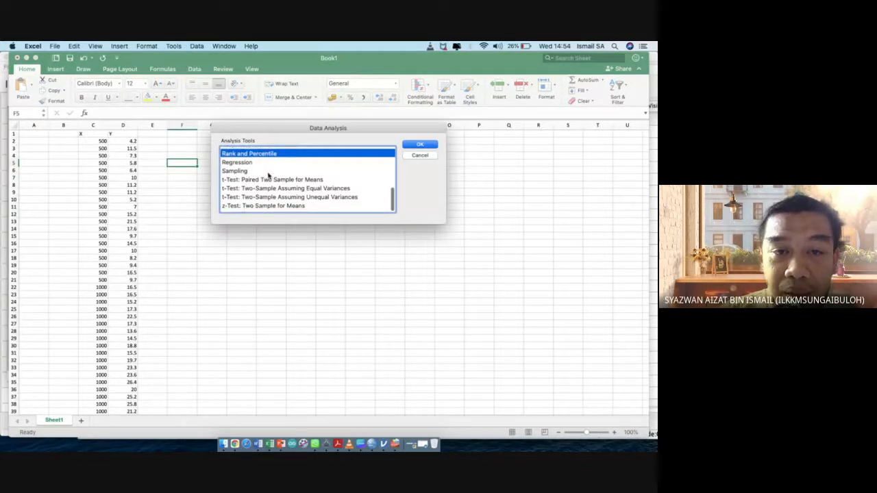
{"action": "scroll", "coordinate": [268, 175], "scroll_direction": "up", "scroll_amount": 2}
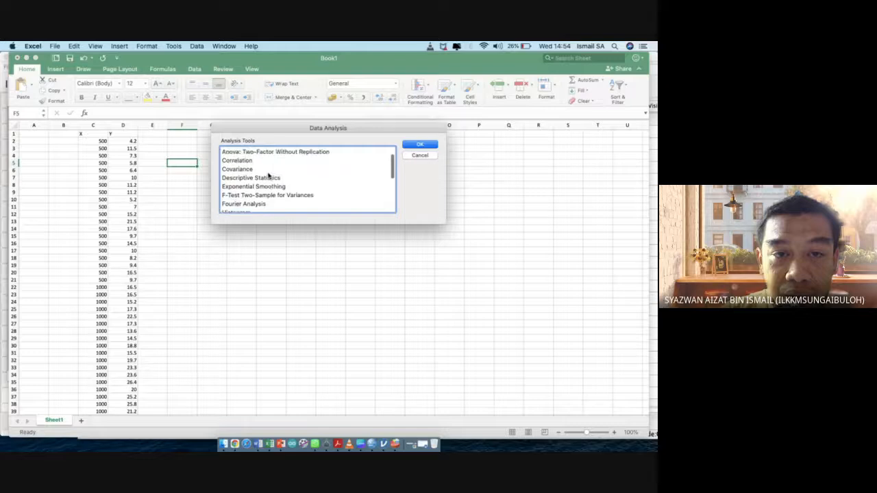
{"action": "left_click", "coordinate": [252, 163]}
{"action": "key", "text": "Return"}
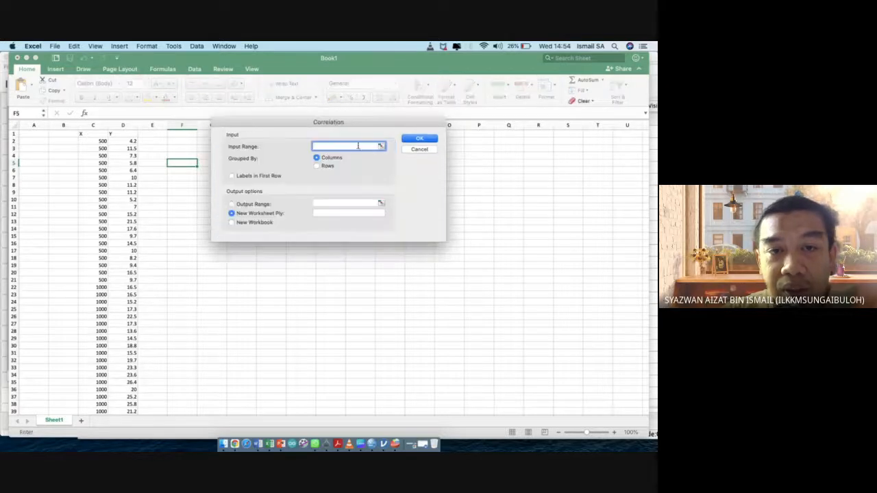
Set the correlation's input range to C1:D61, grouped by columns, and its output range to F3.
{"action": "left_click", "coordinate": [381, 147]}
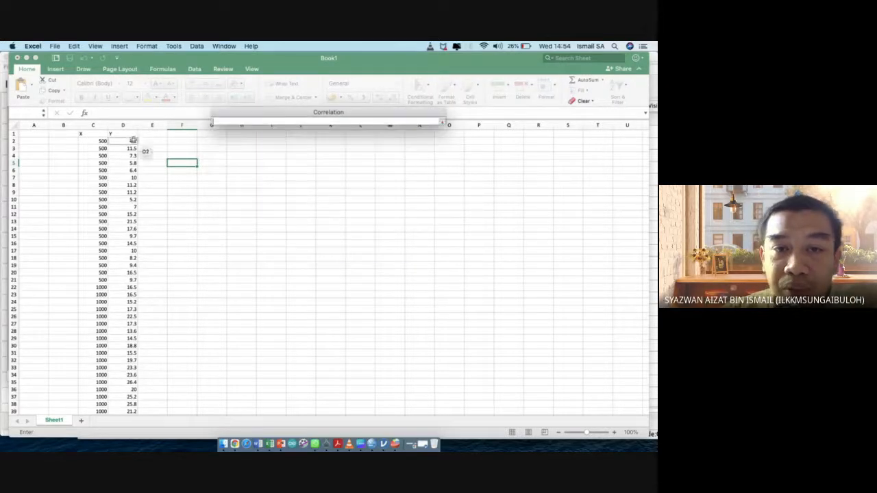
{"action": "left_click_drag", "start_coordinate": [82, 133], "coordinate": [145, 244]}
{"action": "left_click_drag", "start_coordinate": [146, 374], "coordinate": [118, 405]}
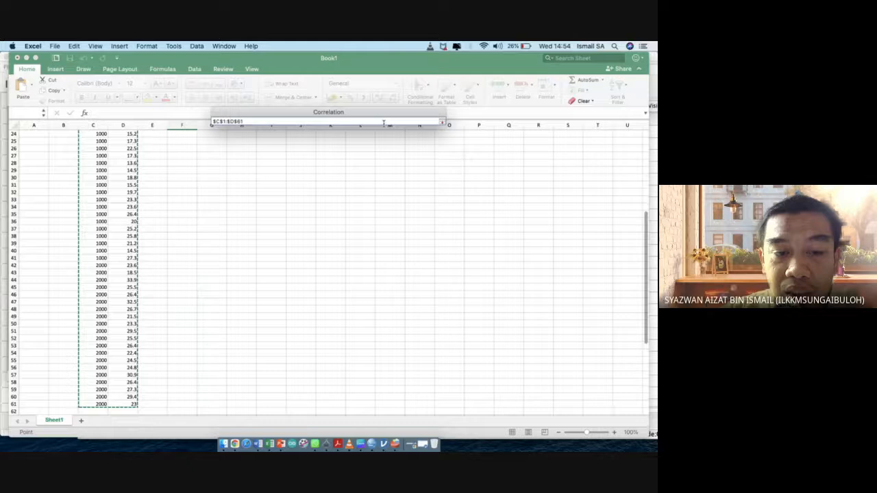
{"action": "left_click", "coordinate": [442, 122]}
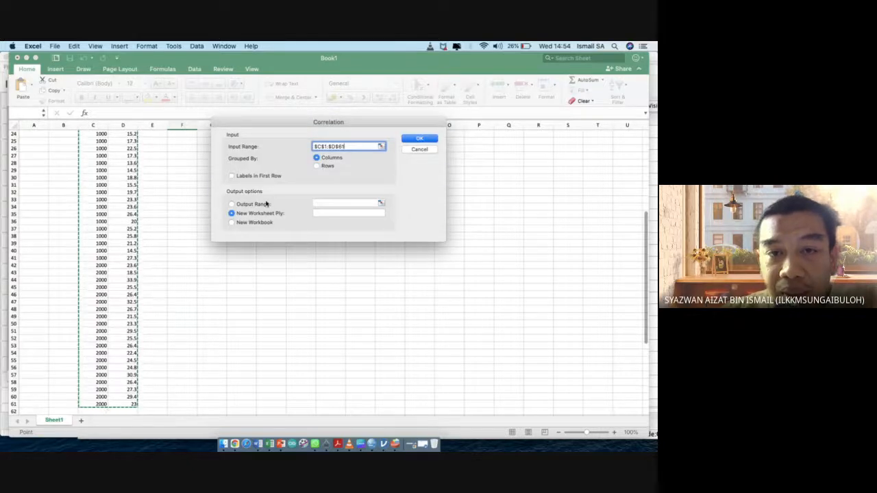
{"action": "left_click", "coordinate": [342, 199]}
{"action": "left_click", "coordinate": [382, 203]}
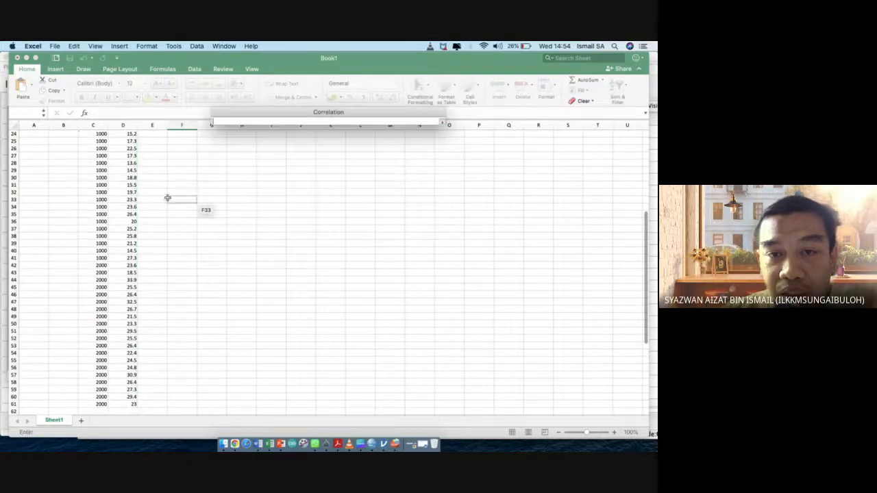
{"action": "scroll", "coordinate": [168, 198], "scroll_direction": "up", "scroll_amount": 8}
{"action": "left_click", "coordinate": [182, 148]}
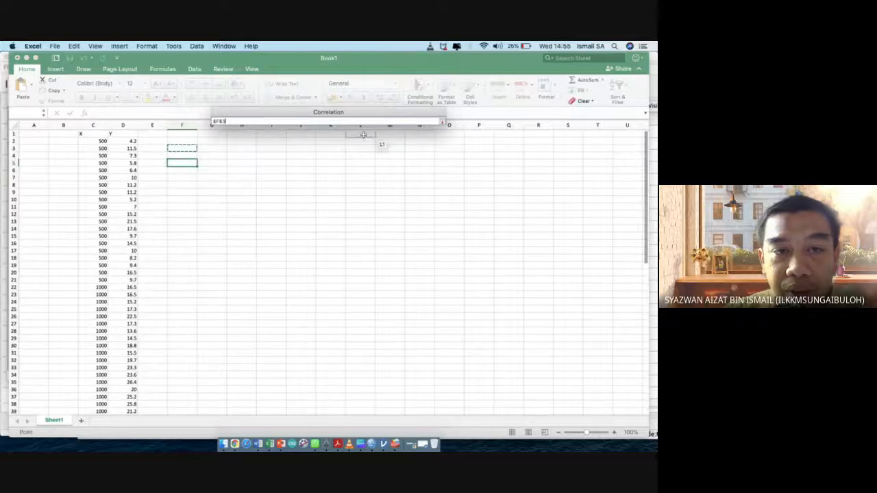
{"action": "left_click", "coordinate": [444, 122]}
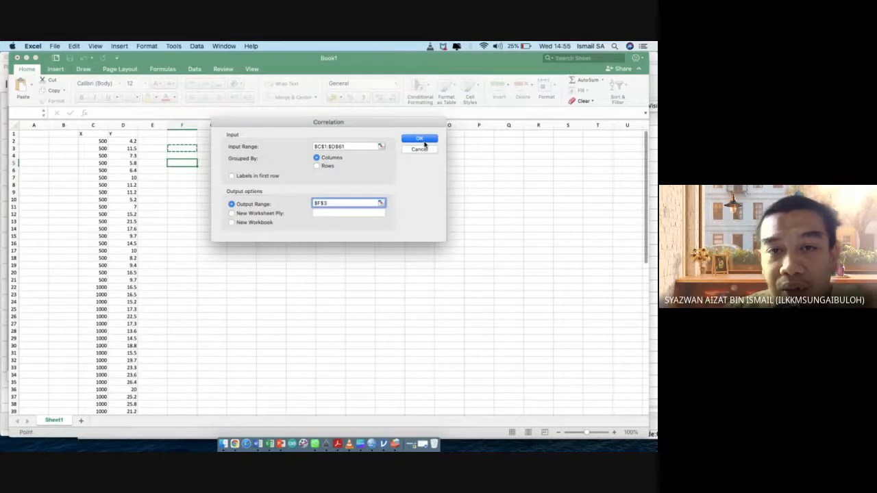
Treat the first row of the input range as labels and run the correlation.
{"action": "left_click", "coordinate": [417, 137]}
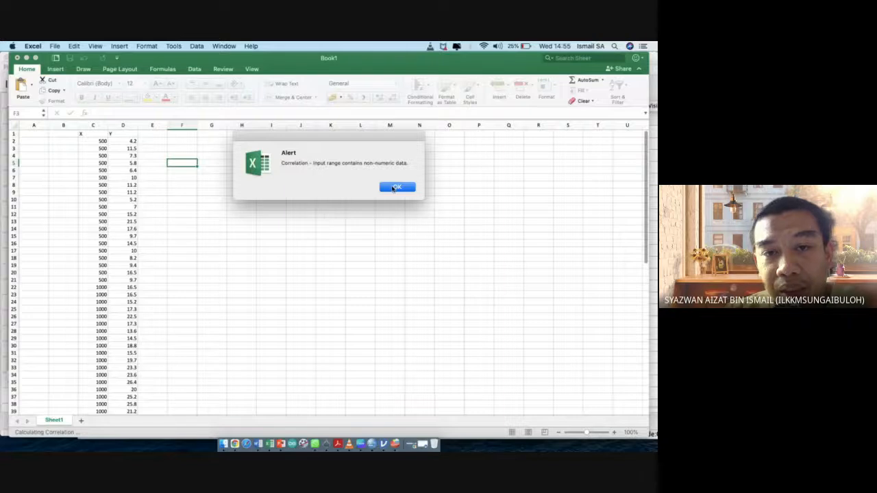
{"action": "left_click", "coordinate": [396, 187]}
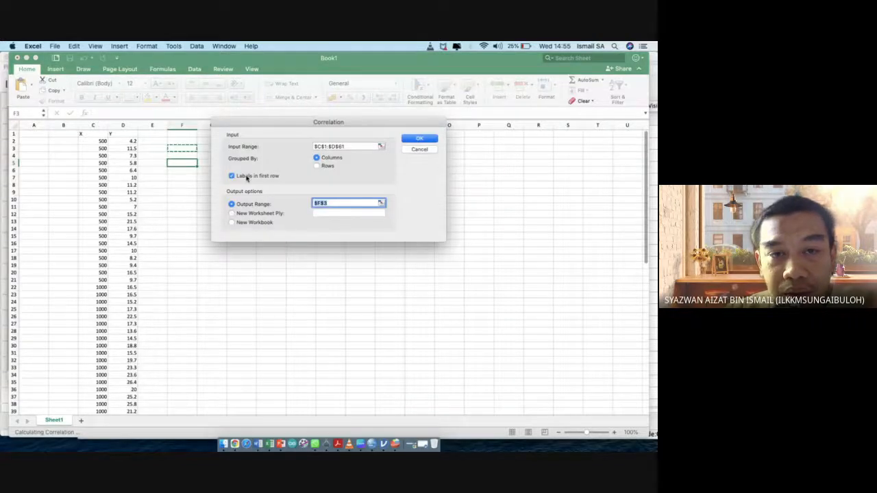
{"action": "left_click", "coordinate": [416, 137]}
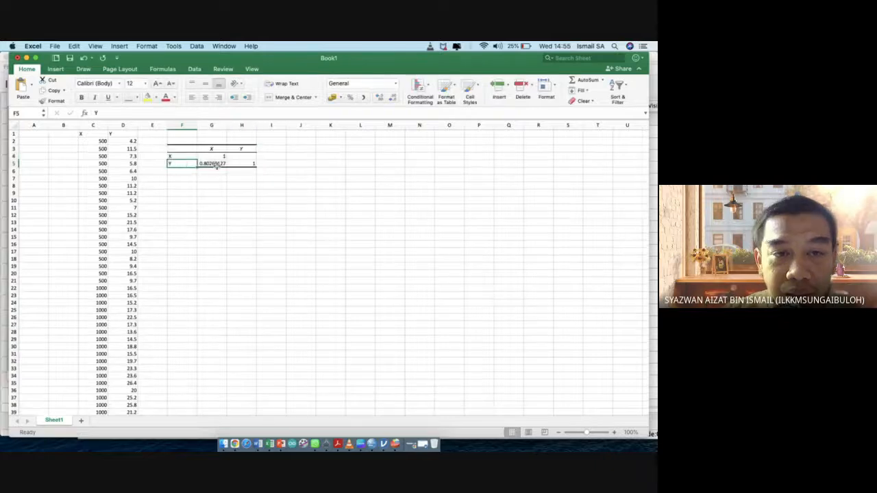
Enter the label "r-value" in cell F7 below the correlation output table.
{"action": "left_click", "coordinate": [217, 165]}
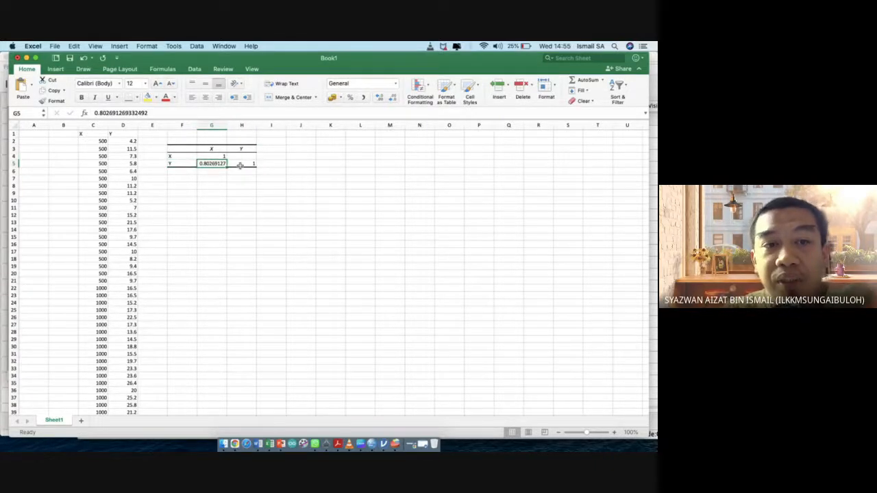
{"action": "key", "text": "Left"}
{"action": "key", "text": "Down"}
{"action": "key", "text": "Down"}
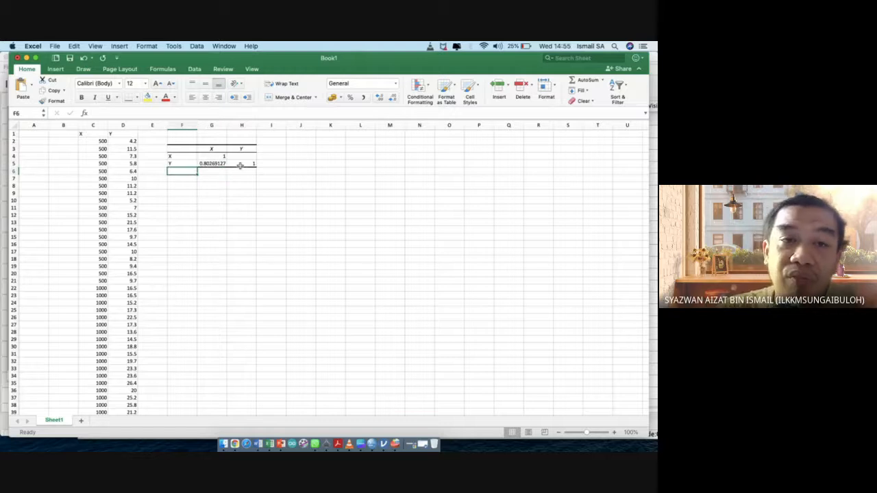
{"action": "type", "text": "r-value"}
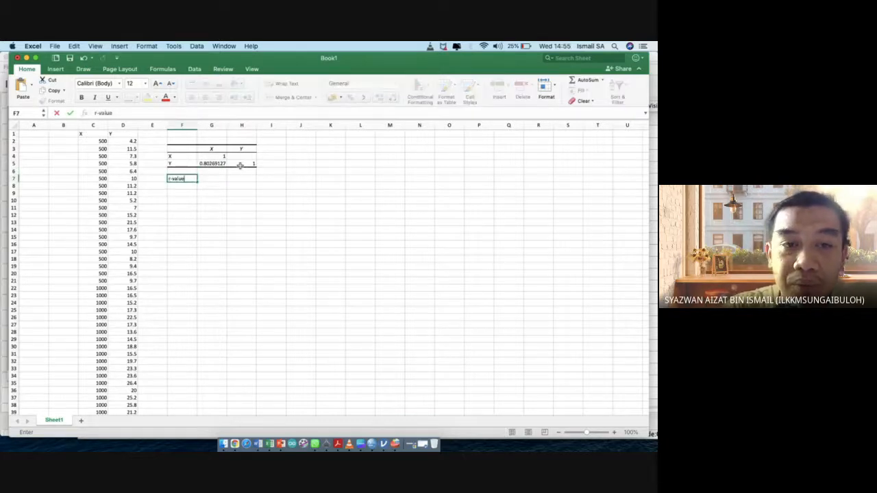
{"action": "scroll", "coordinate": [240, 165], "scroll_direction": "up", "scroll_amount": 5}
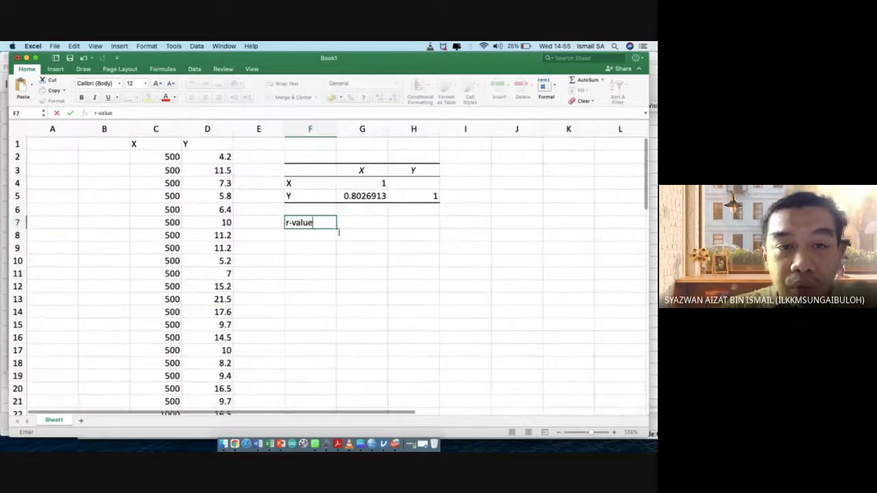